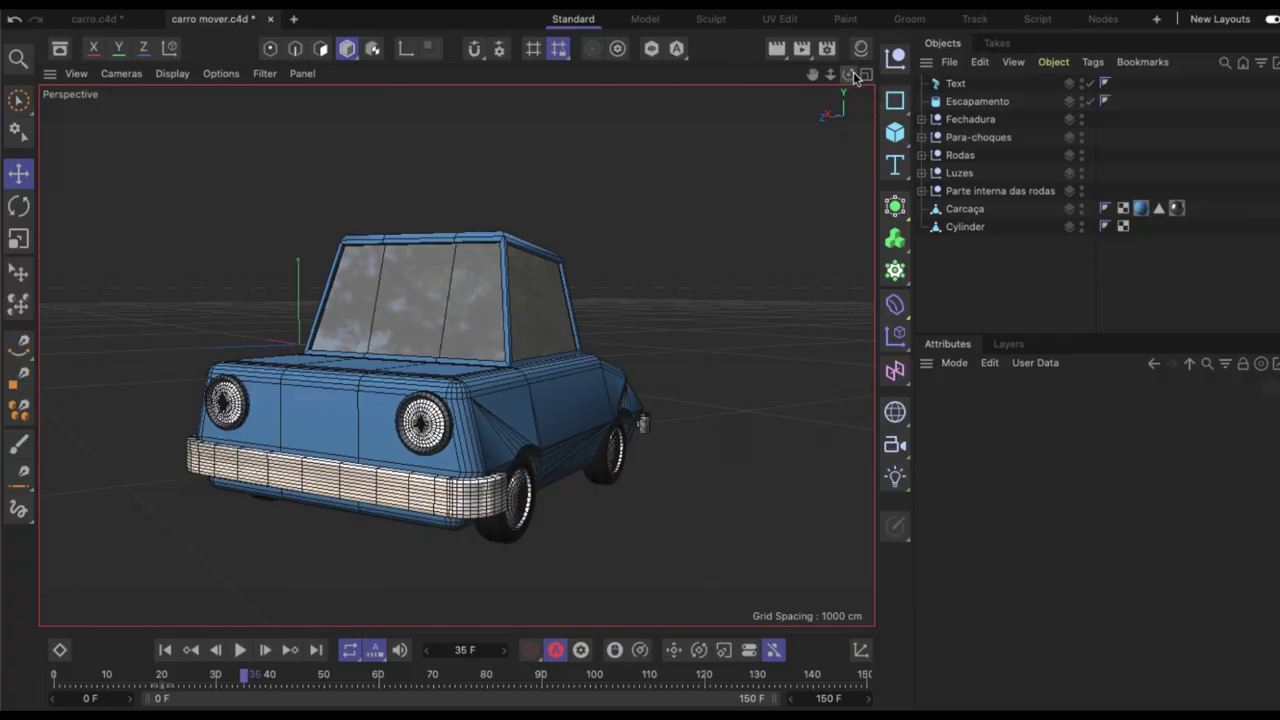
- Orbit the Perspective view round to the blue car's rear side
{"action": "left_click_drag", "start_coordinate": [855, 78], "coordinate": [455, 355]}
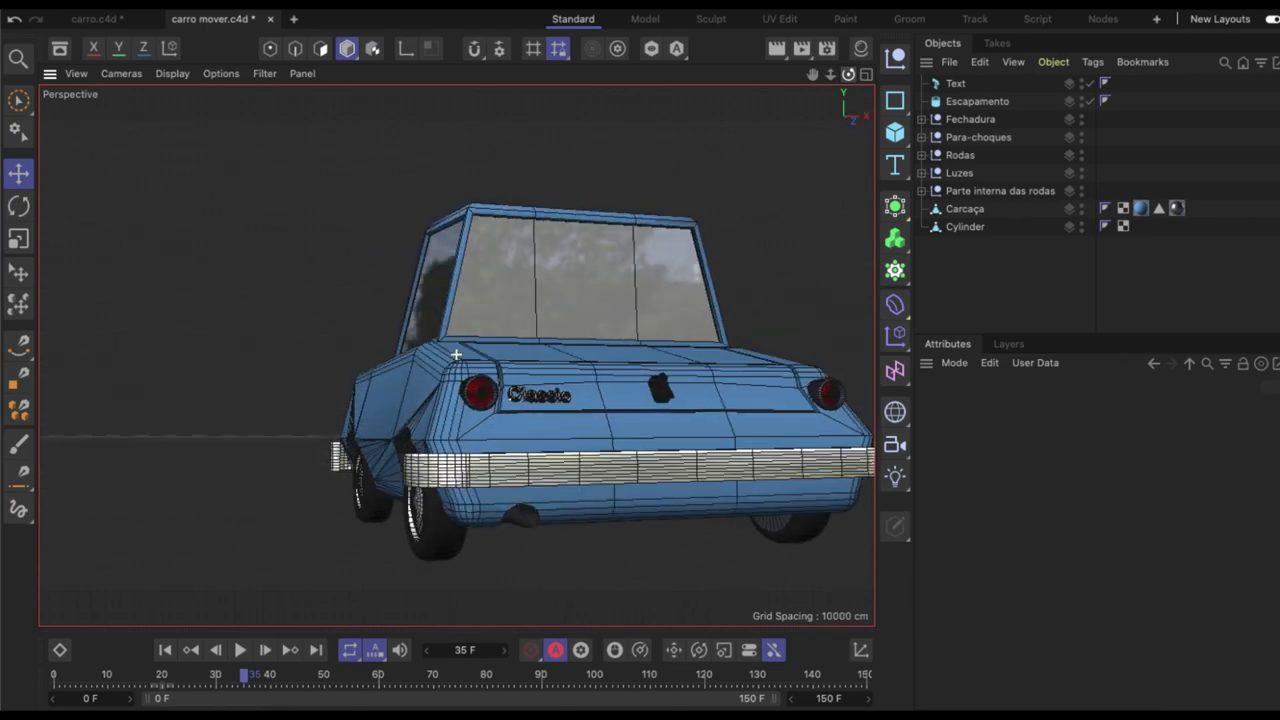
{"action": "mouse_move", "coordinate": [830, 74]}
{"action": "left_mouse_down"}
{"action": "mouse_move", "coordinate": [855, 70]}
{"action": "mouse_move", "coordinate": [455, 355]}
{"action": "left_mouse_up"}
{"action": "scroll", "coordinate": [455, 355], "scroll_direction": "down", "scroll_amount": 10}
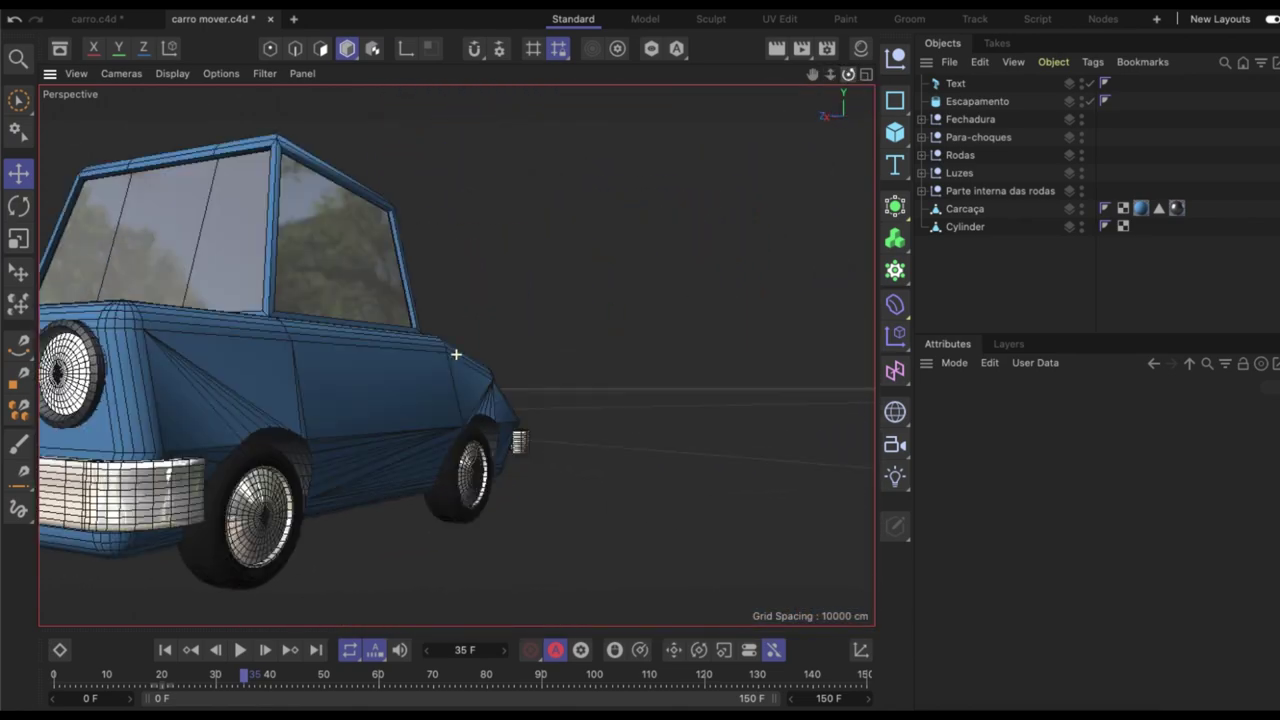
{"action": "left_click_drag", "start_coordinate": [848, 76], "coordinate": [869, 76]}
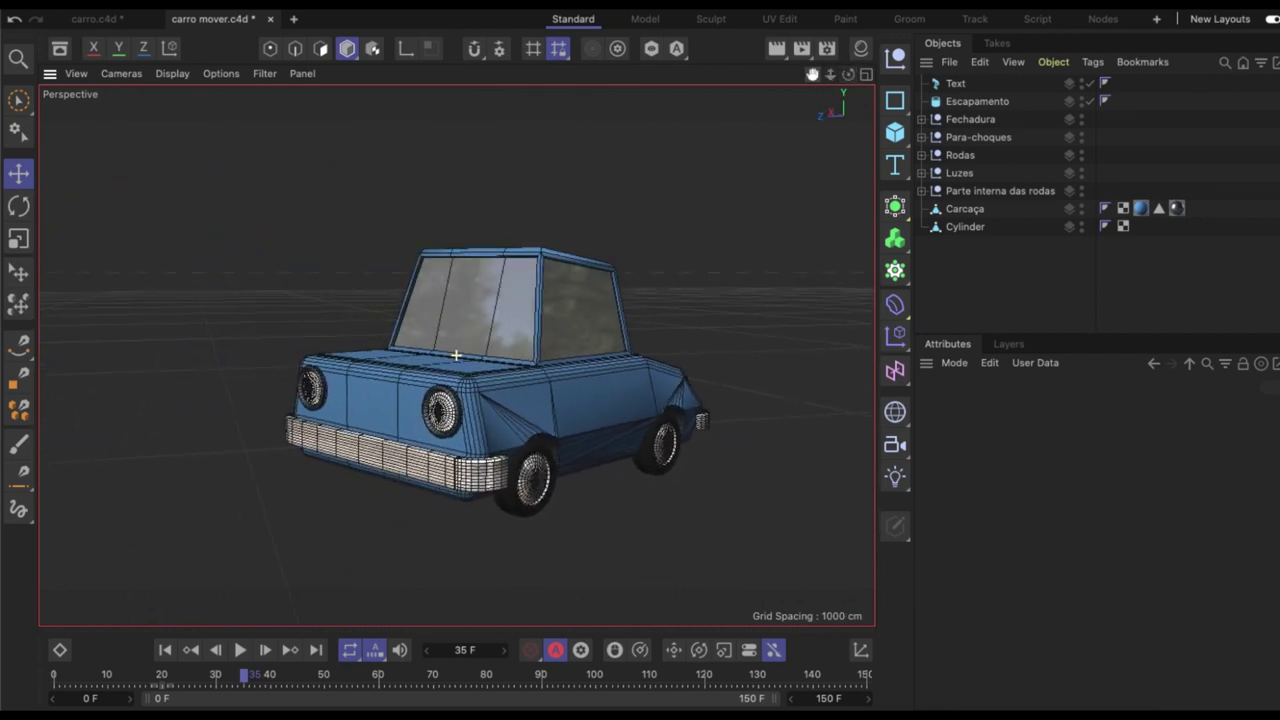
{"action": "left_click", "coordinate": [866, 74]}
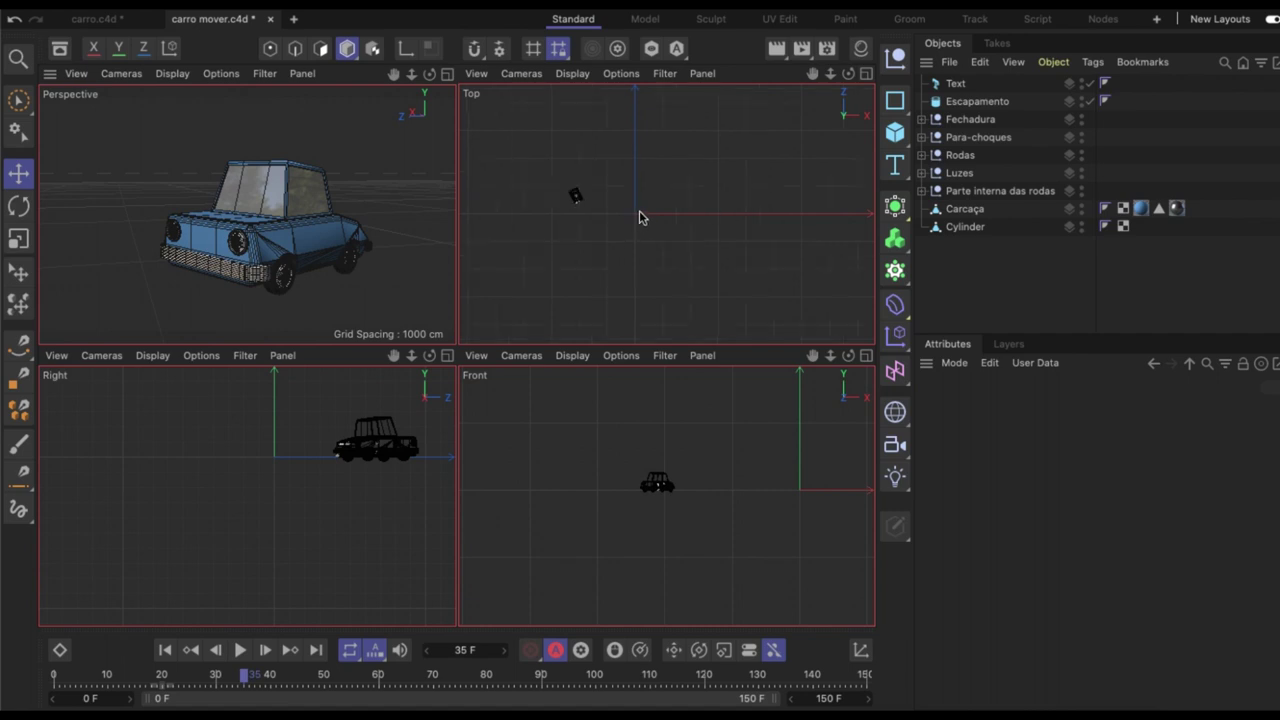
{"action": "scroll", "coordinate": [640, 210], "scroll_direction": "up", "scroll_amount": 3}
{"action": "left_click_drag", "start_coordinate": [812, 74], "coordinate": [1060, 115]}
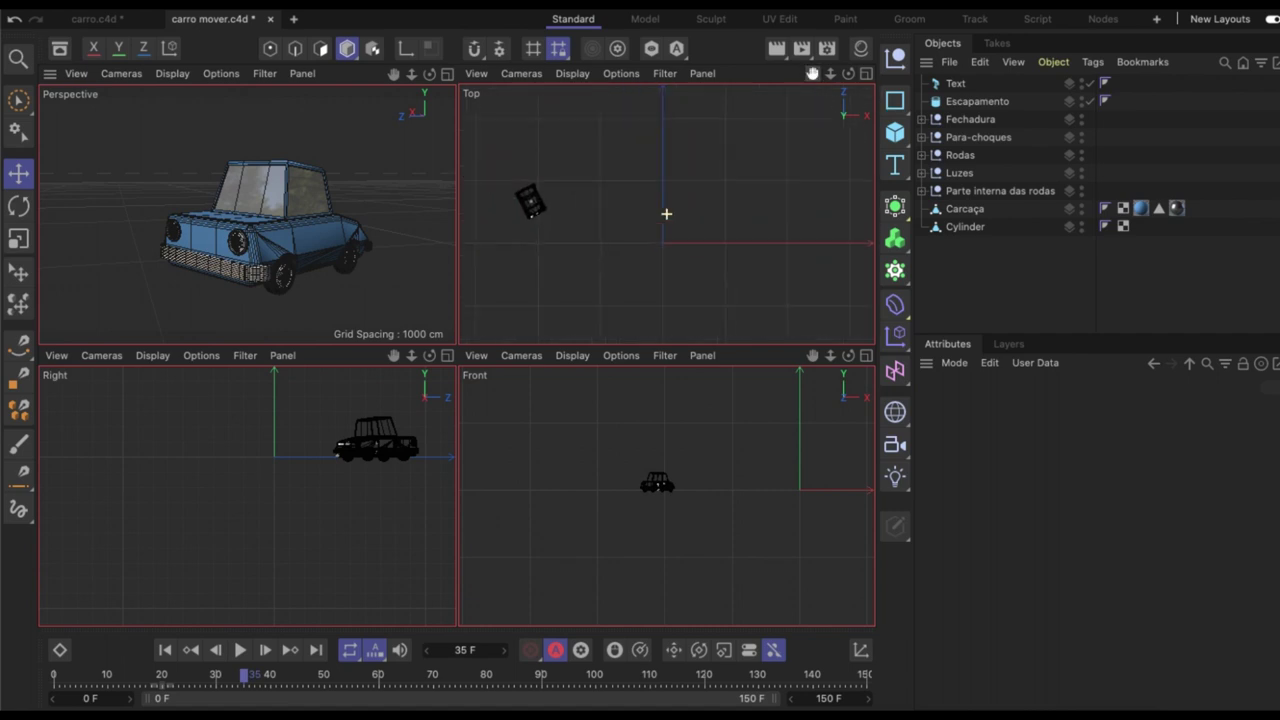
{"action": "left_click_drag", "start_coordinate": [393, 356], "coordinate": [430, 357]}
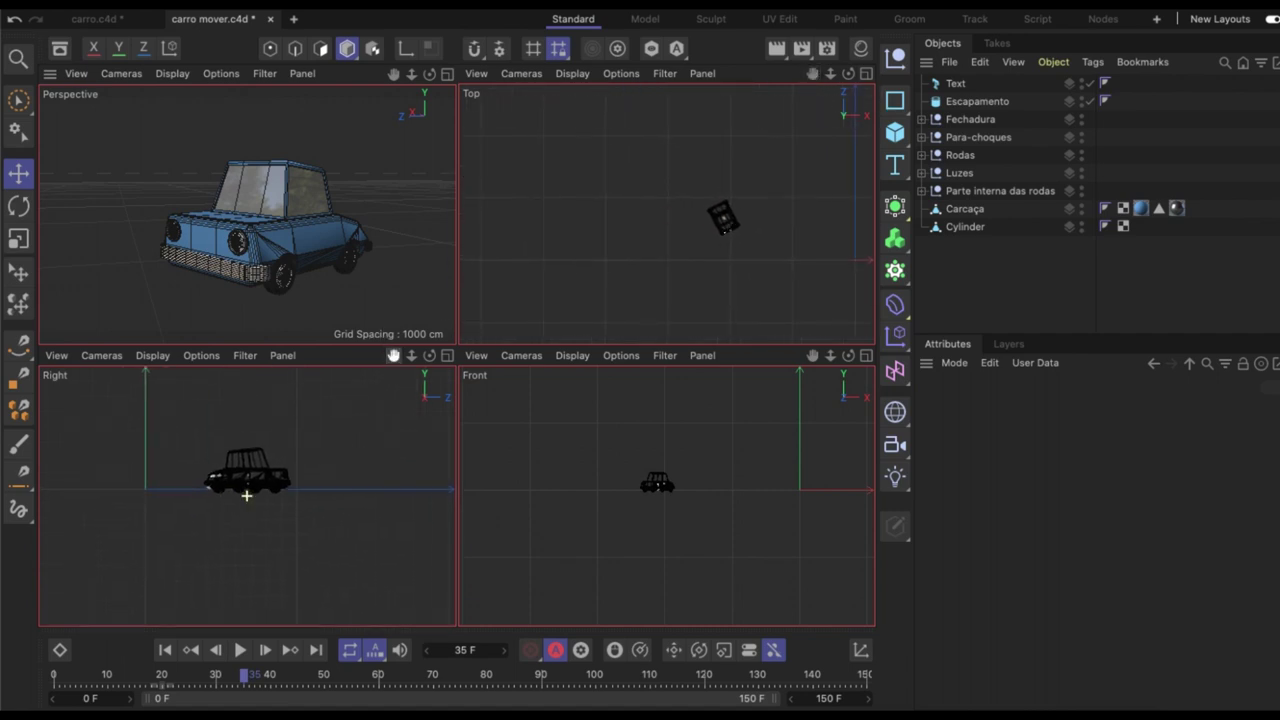
{"action": "scroll", "coordinate": [686, 511], "scroll_direction": "up", "scroll_amount": 2}
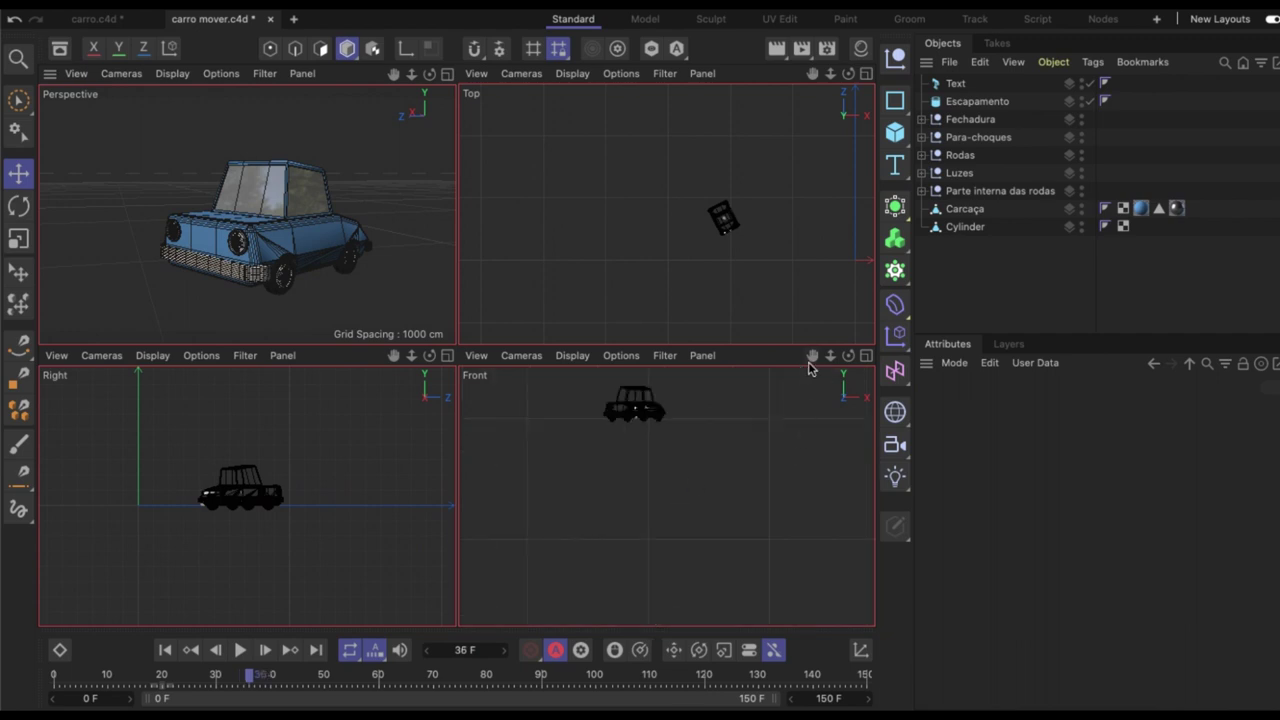
{"action": "left_click_drag", "start_coordinate": [812, 355], "coordinate": [666, 497]}
{"action": "middle_click_drag", "start_coordinate": [669, 231], "coordinate": [641, 196], "text": "alt"}
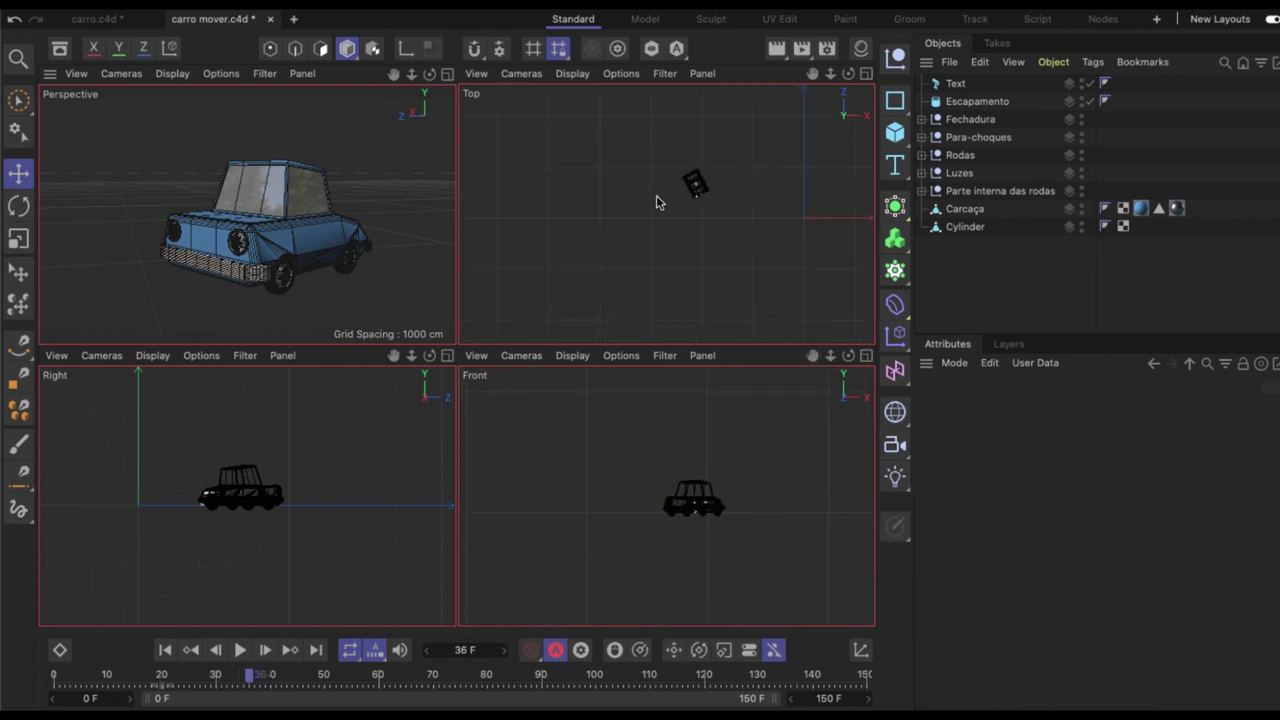
{"action": "scroll", "coordinate": [656, 202], "scroll_direction": "up", "scroll_amount": 2}
{"action": "left_click_drag", "start_coordinate": [812, 73], "coordinate": [795, 95]}
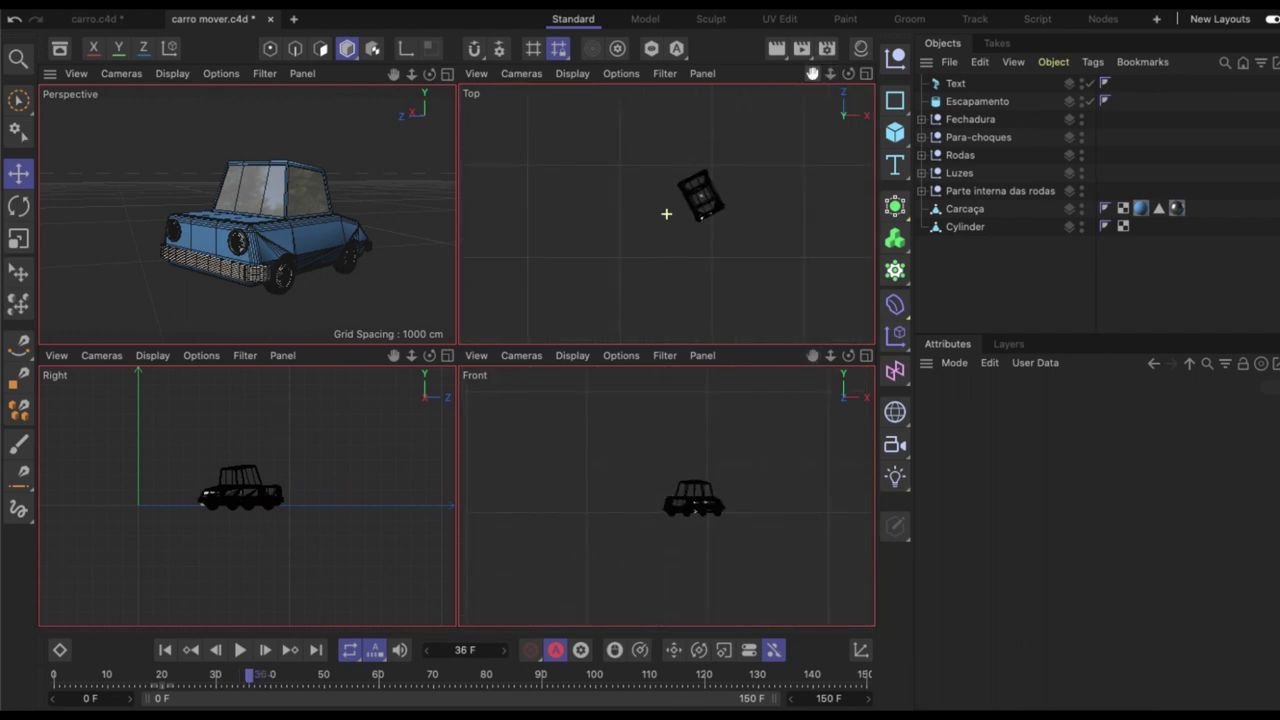
{"action": "left_click", "coordinate": [447, 73]}
{"action": "left_click_drag", "start_coordinate": [500, 350], "coordinate": [440, 354], "text": "alt"}
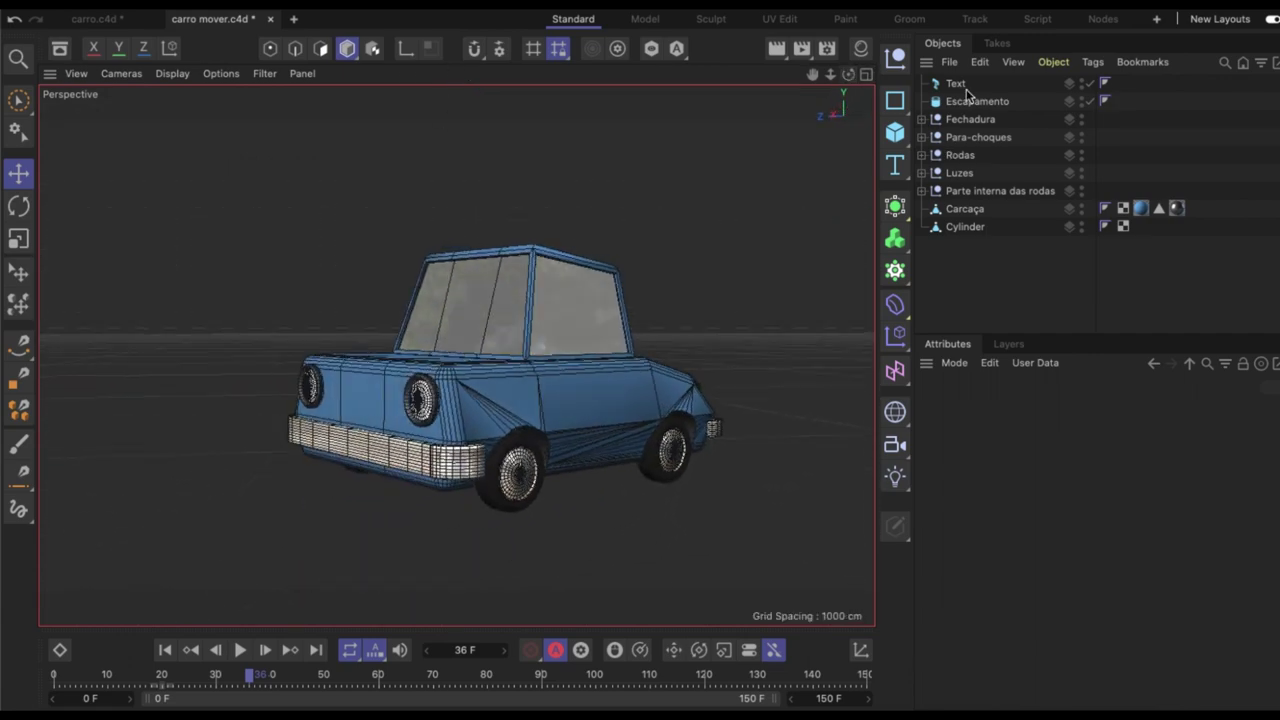
{"action": "left_click", "coordinate": [968, 203]}
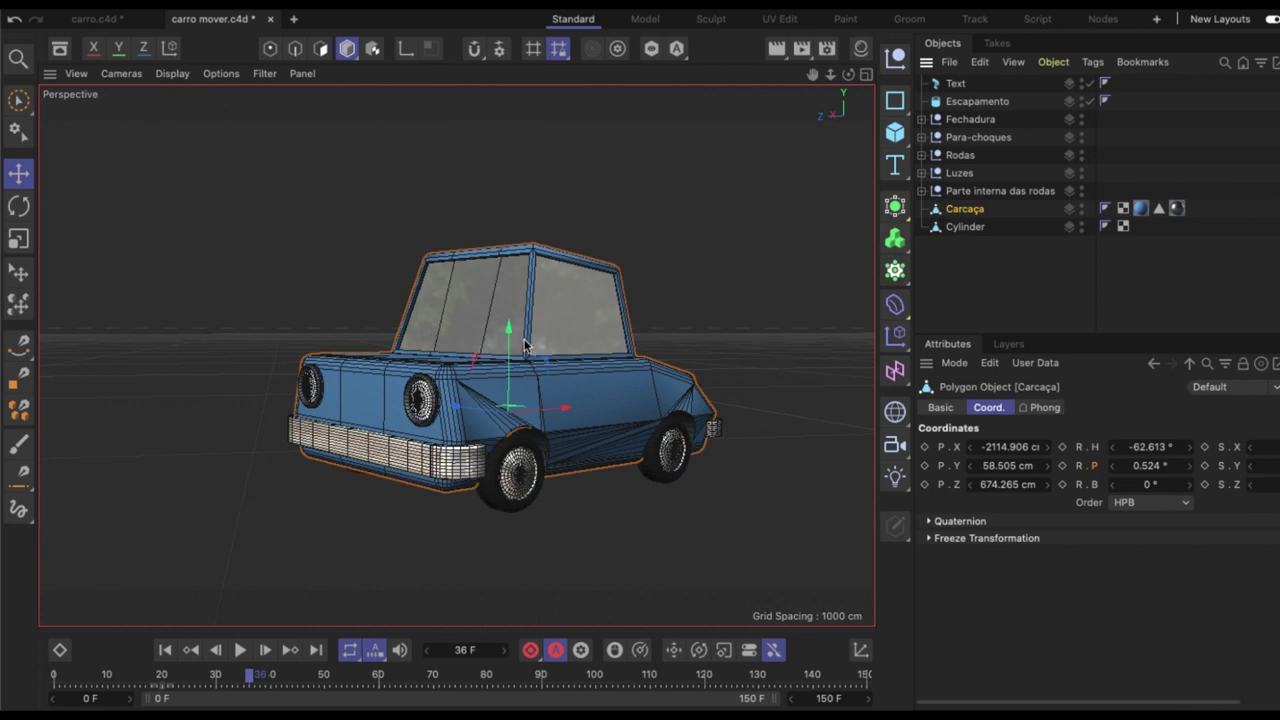
{"action": "mouse_move", "coordinate": [512, 350]}
{"action": "left_mouse_down"}
{"action": "mouse_move", "coordinate": [517, 189]}
{"action": "mouse_move", "coordinate": [513, 257]}
{"action": "left_mouse_up"}
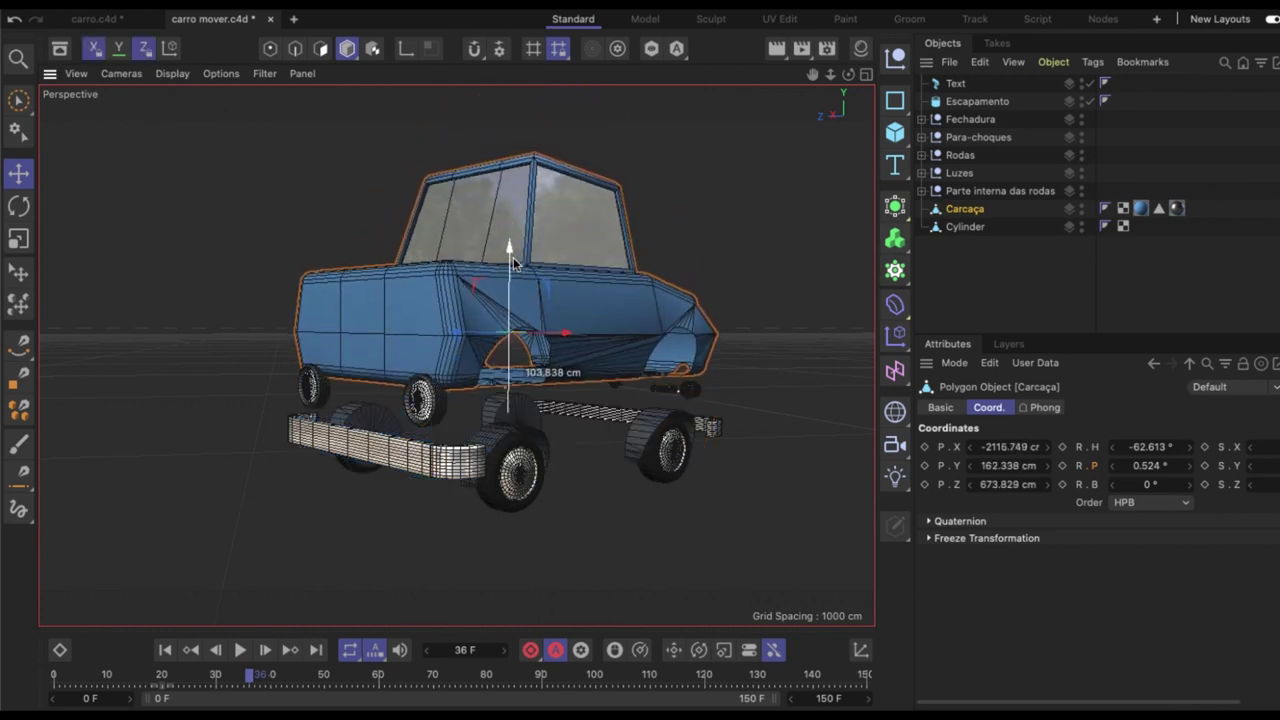
{"action": "left_click", "coordinate": [989, 192]}
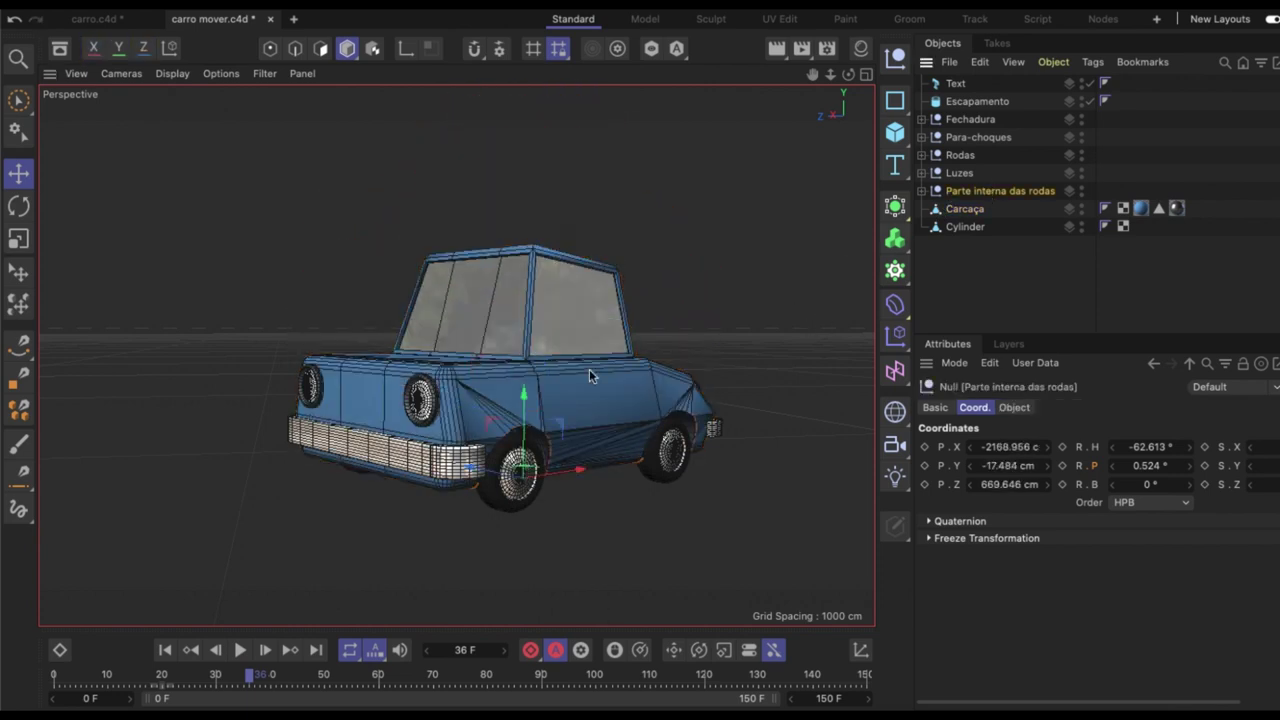
{"action": "left_click_drag", "start_coordinate": [524, 405], "coordinate": [523, 257]}
{"action": "key", "text": "ctrl+z"}
{"action": "left_click", "coordinate": [958, 174]}
{"action": "left_click_drag", "start_coordinate": [555, 383], "coordinate": [293, 371]}
{"action": "key", "text": "ctrl+z"}
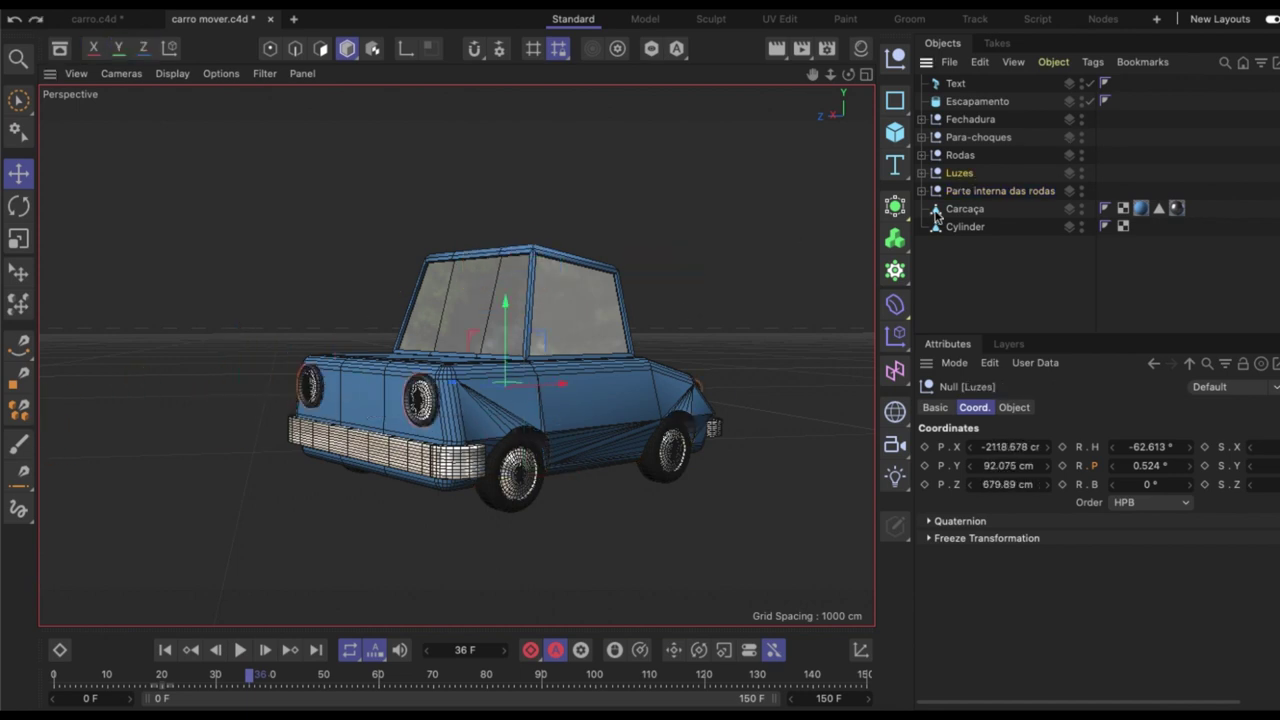
{"action": "left_click", "coordinate": [971, 158]}
{"action": "left_click_drag", "start_coordinate": [508, 363], "coordinate": [571, 171]}
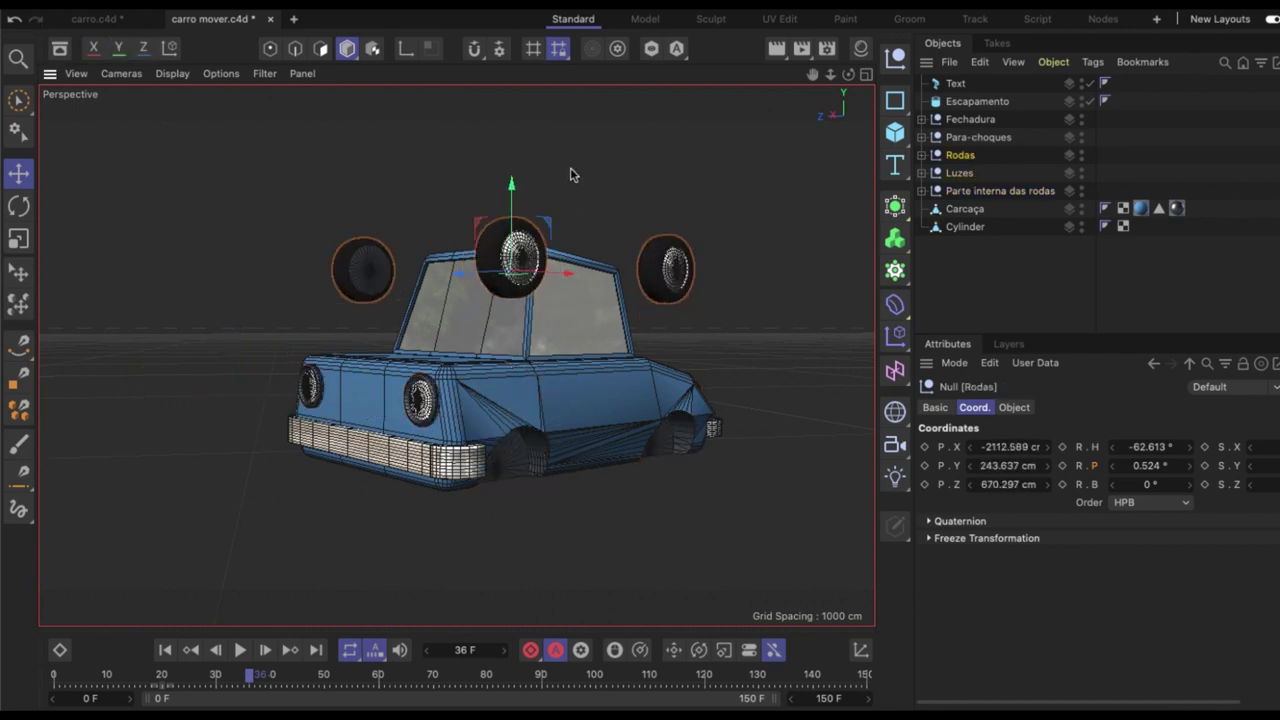
{"action": "key", "text": "ctrl+z"}
{"action": "left_click", "coordinate": [975, 137]}
{"action": "left_click_drag", "start_coordinate": [508, 363], "coordinate": [508, 212]}
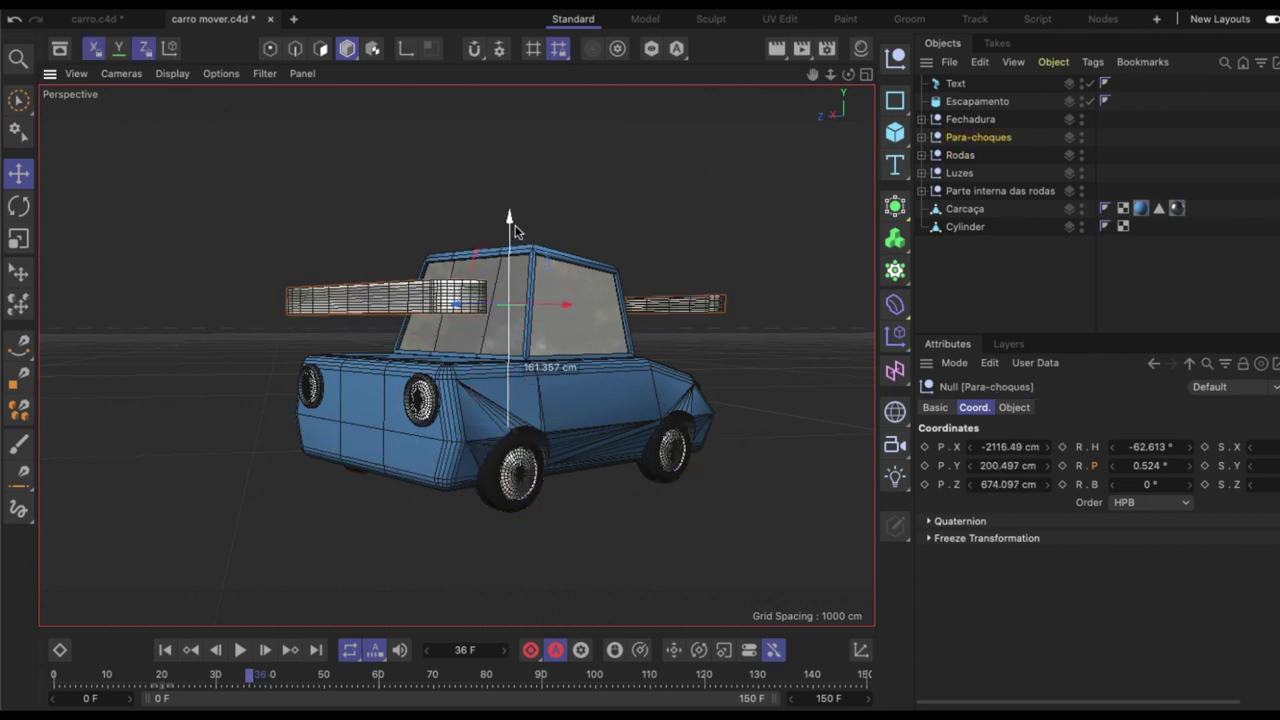
{"action": "key", "text": "ctrl+z"}
{"action": "left_click", "coordinate": [970, 119]}
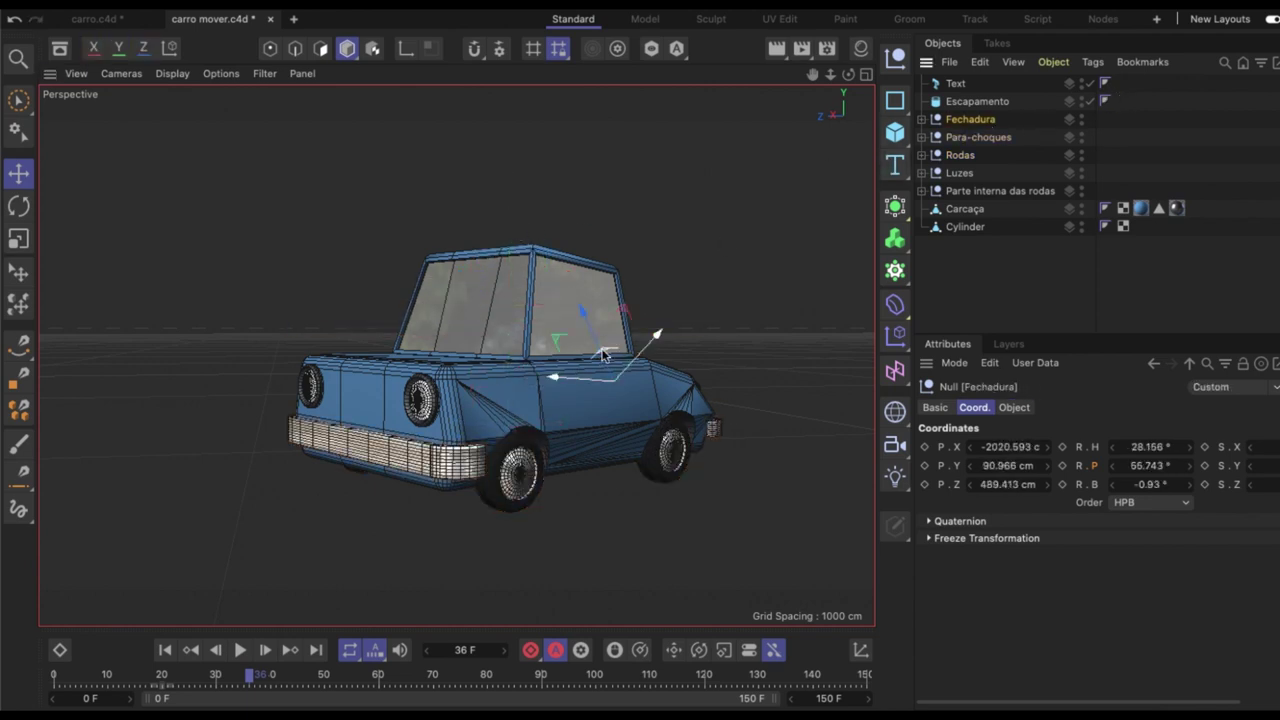
{"action": "left_click_drag", "start_coordinate": [603, 355], "coordinate": [545, 118]}
{"action": "key", "text": "ctrl+z"}
{"action": "left_click_drag", "start_coordinate": [849, 76], "coordinate": [760, 100]}
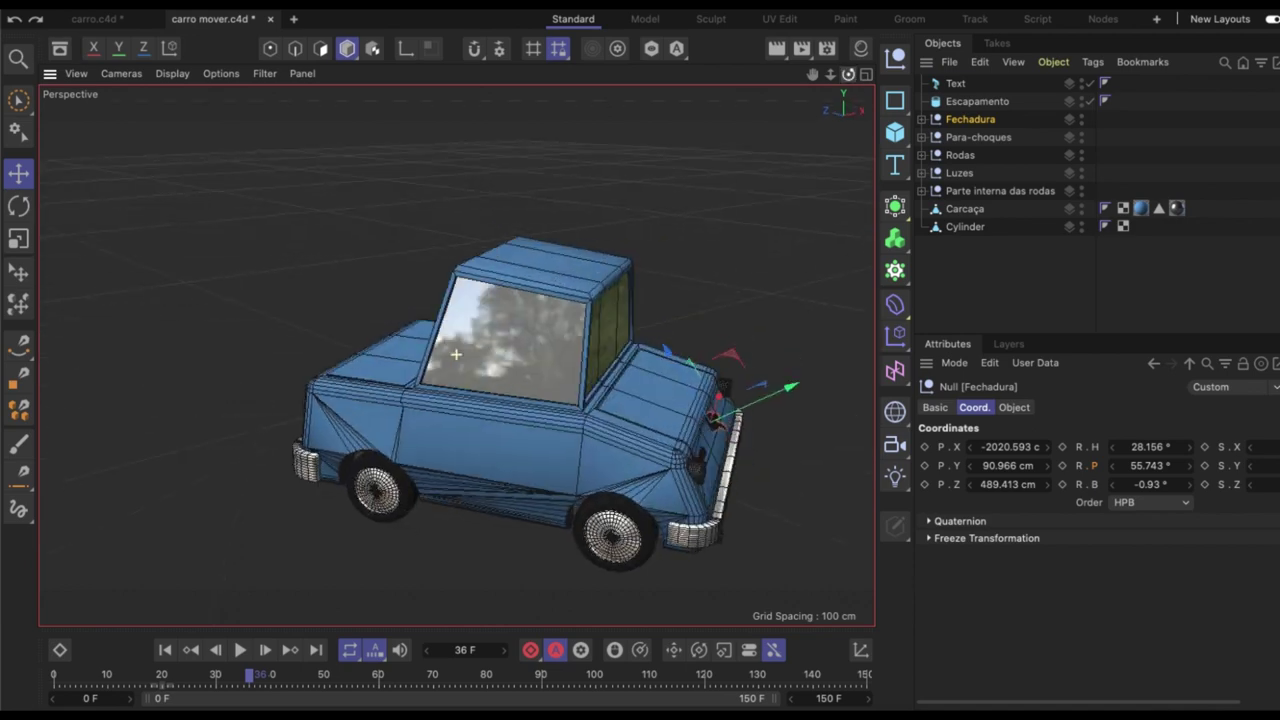
{"action": "left_click_drag", "start_coordinate": [777, 415], "coordinate": [750, 410]}
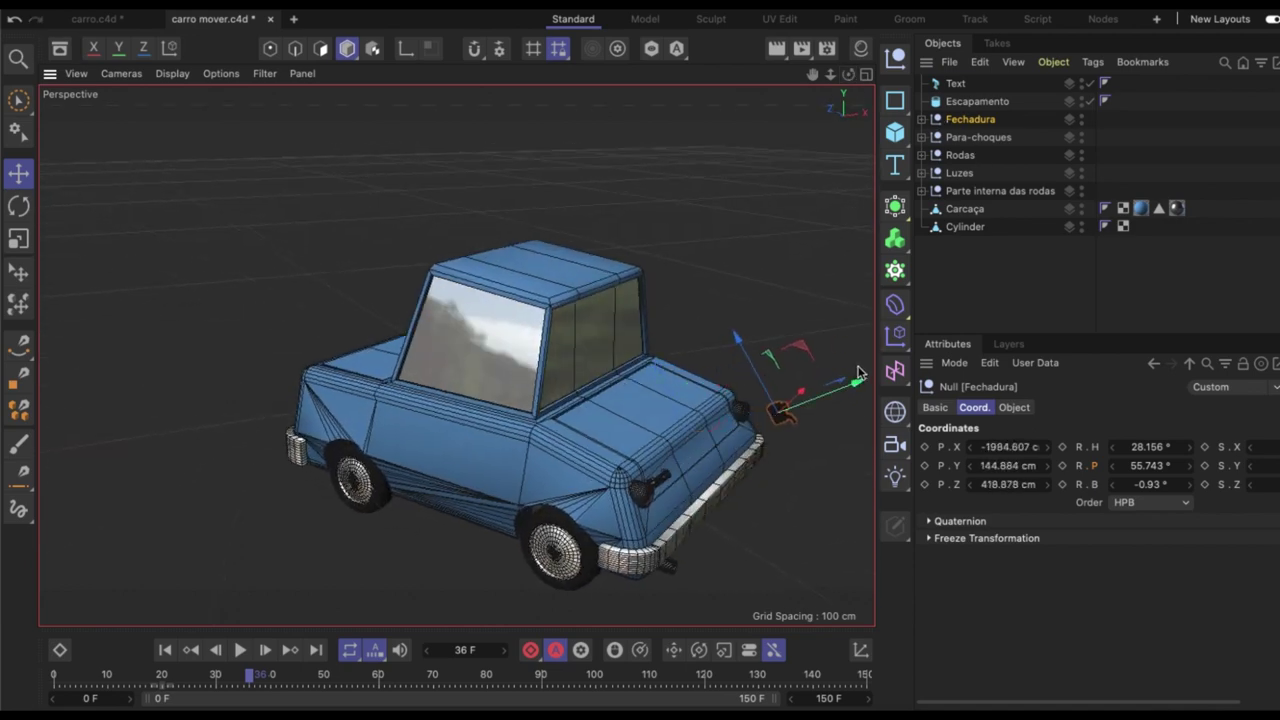
{"action": "key", "text": "ctrl+z"}
{"action": "left_click", "coordinate": [976, 101]}
{"action": "left_click_drag", "start_coordinate": [740, 606], "coordinate": [820, 588]}
{"action": "key", "text": "ctrl+z"}
{"action": "left_click", "coordinate": [964, 86]}
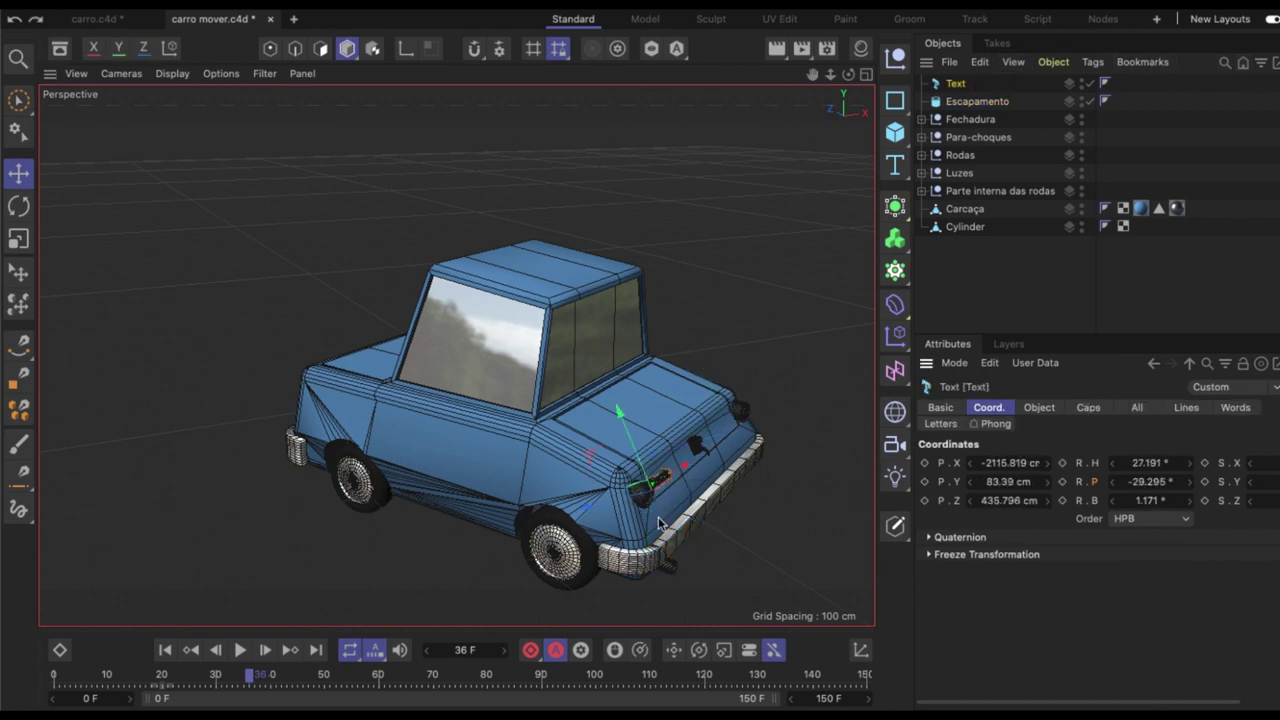
{"action": "scroll", "coordinate": [658, 516], "scroll_direction": "up", "scroll_amount": 2}
{"action": "scroll", "coordinate": [648, 462], "scroll_direction": "up", "scroll_amount": 3}
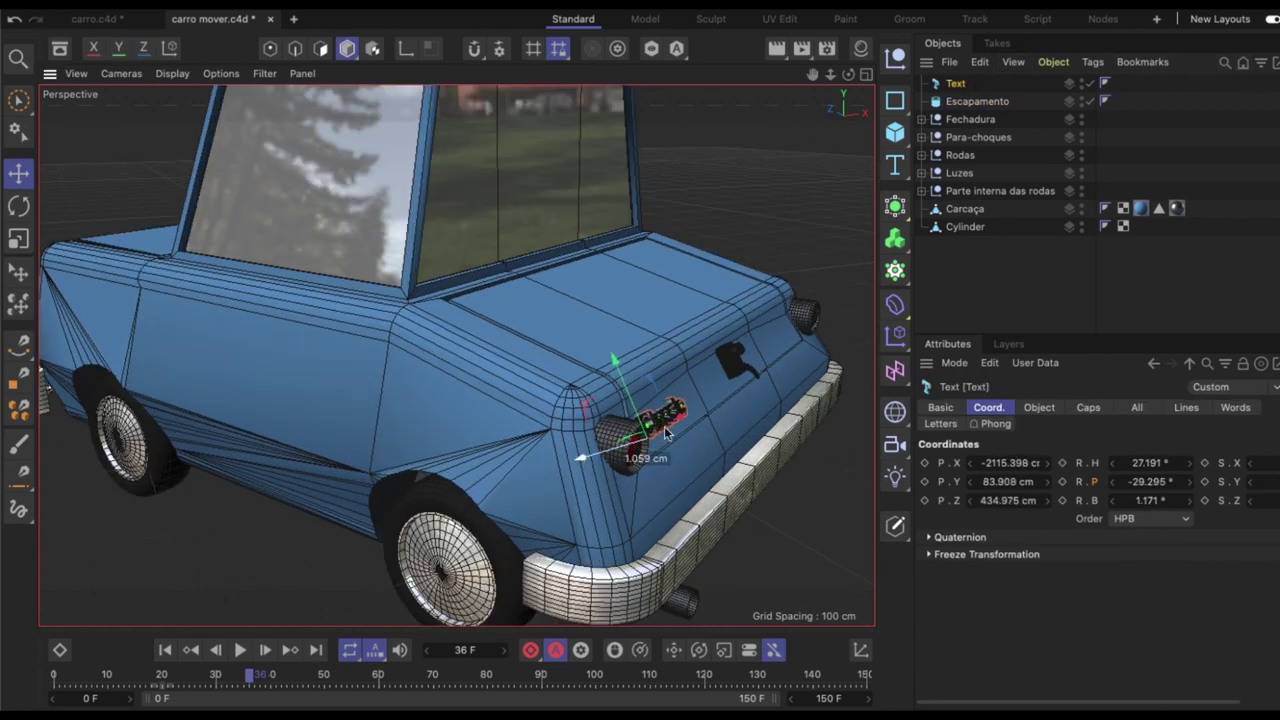
{"action": "left_click_drag", "start_coordinate": [640, 452], "coordinate": [730, 419]}
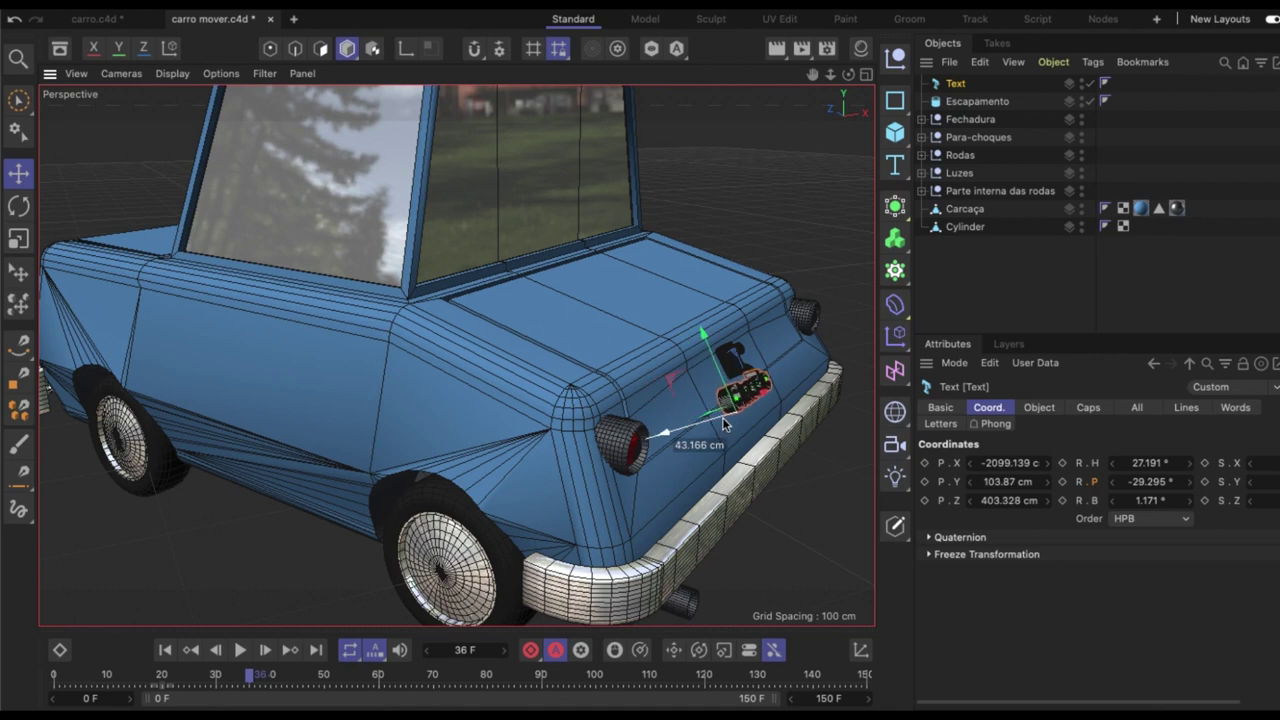
{"action": "left_click", "coordinate": [977, 229]}
{"action": "left_click", "coordinate": [965, 212]}
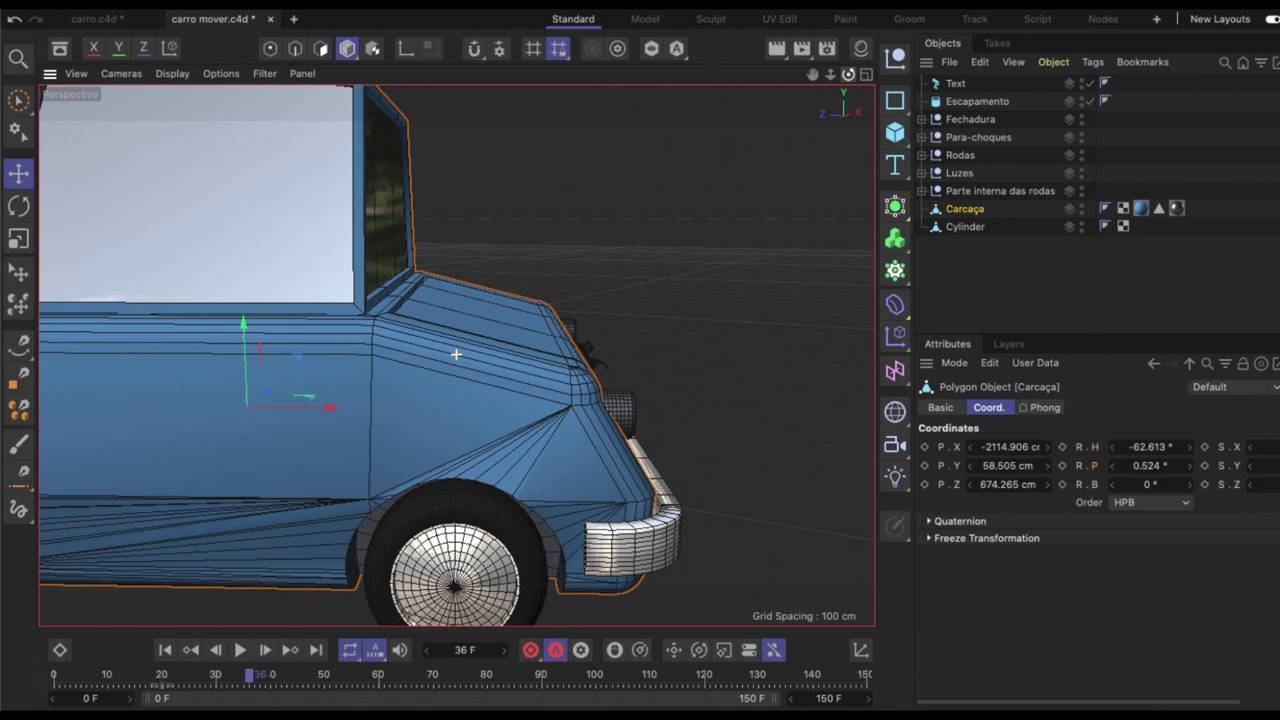
{"action": "left_click_drag", "start_coordinate": [848, 74], "coordinate": [828, 141]}
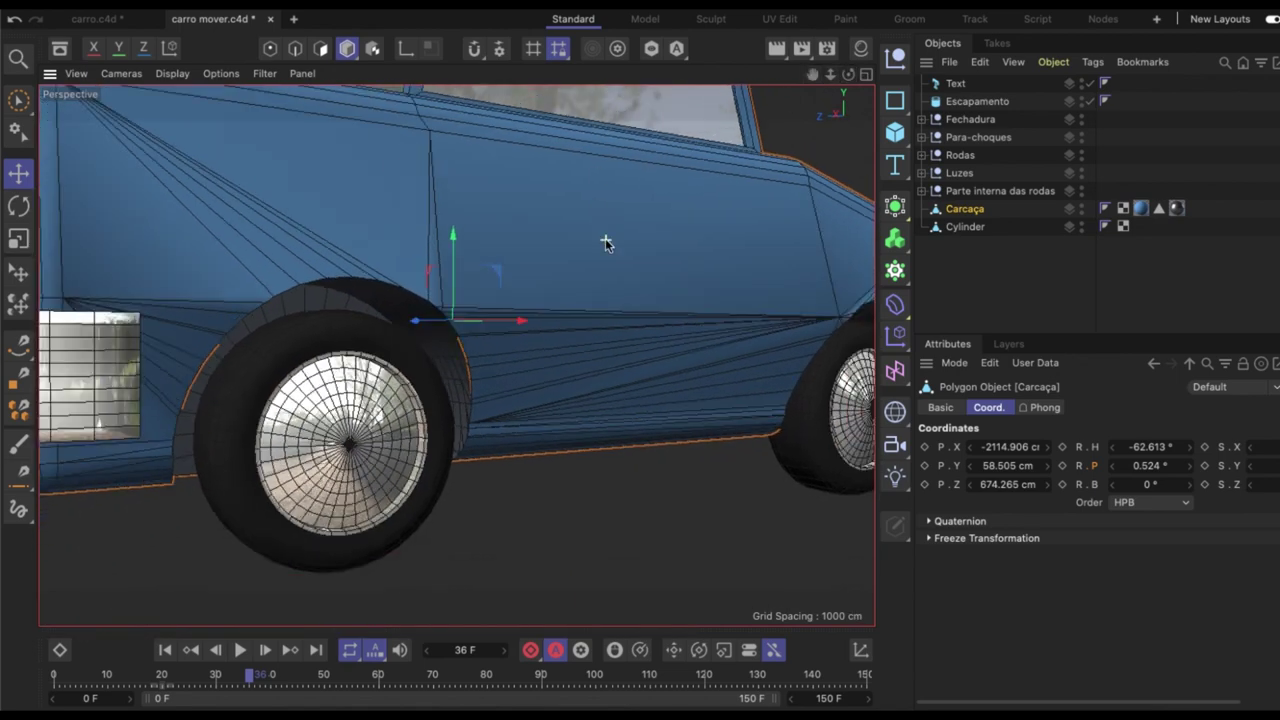
{"action": "left_click_drag", "start_coordinate": [848, 74], "coordinate": [923, 145]}
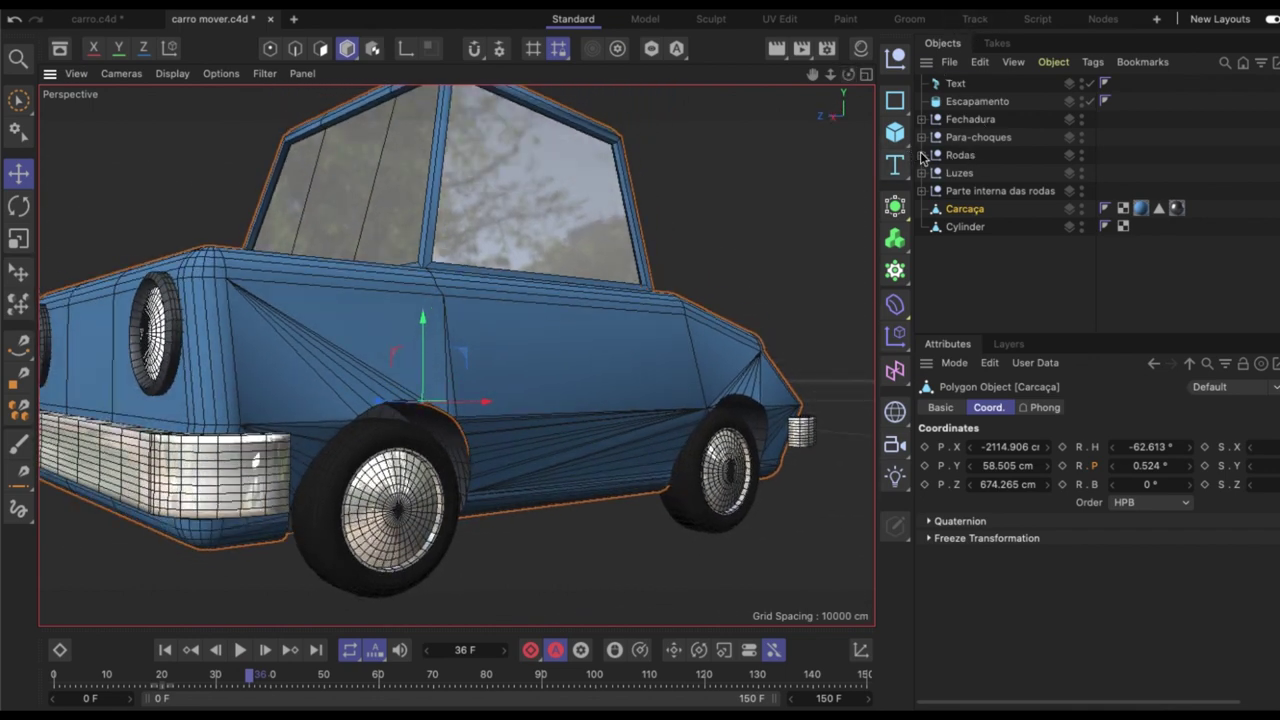
- Expand the Rodas group and select each of its four wheel objects in turn
{"action": "left_click", "coordinate": [921, 155]}
{"action": "left_click", "coordinate": [978, 173]}
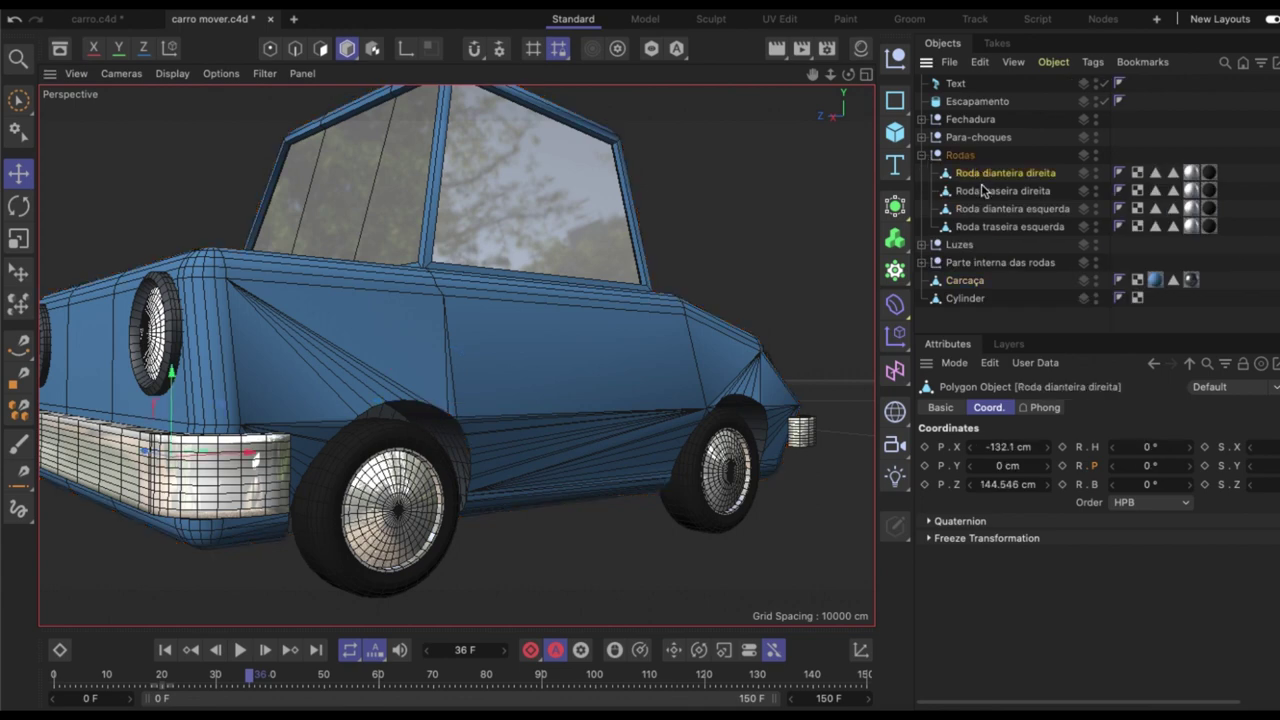
{"action": "left_click", "coordinate": [984, 190]}
{"action": "left_click", "coordinate": [990, 209]}
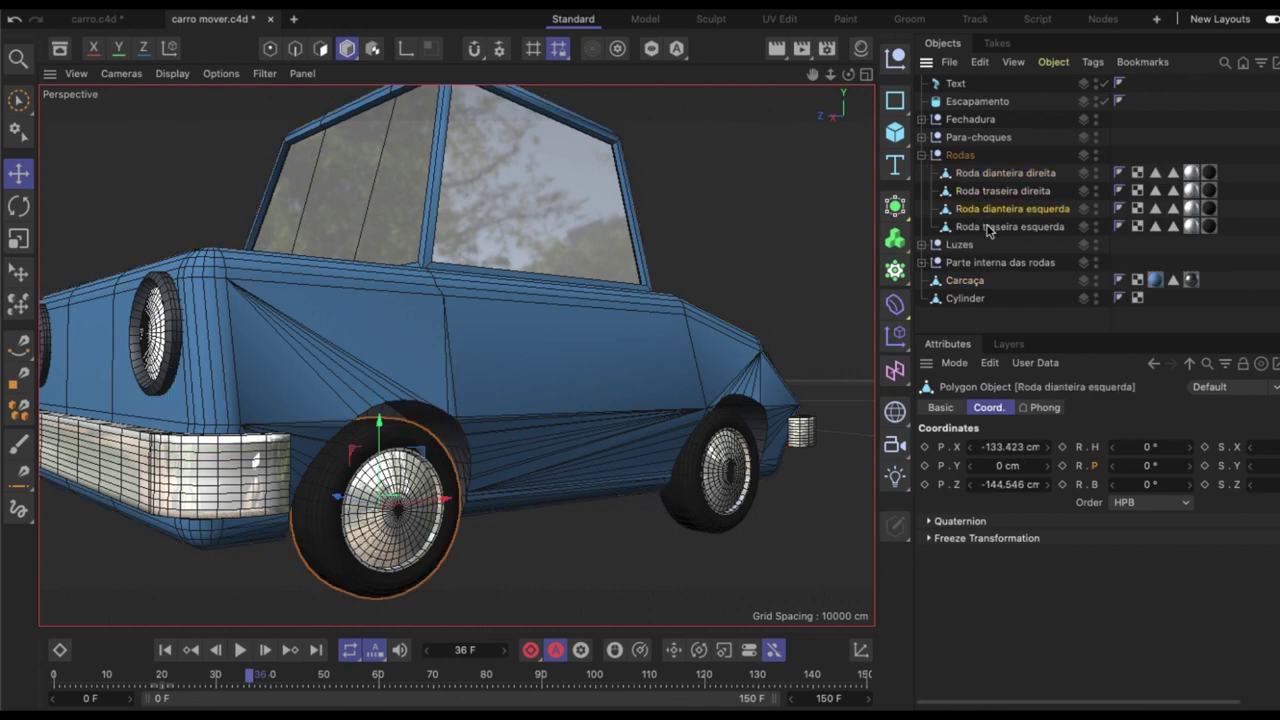
{"action": "key", "text": "ctrl+z"}
{"action": "left_click", "coordinate": [996, 238]}
{"action": "left_click", "coordinate": [998, 206]}
{"action": "left_click", "coordinate": [988, 192]}
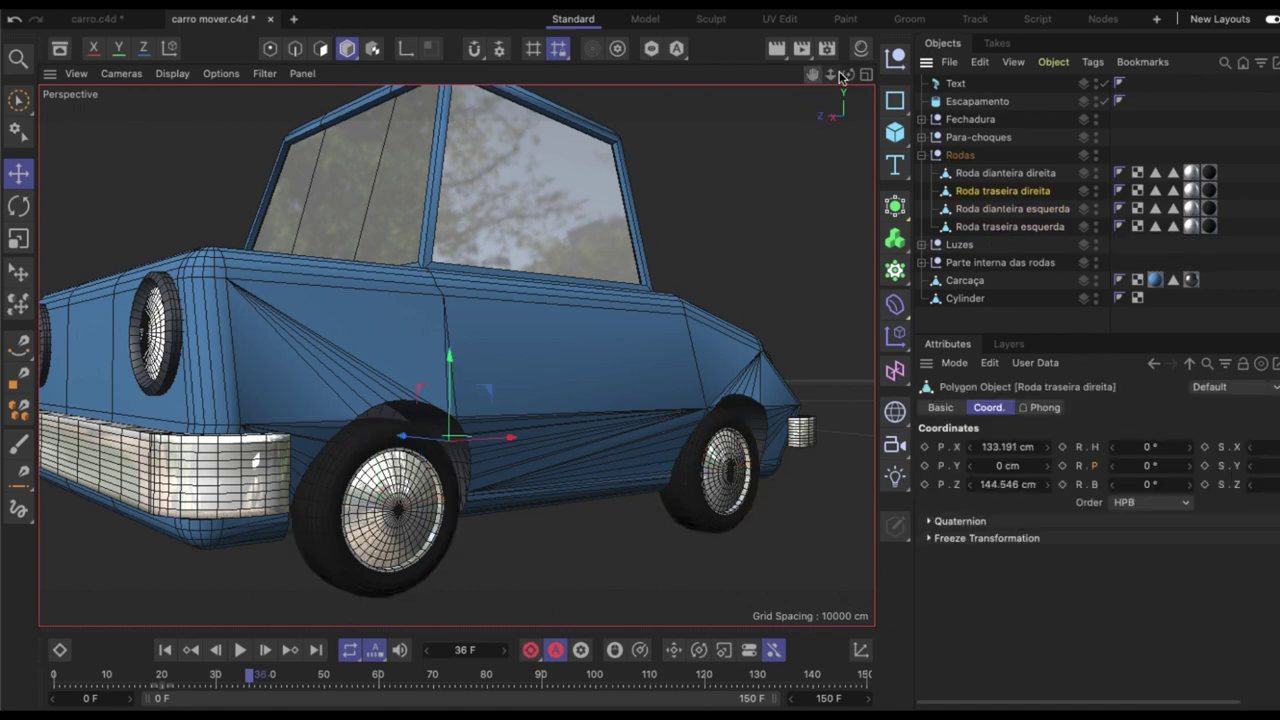
- Zoom and orbit around the car while checking the front-right, rear-left and front-left wheels
{"action": "mouse_move", "coordinate": [840, 78]}
{"action": "left_mouse_down"}
{"action": "mouse_move", "coordinate": [837, 88]}
{"action": "mouse_move", "coordinate": [886, 88]}
{"action": "left_mouse_up"}
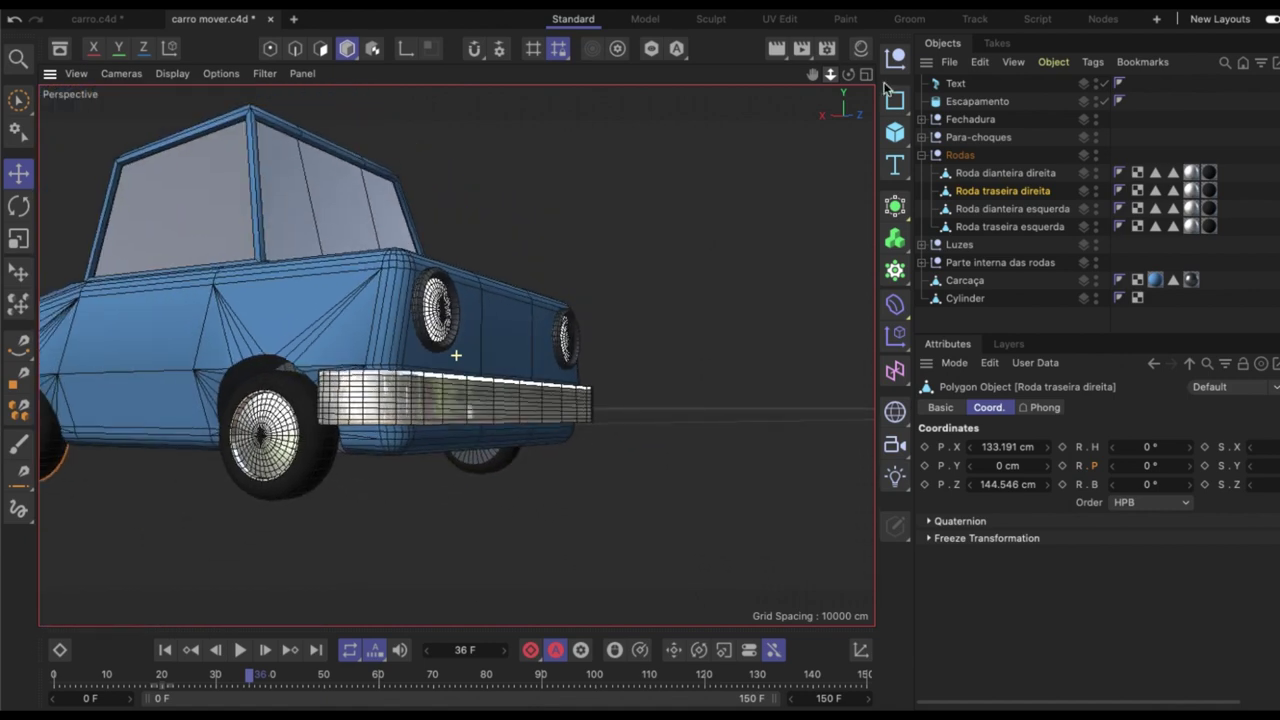
{"action": "left_click_drag", "start_coordinate": [812, 74], "coordinate": [941, 147]}
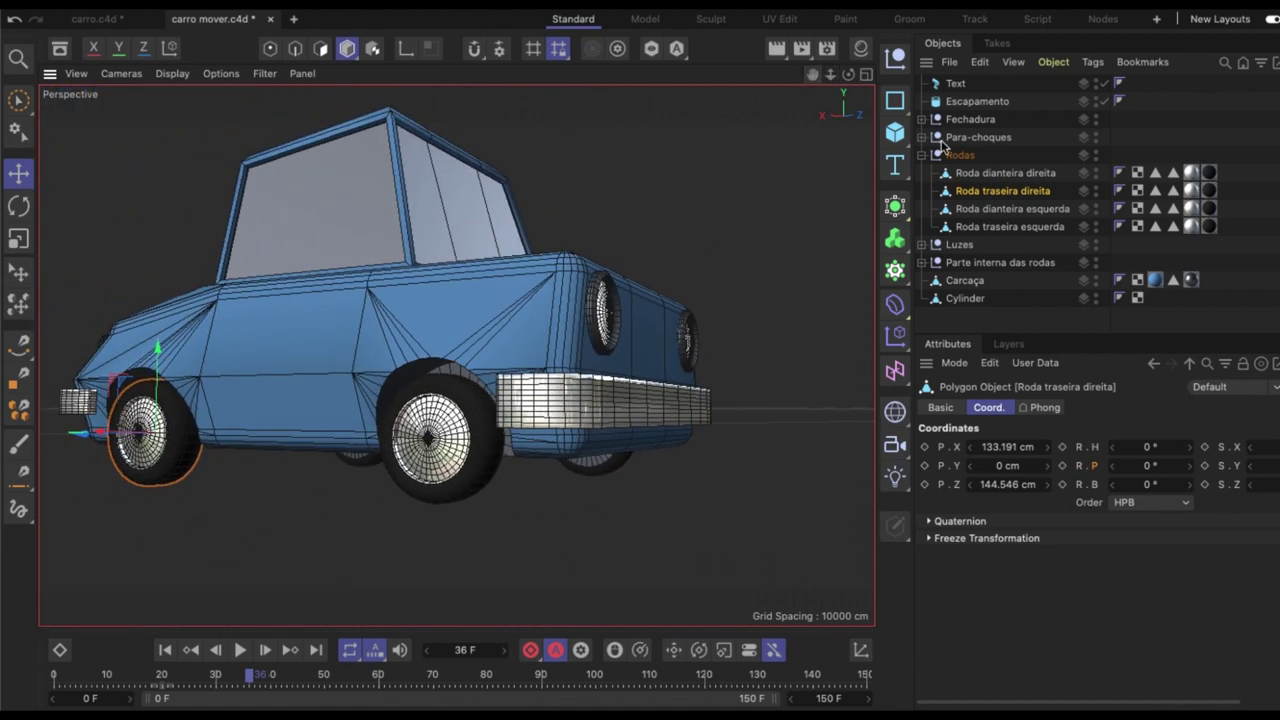
{"action": "left_click", "coordinate": [982, 173]}
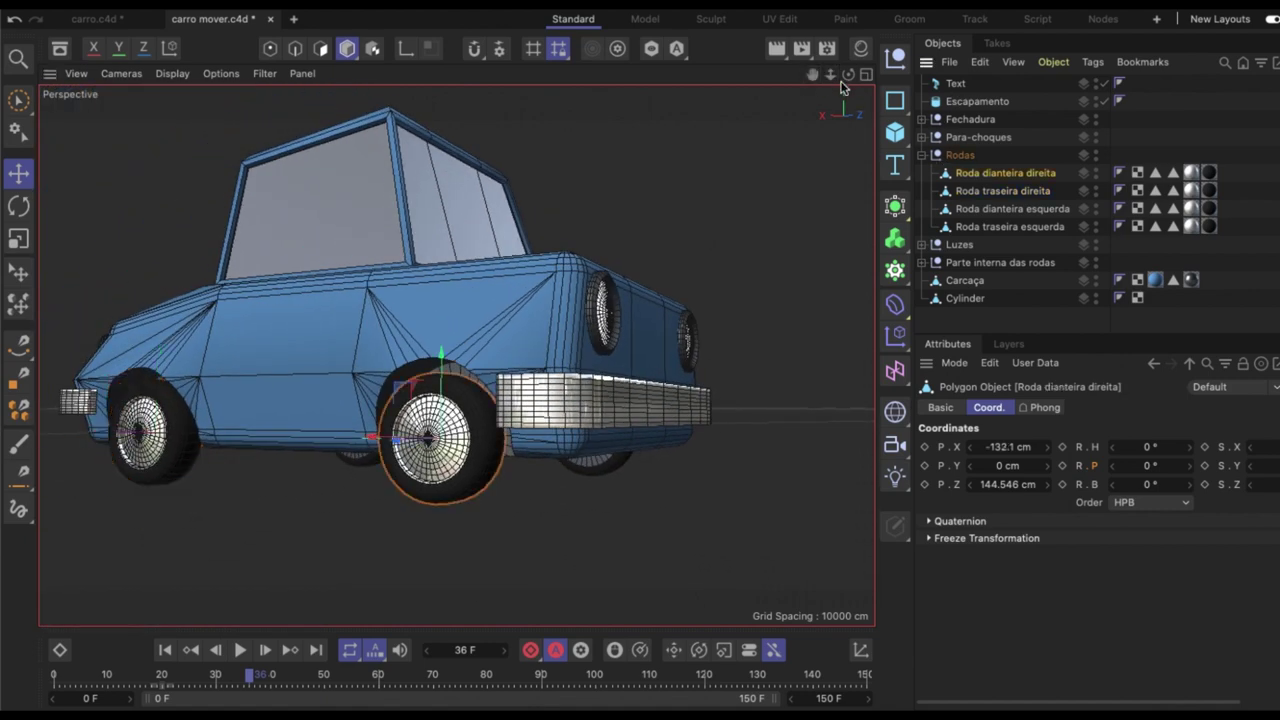
{"action": "left_click_drag", "start_coordinate": [848, 75], "coordinate": [538, 334]}
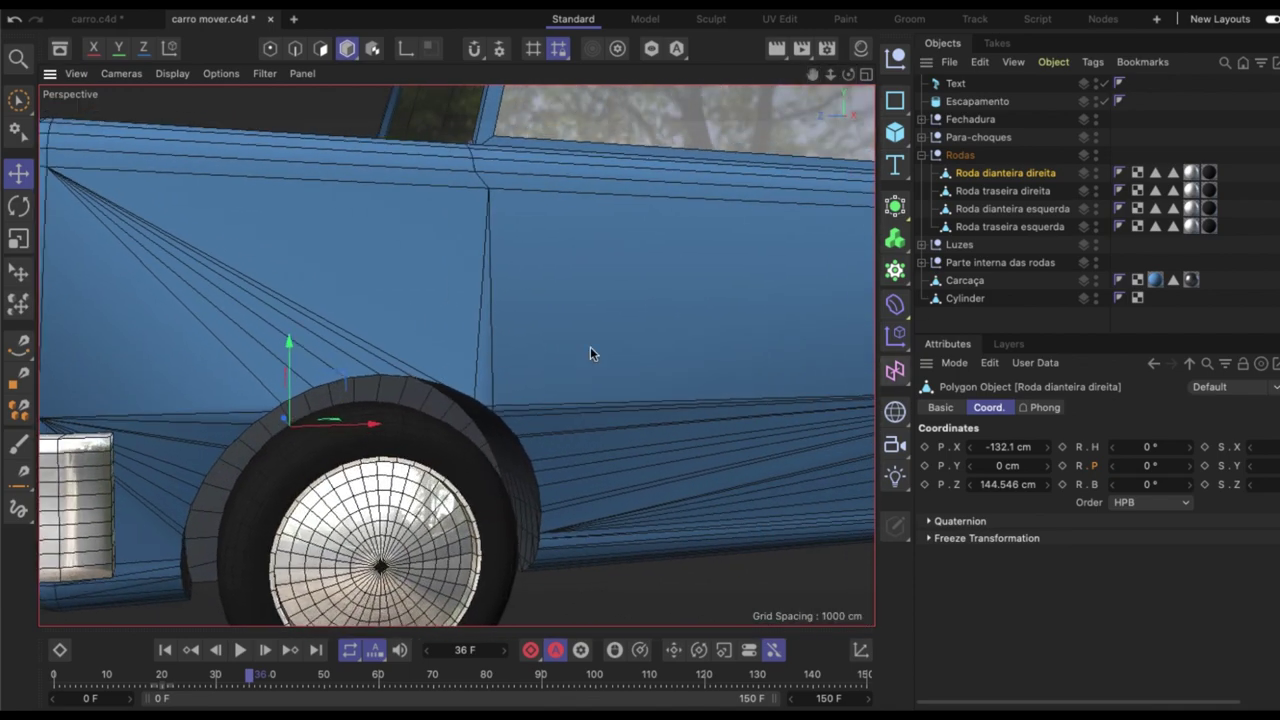
{"action": "mouse_move", "coordinate": [848, 75]}
{"action": "left_mouse_down"}
{"action": "mouse_move", "coordinate": [455, 355]}
{"action": "mouse_move", "coordinate": [1005, 112]}
{"action": "left_mouse_up"}
{"action": "left_click", "coordinate": [1026, 228]}
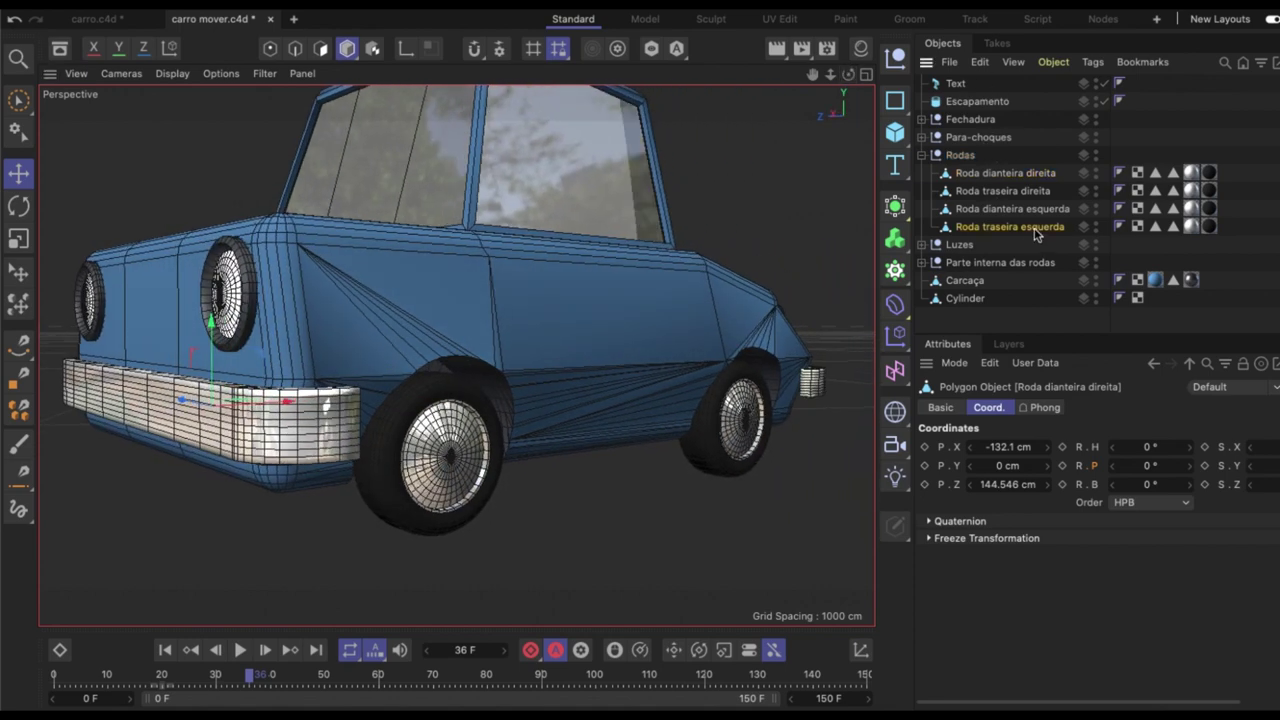
{"action": "left_click", "coordinate": [1012, 209]}
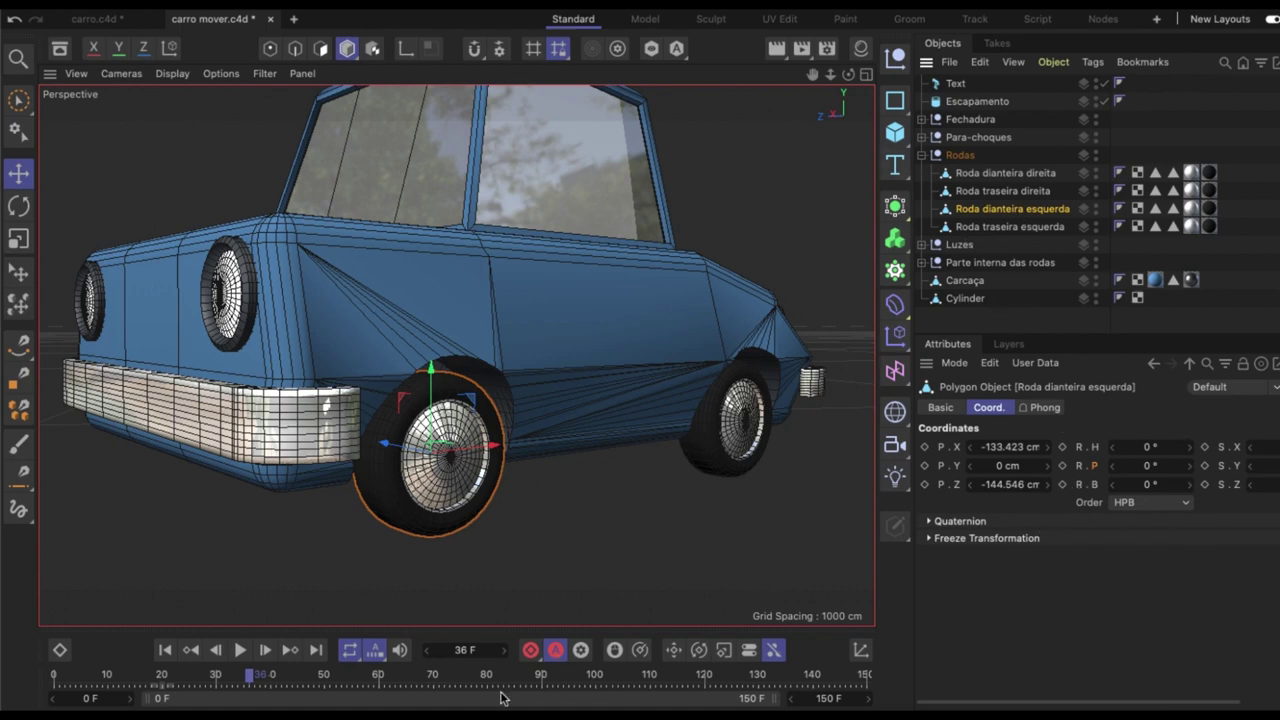
- Key the front-left wheel's bank rotation at 0° on frame 0 and -2000° on frame 150
{"action": "left_click_drag", "start_coordinate": [158, 676], "coordinate": [12, 668]}
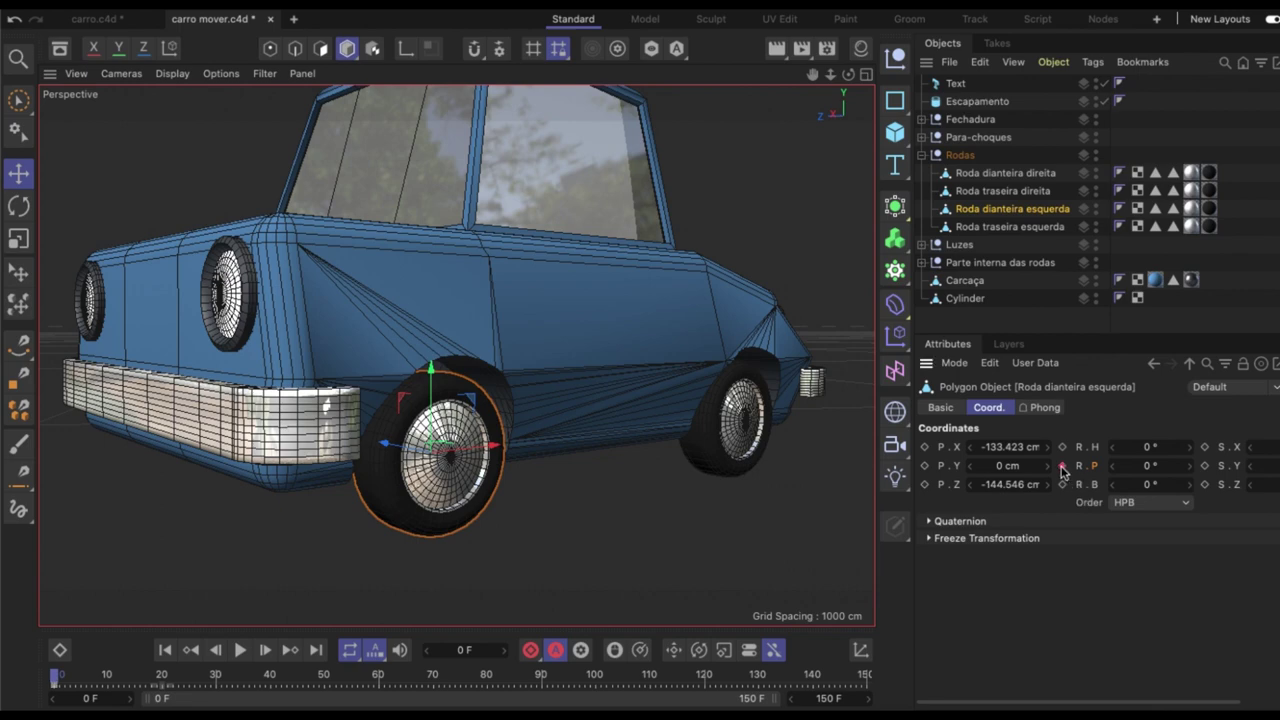
{"action": "key", "text": "ctrl+g"}
{"action": "left_click_drag", "start_coordinate": [826, 682], "coordinate": [979, 678]}
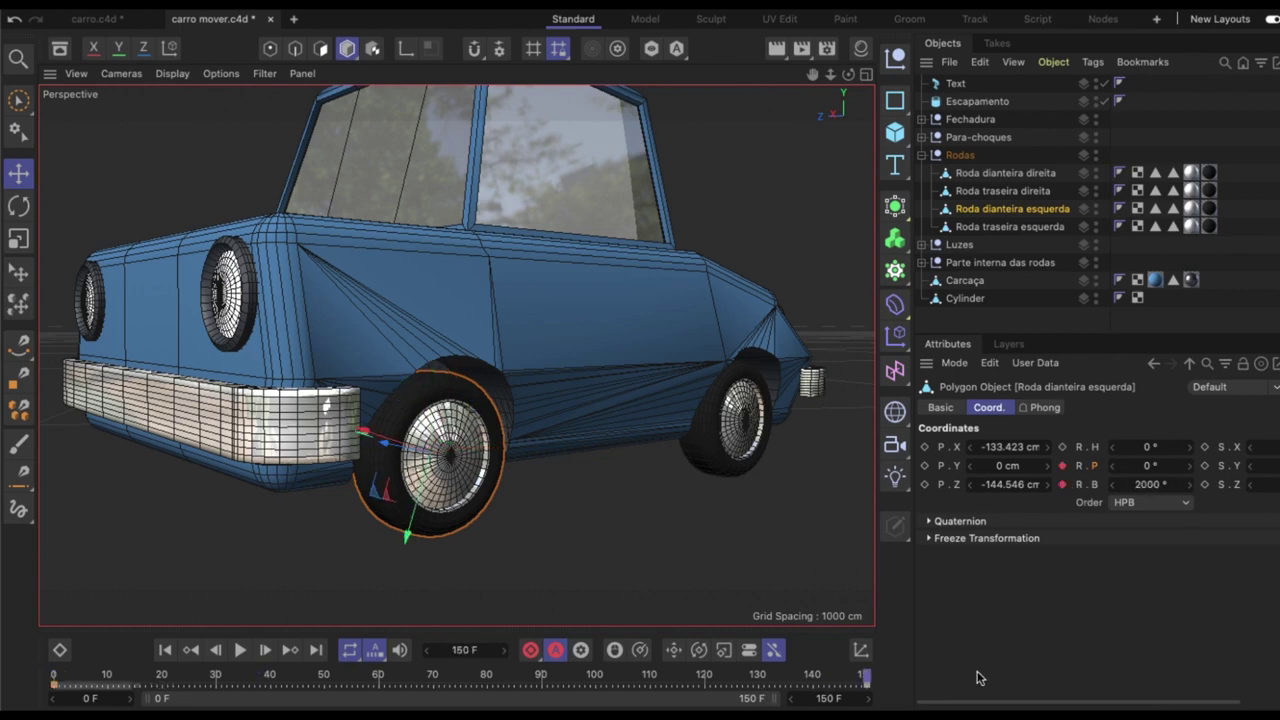
{"action": "left_click", "coordinate": [1147, 484]}
{"action": "type", "text": "3000"}
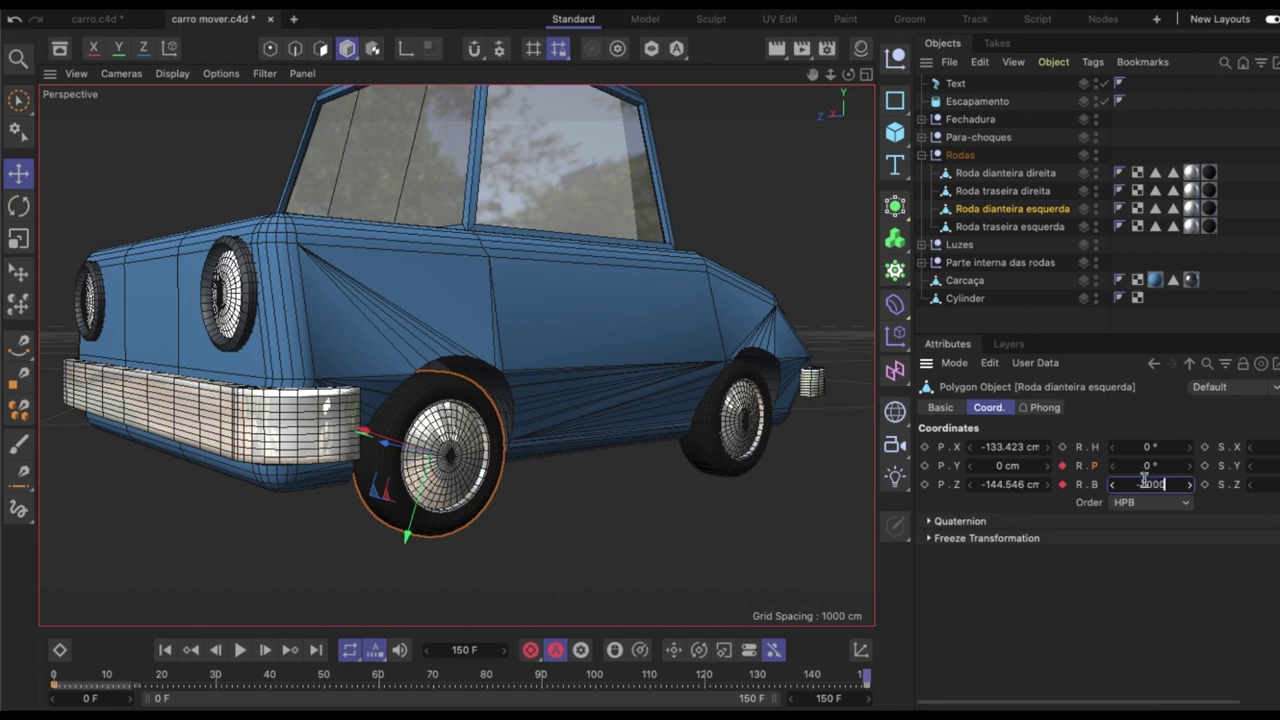
{"action": "key", "text": "Return"}
- Play back the wheel spin, then select the rear-left wheel Roda traseira esquerda
{"action": "left_click", "coordinate": [165, 650]}
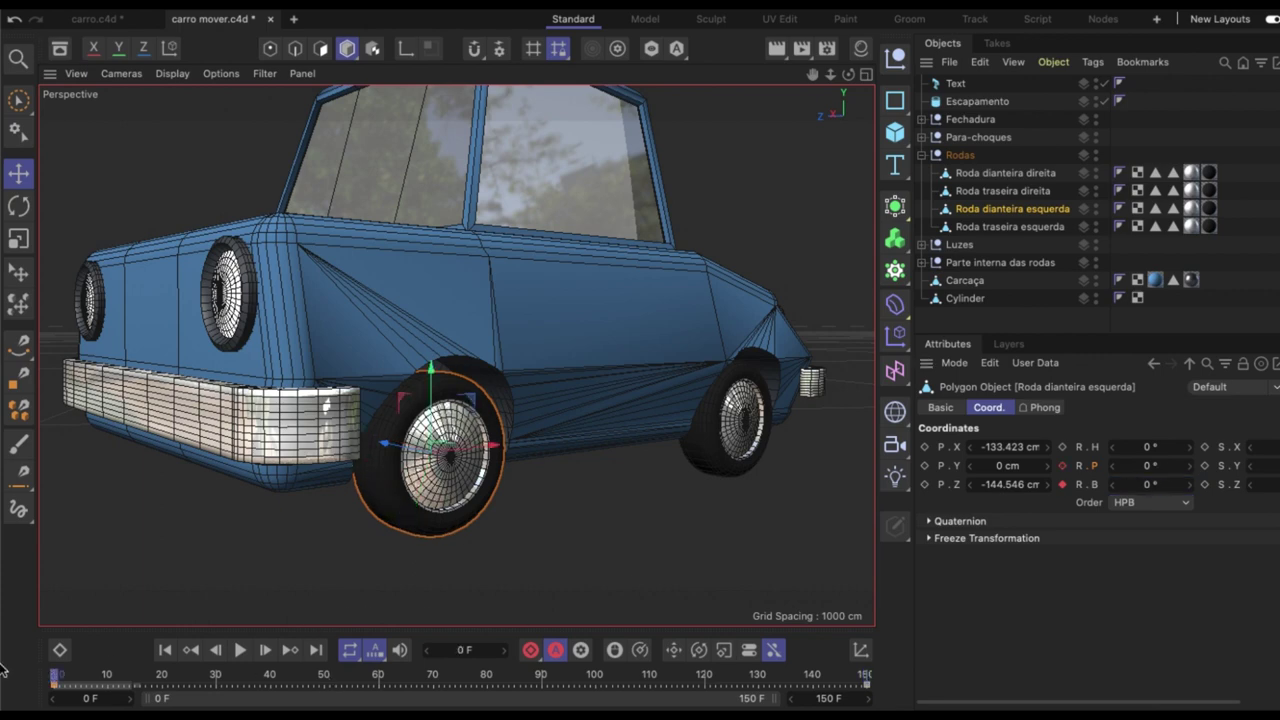
{"action": "left_click", "coordinate": [240, 650]}
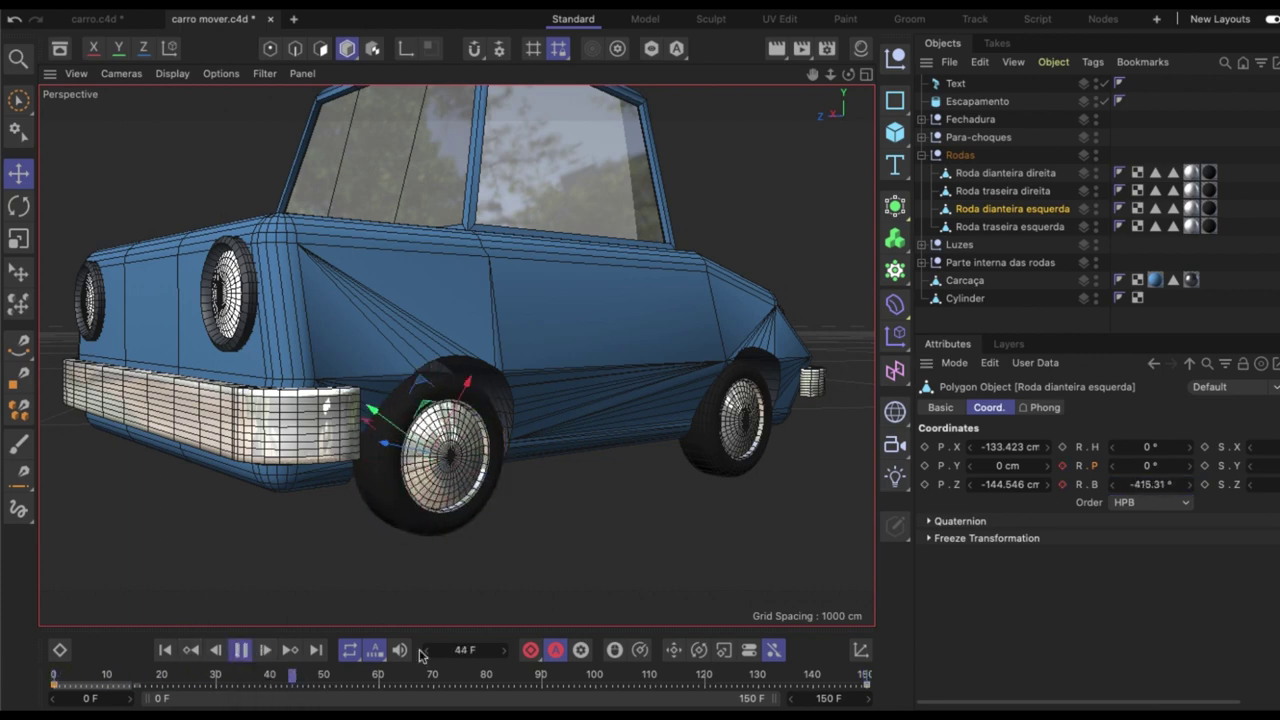
{"action": "left_click", "coordinate": [242, 651]}
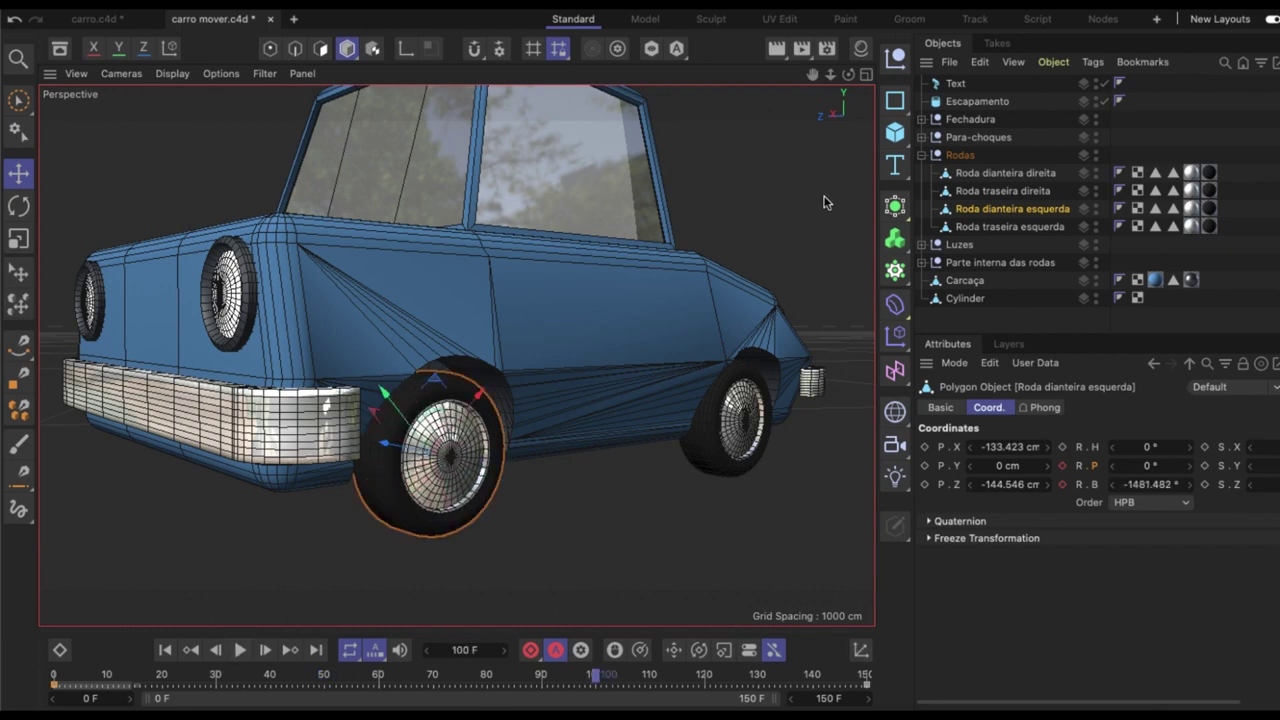
{"action": "left_click_drag", "start_coordinate": [650, 420], "coordinate": [790, 420], "text": "alt"}
{"action": "left_click", "coordinate": [793, 425]}
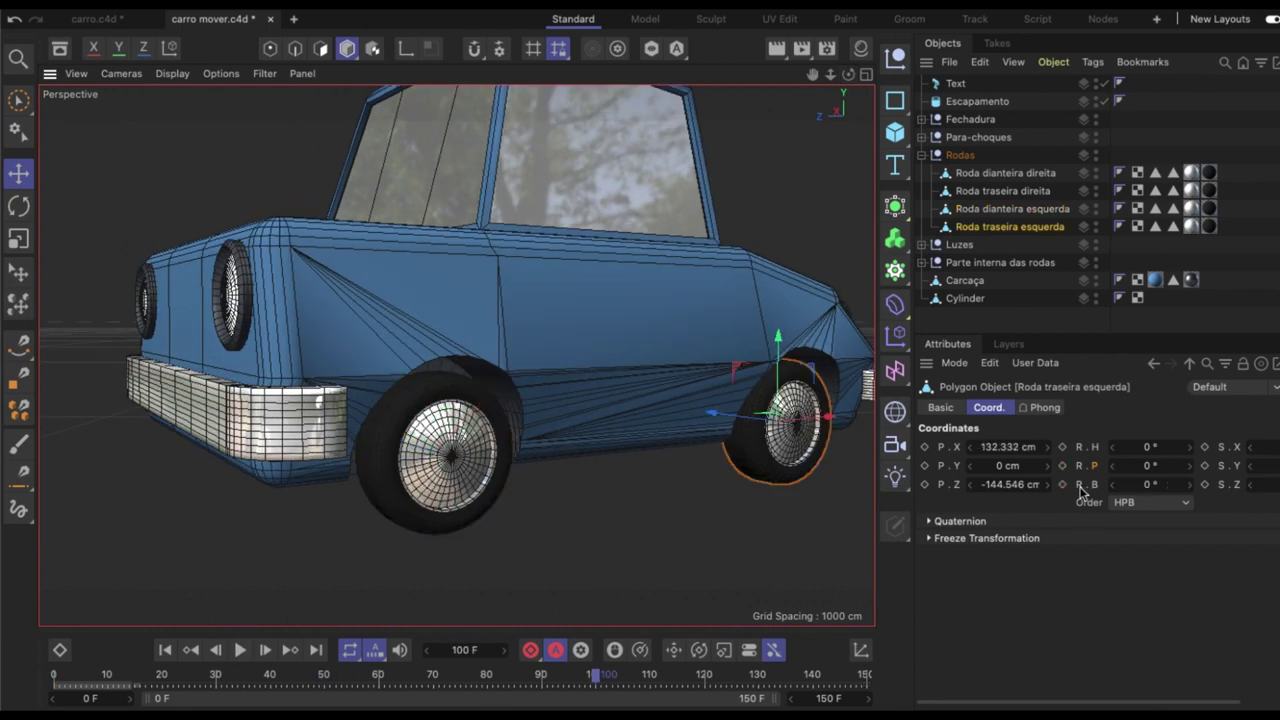
- Key the rear-left wheel's bank rotation to -2000° at frame 150 and play to check the spin
{"action": "key", "text": "shift+f"}
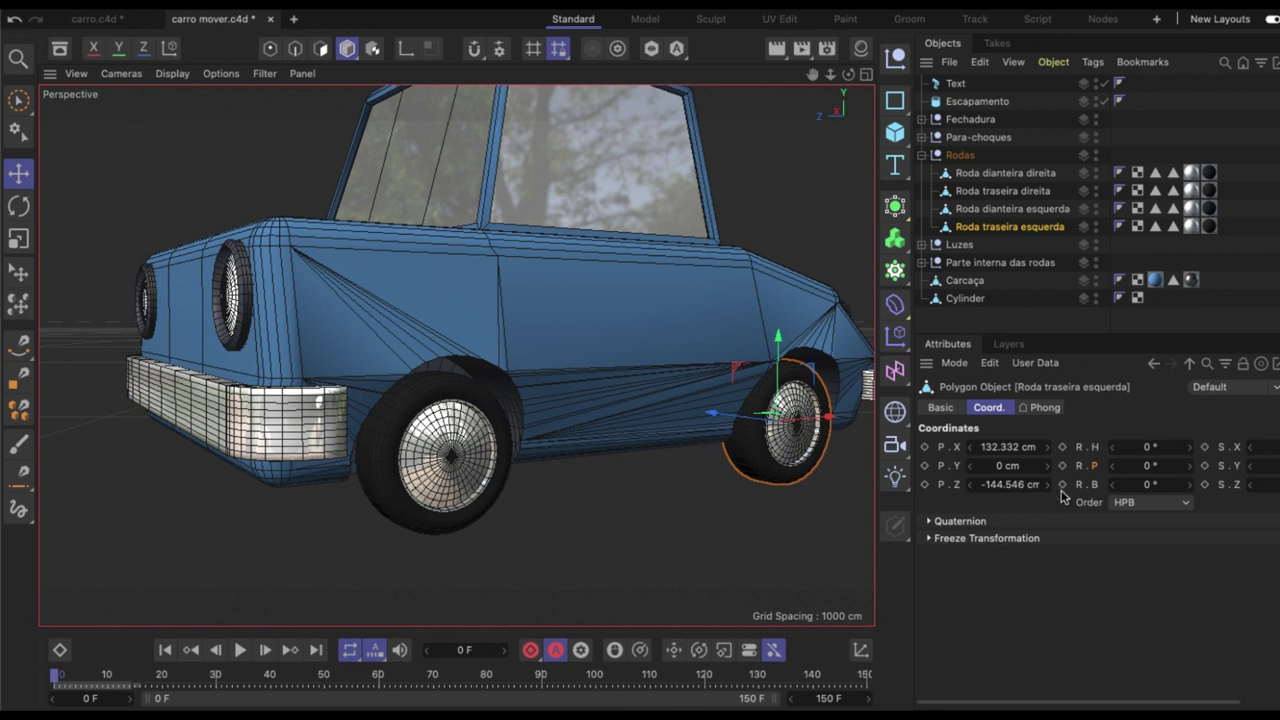
{"action": "key", "text": "shift+g"}
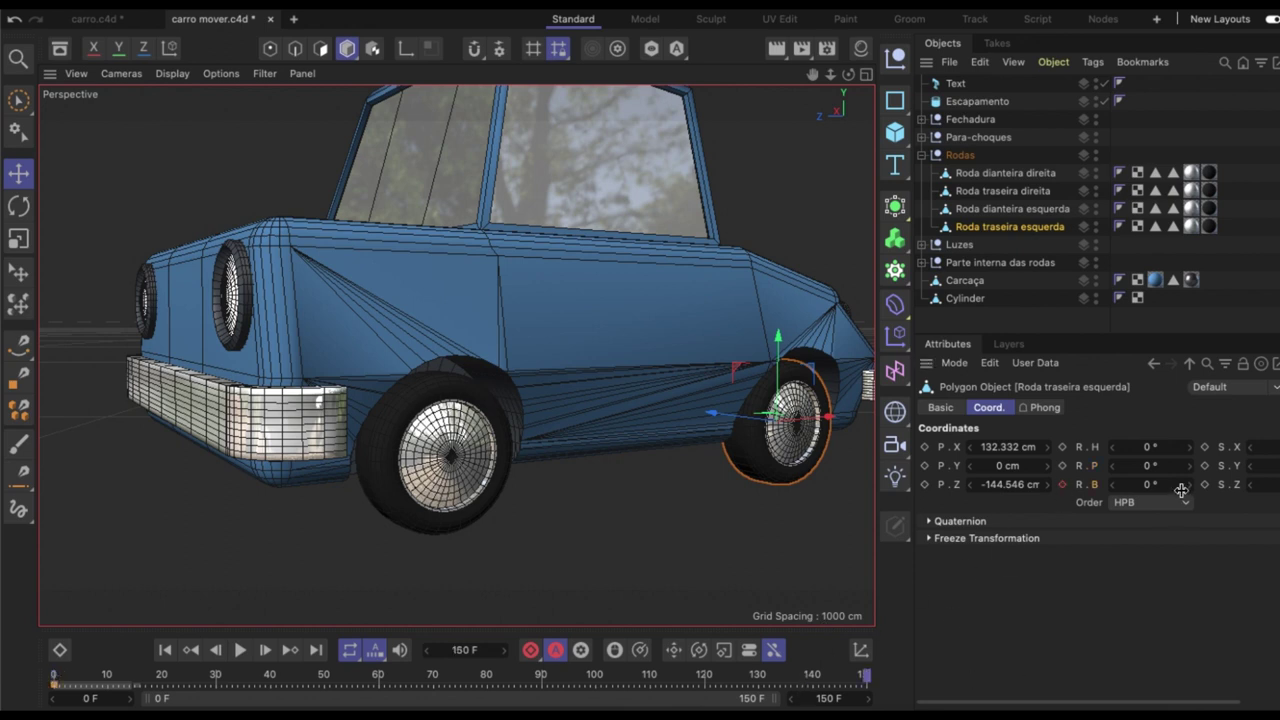
{"action": "left_click", "coordinate": [1176, 486]}
{"action": "type", "text": "-2000"}
{"action": "key", "text": "Return"}
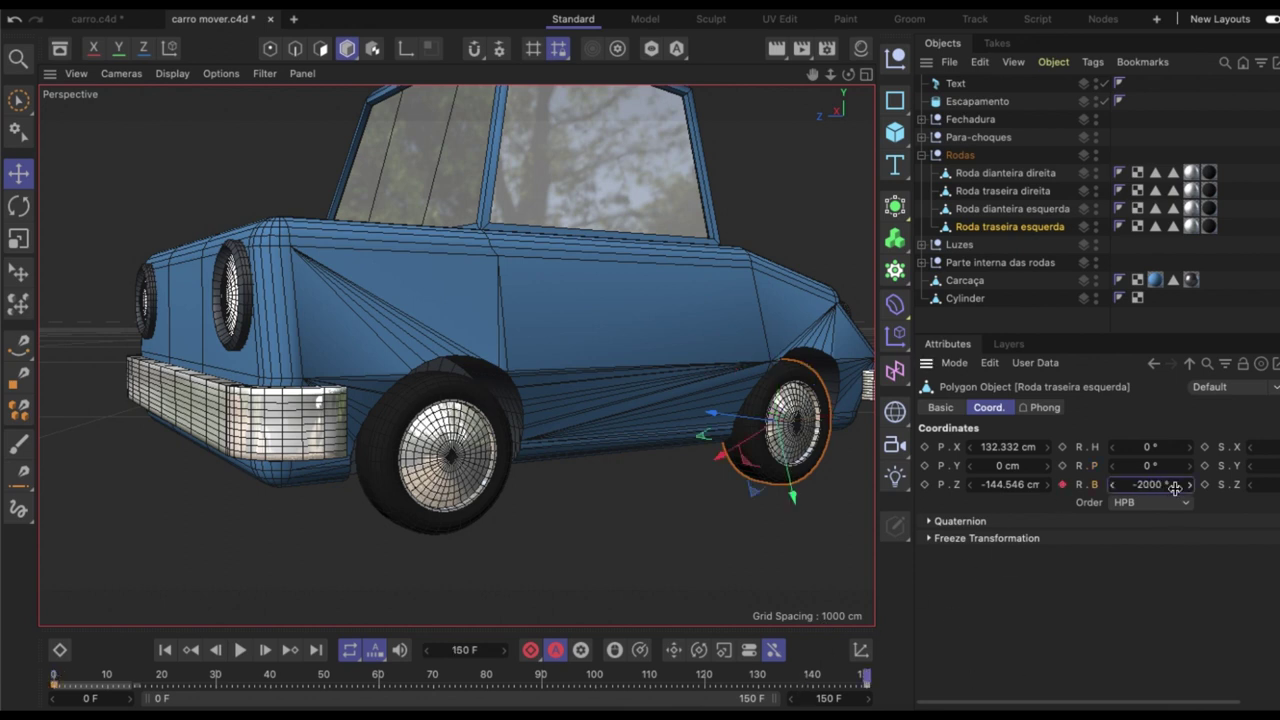
{"action": "left_click_drag", "start_coordinate": [358, 690], "coordinate": [54, 688]}
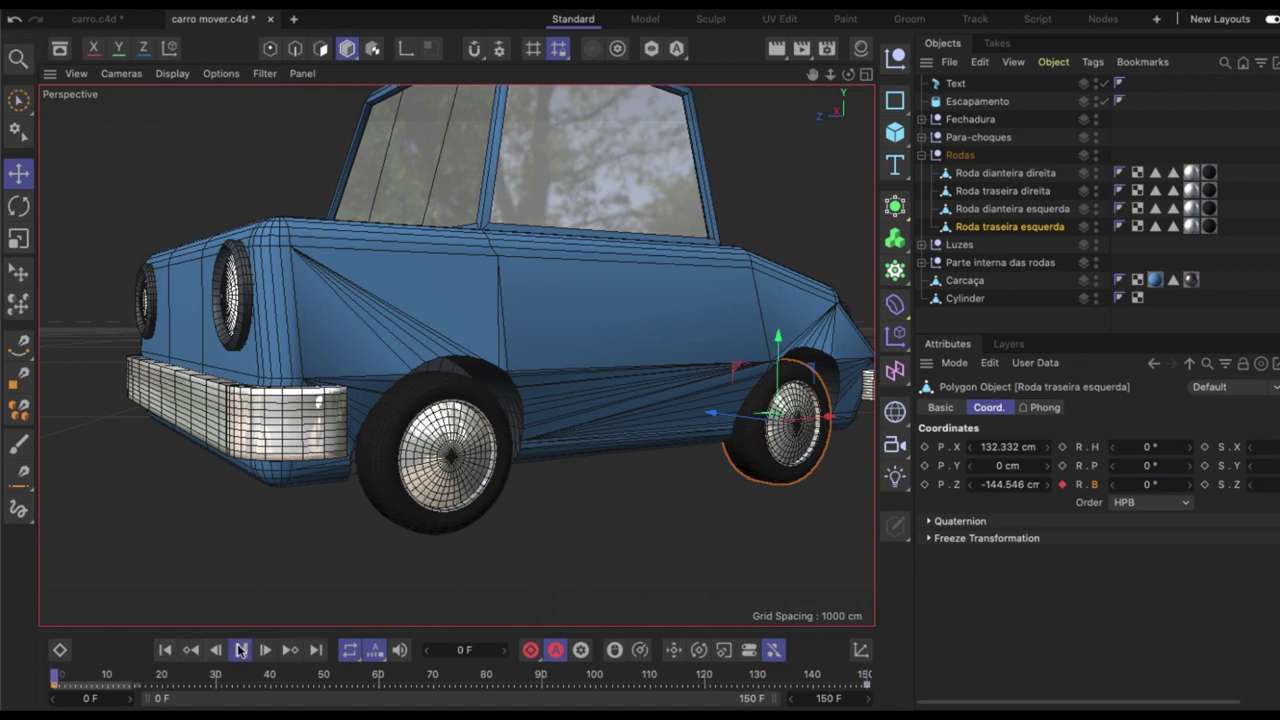
{"action": "left_click", "coordinate": [241, 651]}
{"action": "left_click", "coordinate": [241, 651]}
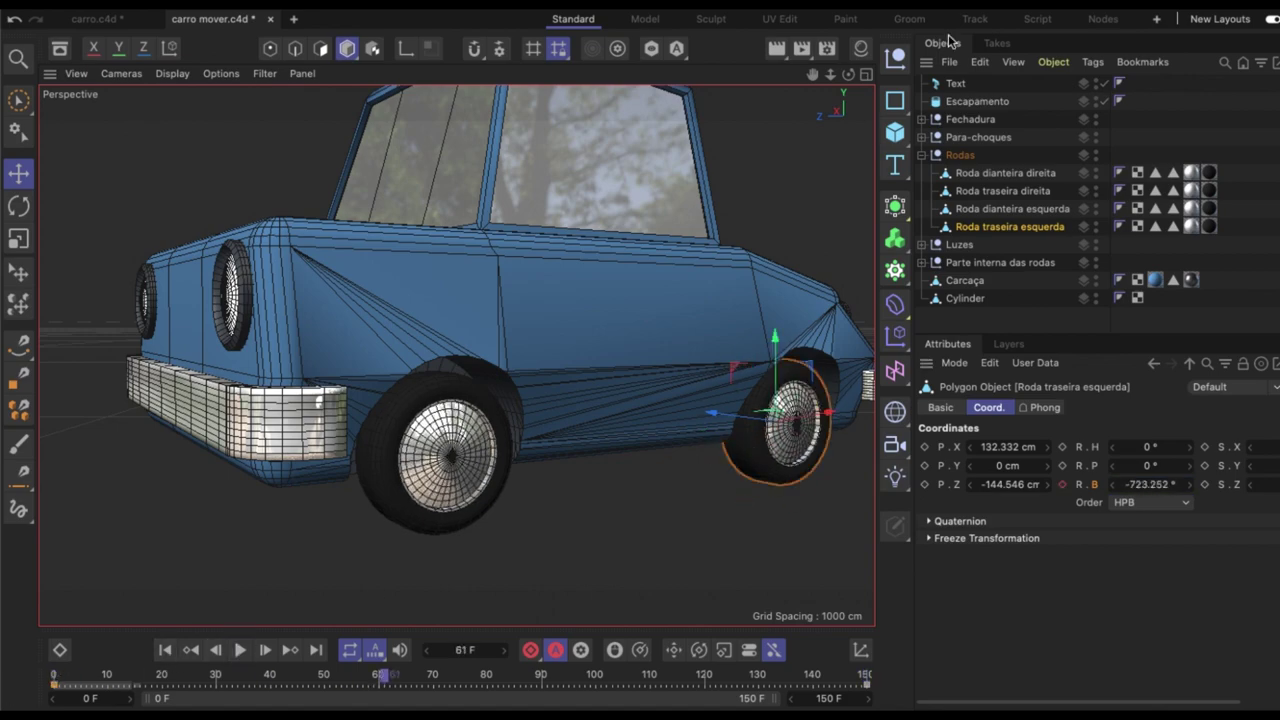
- Key the front-right wheel Roda dianteira direita to -2000° bank at frame 150, then select the rear-right wheel
{"action": "mouse_move", "coordinate": [848, 75]}
{"action": "left_mouse_down"}
{"action": "mouse_move", "coordinate": [860, 60]}
{"action": "mouse_move", "coordinate": [801, 73]}
{"action": "mouse_move", "coordinate": [760, 129]}
{"action": "left_mouse_up"}
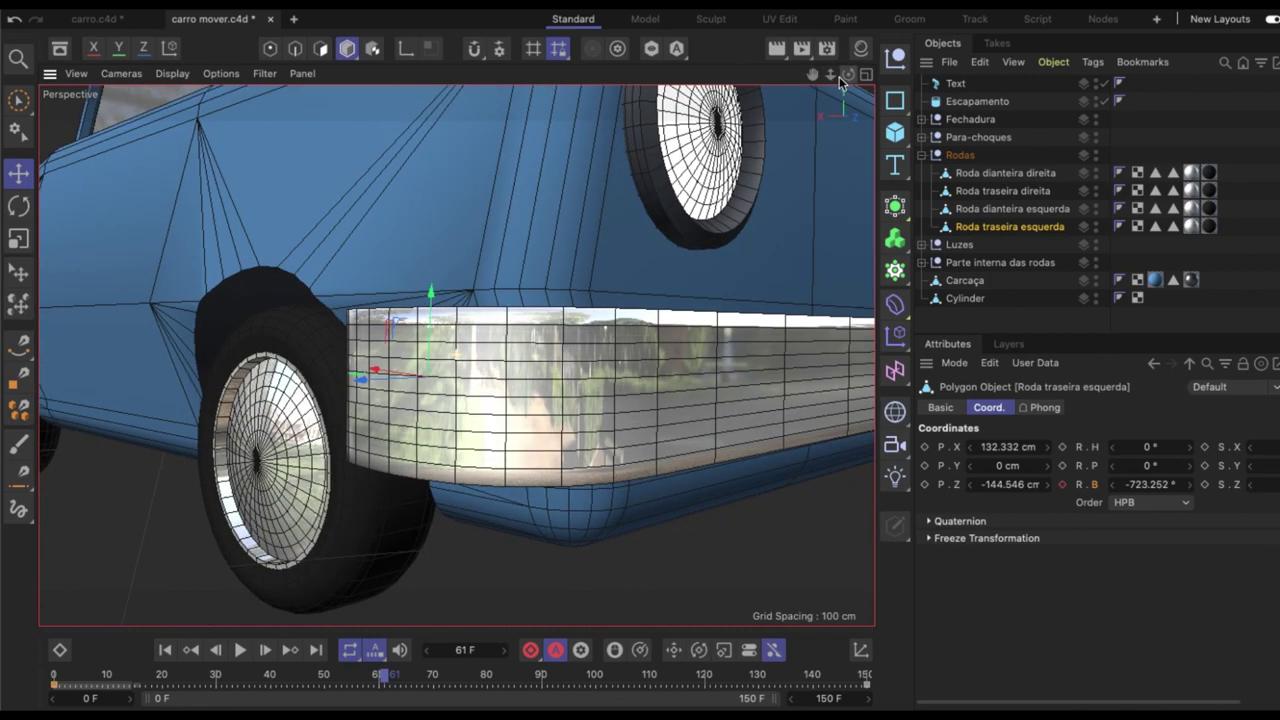
{"action": "left_click_drag", "start_coordinate": [430, 470], "coordinate": [578, 456], "text": "alt"}
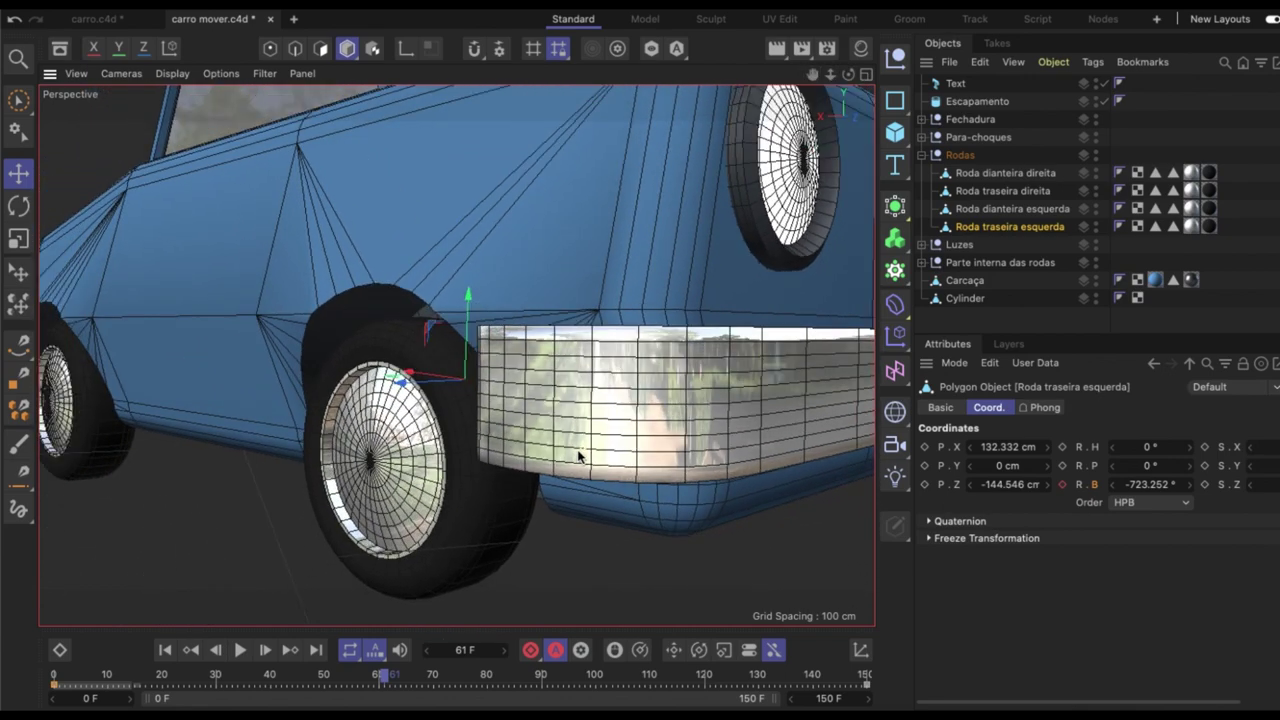
{"action": "left_click", "coordinate": [452, 529]}
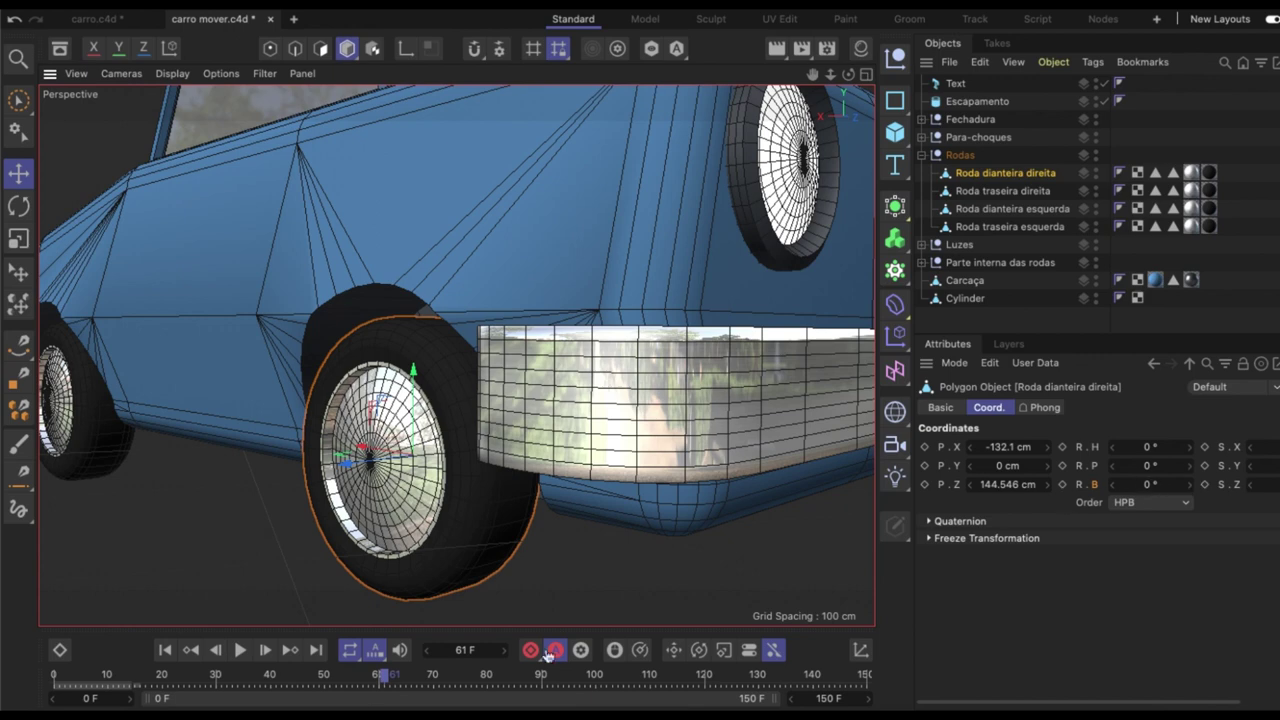
{"action": "left_click_drag", "start_coordinate": [92, 676], "coordinate": [2, 670]}
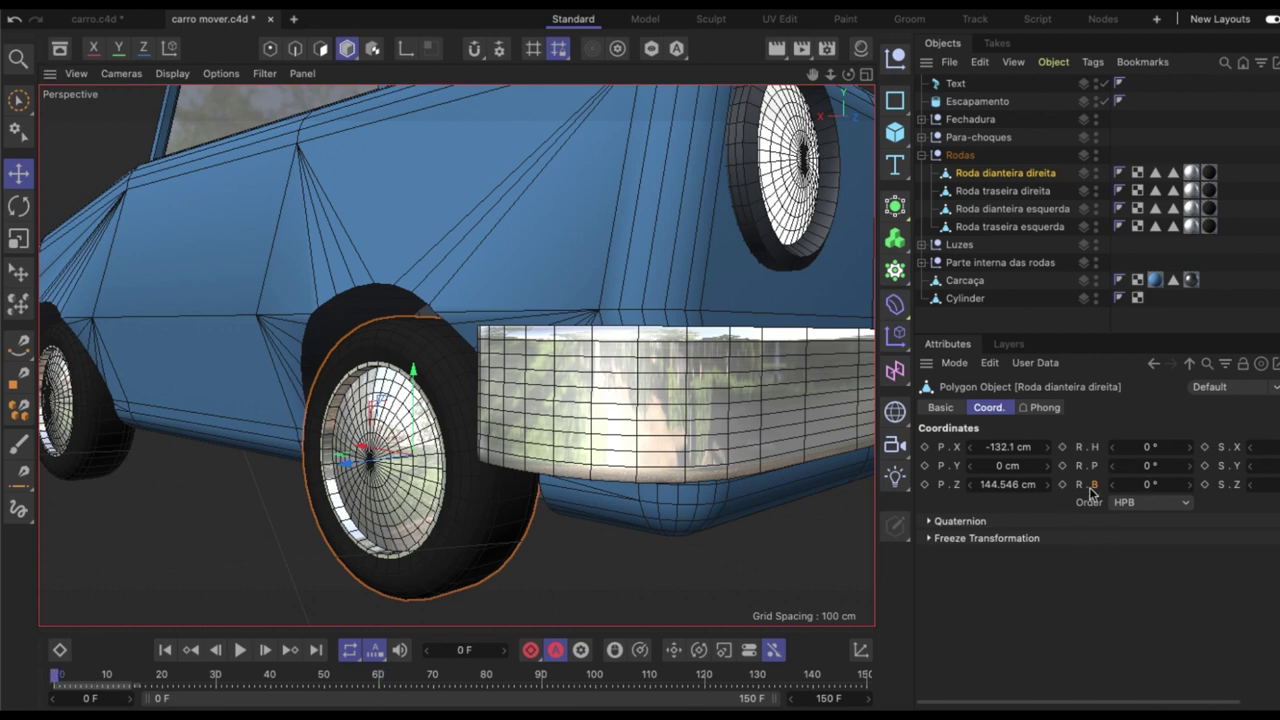
{"action": "left_click_drag", "start_coordinate": [790, 674], "coordinate": [980, 688]}
{"action": "left_click", "coordinate": [1151, 485]}
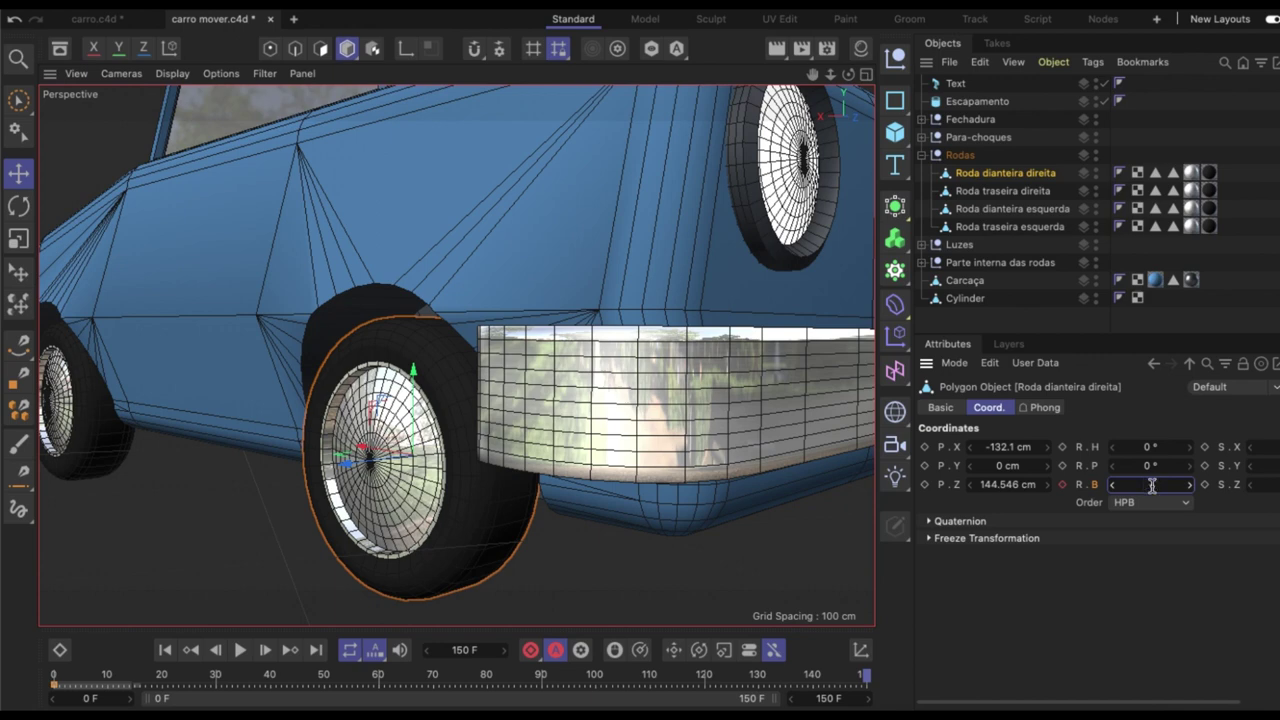
{"action": "type", "text": "-2000"}
{"action": "key", "text": "Return"}
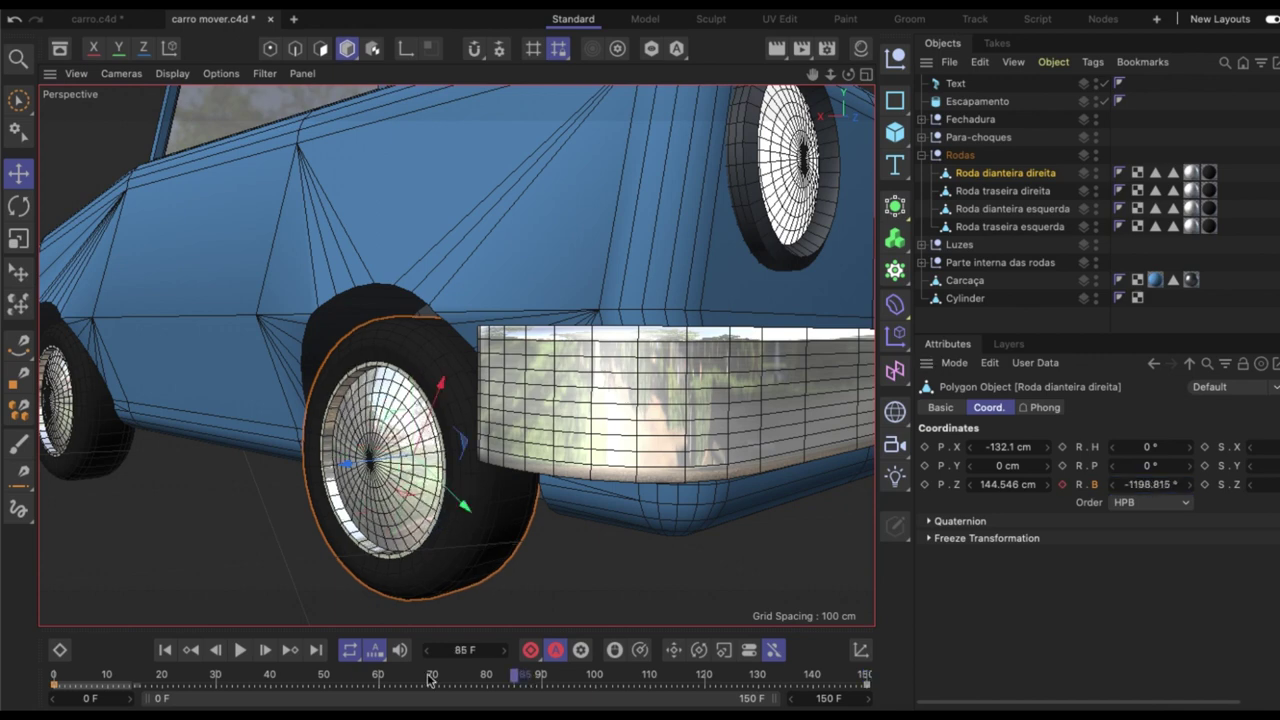
{"action": "left_click", "coordinate": [93, 455]}
{"action": "left_click_drag", "start_coordinate": [78, 680], "coordinate": [27, 675]}
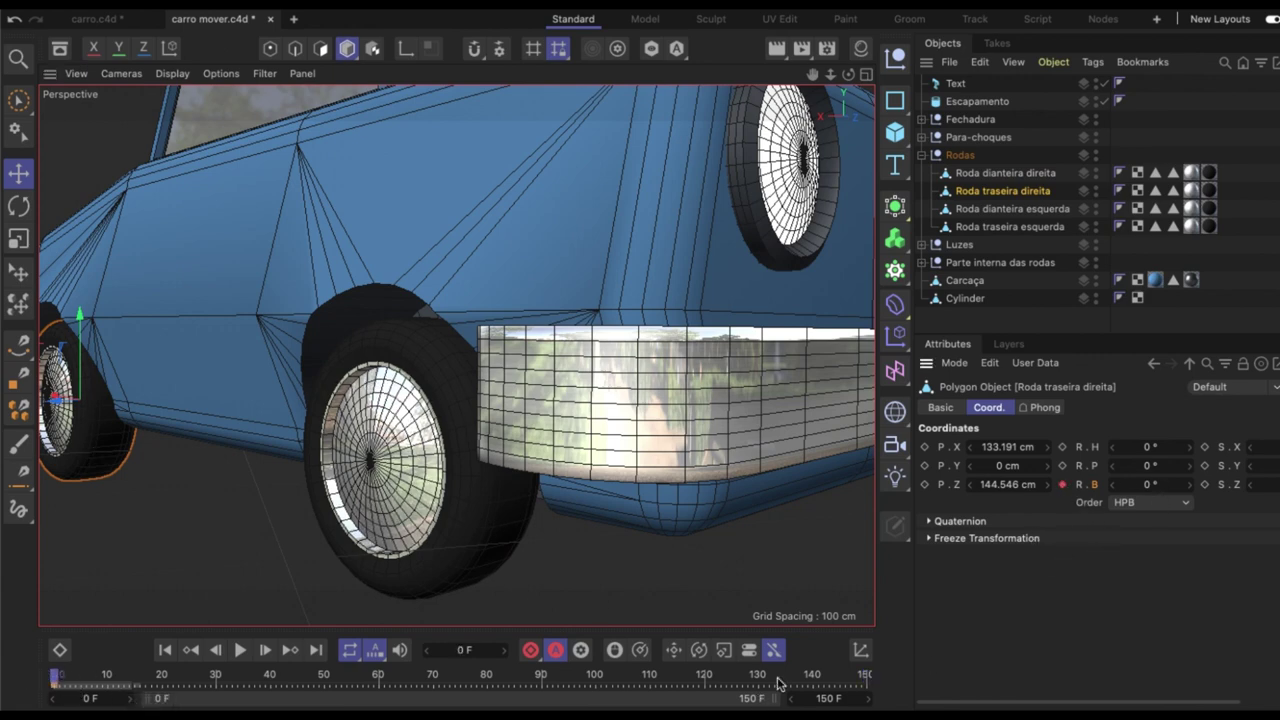
- Jump to frame 150 and play the wheel animation, orbiting and zooming around the car
{"action": "left_click_drag", "start_coordinate": [778, 683], "coordinate": [1034, 667]}
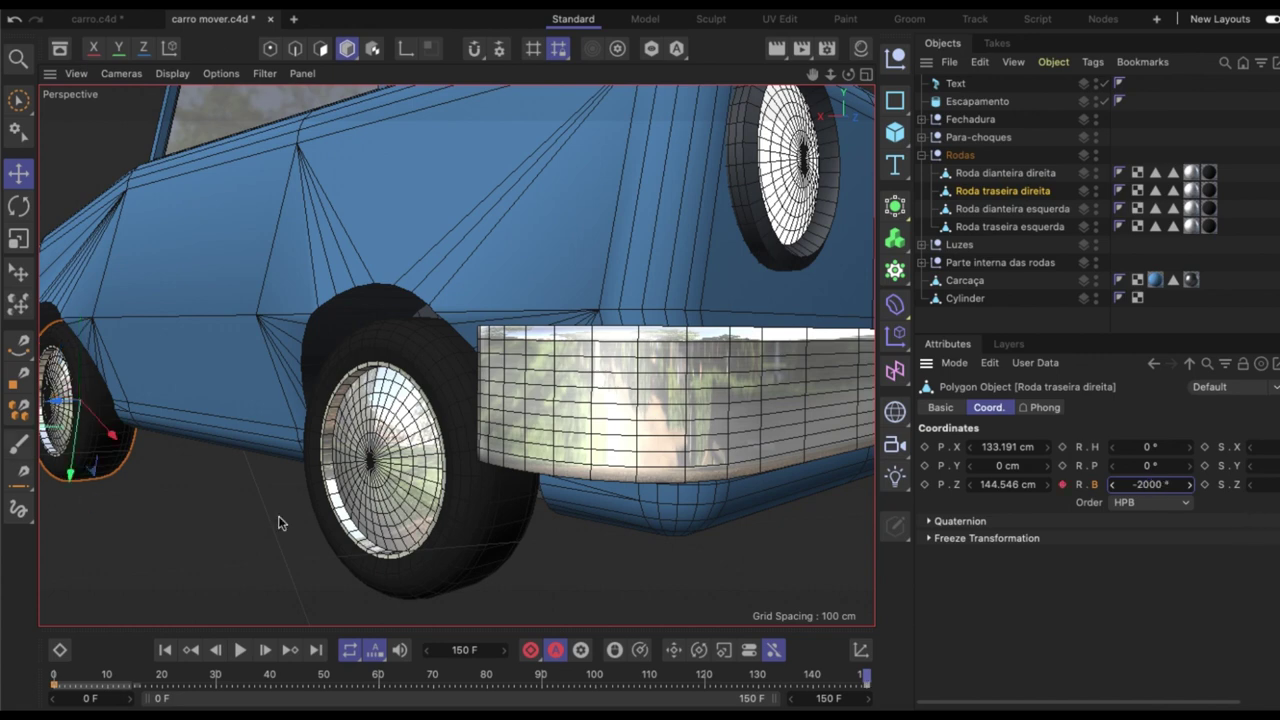
{"action": "key", "text": "F8"}
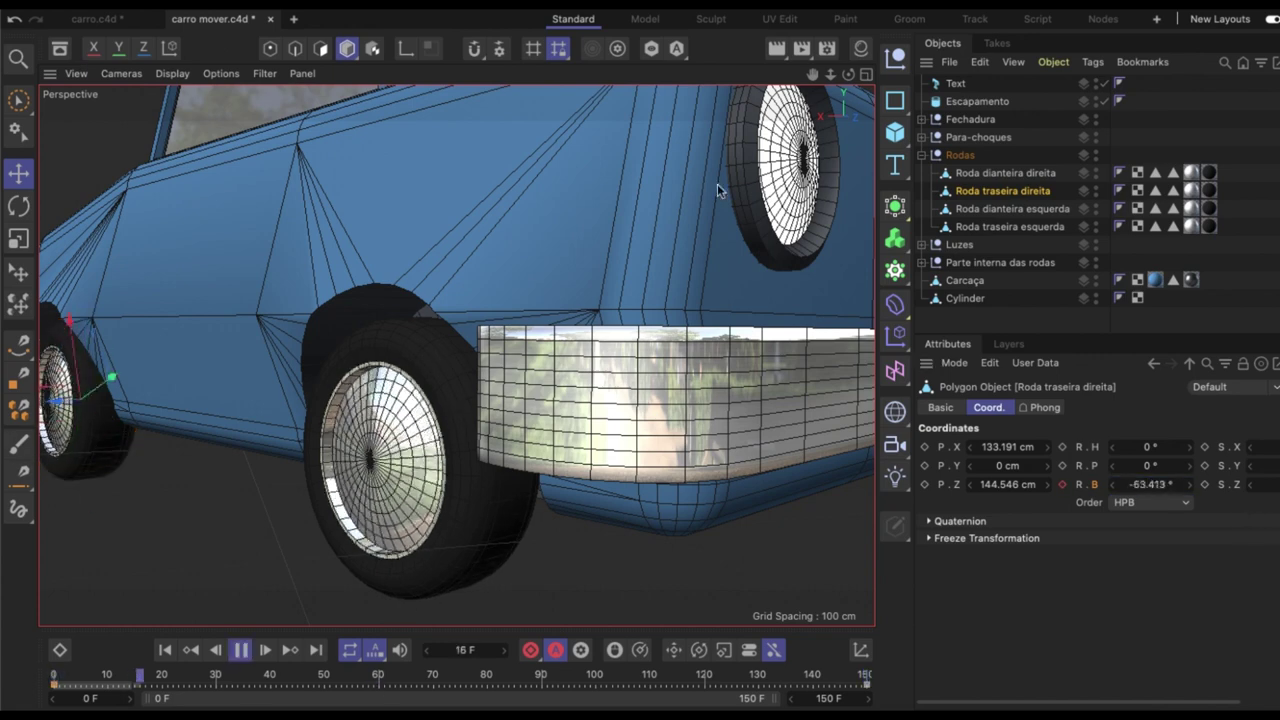
{"action": "mouse_move", "coordinate": [717, 189]}
{"action": "left_mouse_down", "text": "alt"}
{"action": "mouse_move", "coordinate": [618, 427]}
{"action": "mouse_move", "coordinate": [456, 354]}
{"action": "left_mouse_up", "text": "alt"}
{"action": "scroll", "coordinate": [618, 427], "scroll_direction": "down", "scroll_amount": 2}
{"action": "scroll", "coordinate": [806, 194], "scroll_direction": "up", "scroll_amount": 3}
{"action": "scroll", "coordinate": [677, 346], "scroll_direction": "down", "scroll_amount": 3}
{"action": "scroll", "coordinate": [689, 329], "scroll_direction": "down", "scroll_amount": 3}
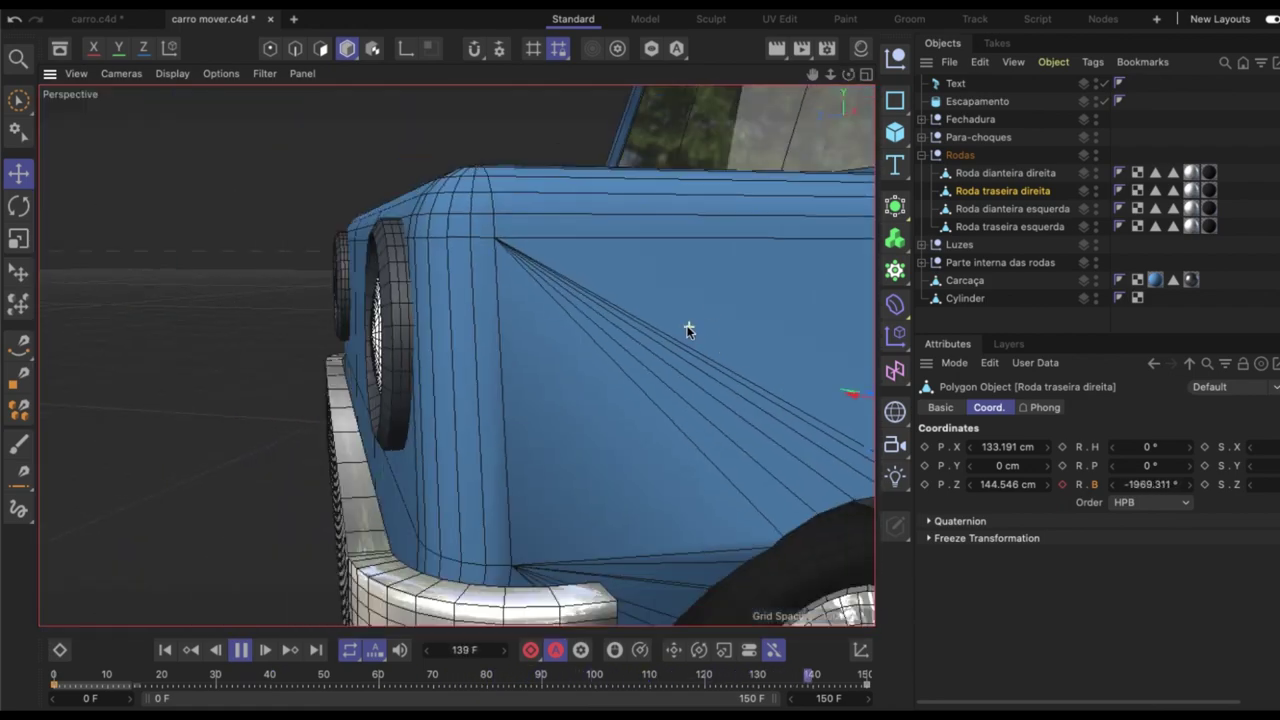
{"action": "scroll", "coordinate": [688, 325], "scroll_direction": "down", "scroll_amount": 3}
{"action": "scroll", "coordinate": [688, 325], "scroll_direction": "down", "scroll_amount": 3}
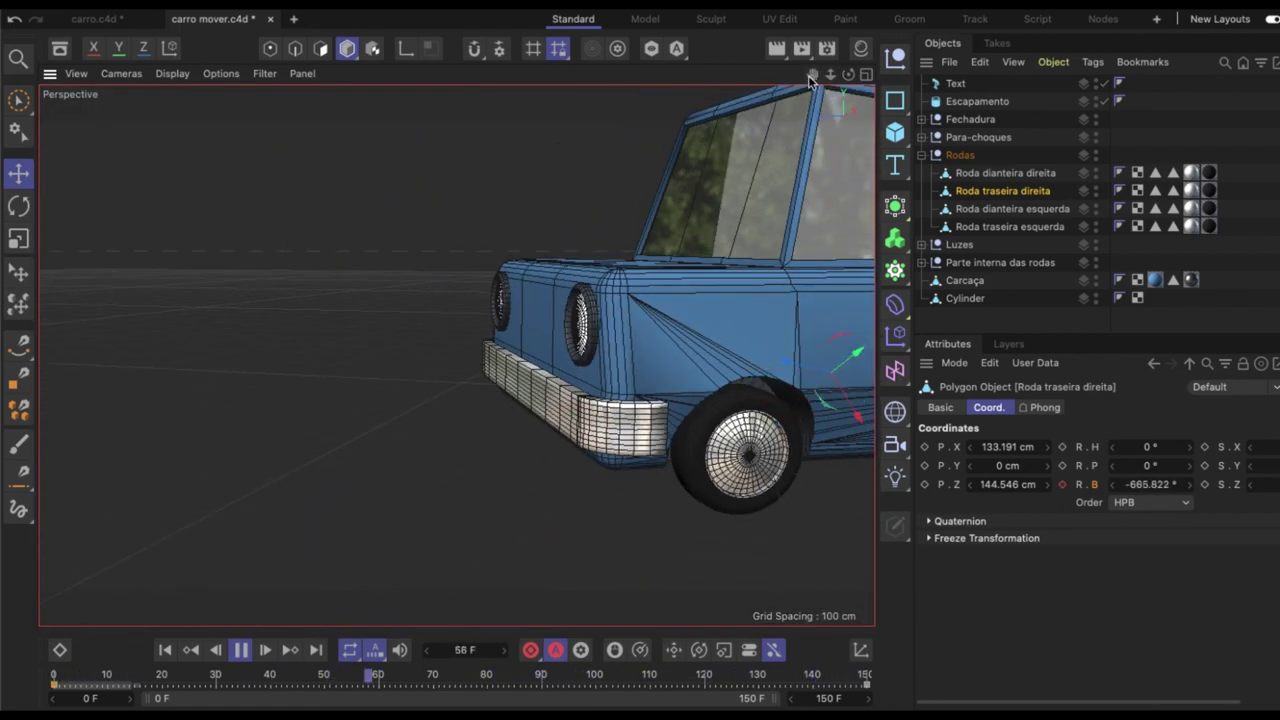
- Orbit from the car's side round to its front, stopping playback at frame 0
{"action": "left_click_drag", "start_coordinate": [808, 75], "coordinate": [456, 354], "text": "alt"}
{"action": "scroll", "coordinate": [456, 354], "scroll_direction": "down", "scroll_amount": 3}
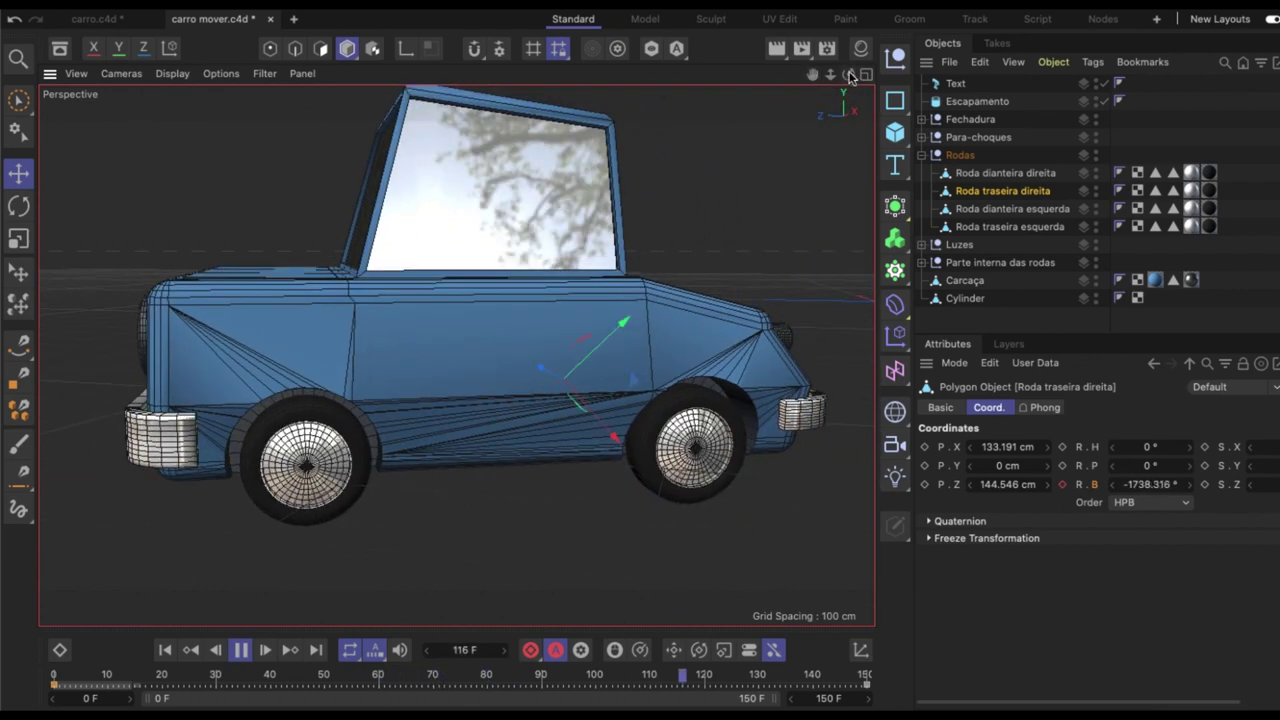
{"action": "mouse_move", "coordinate": [600, 300]}
{"action": "left_mouse_down", "text": "alt"}
{"action": "mouse_move", "coordinate": [709, 228]}
{"action": "mouse_move", "coordinate": [456, 354]}
{"action": "left_mouse_up", "text": "alt"}
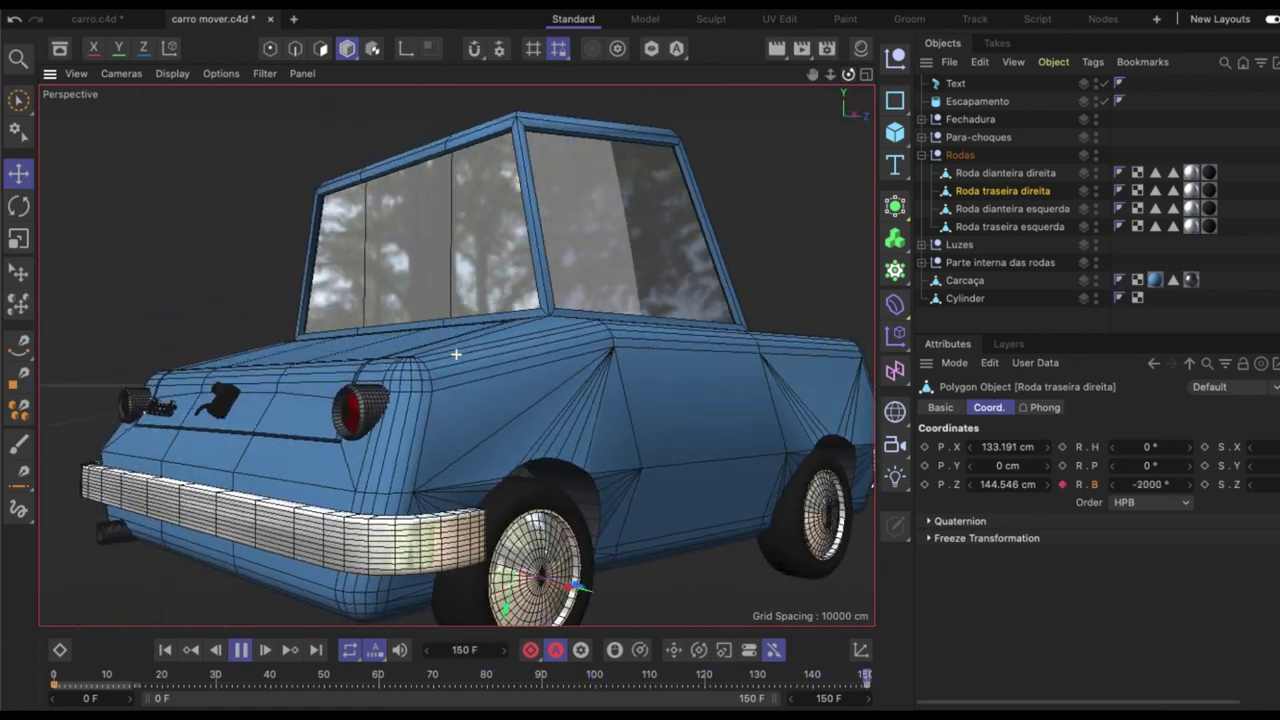
{"action": "left_click_drag", "start_coordinate": [455, 354], "coordinate": [456, 354], "text": "alt"}
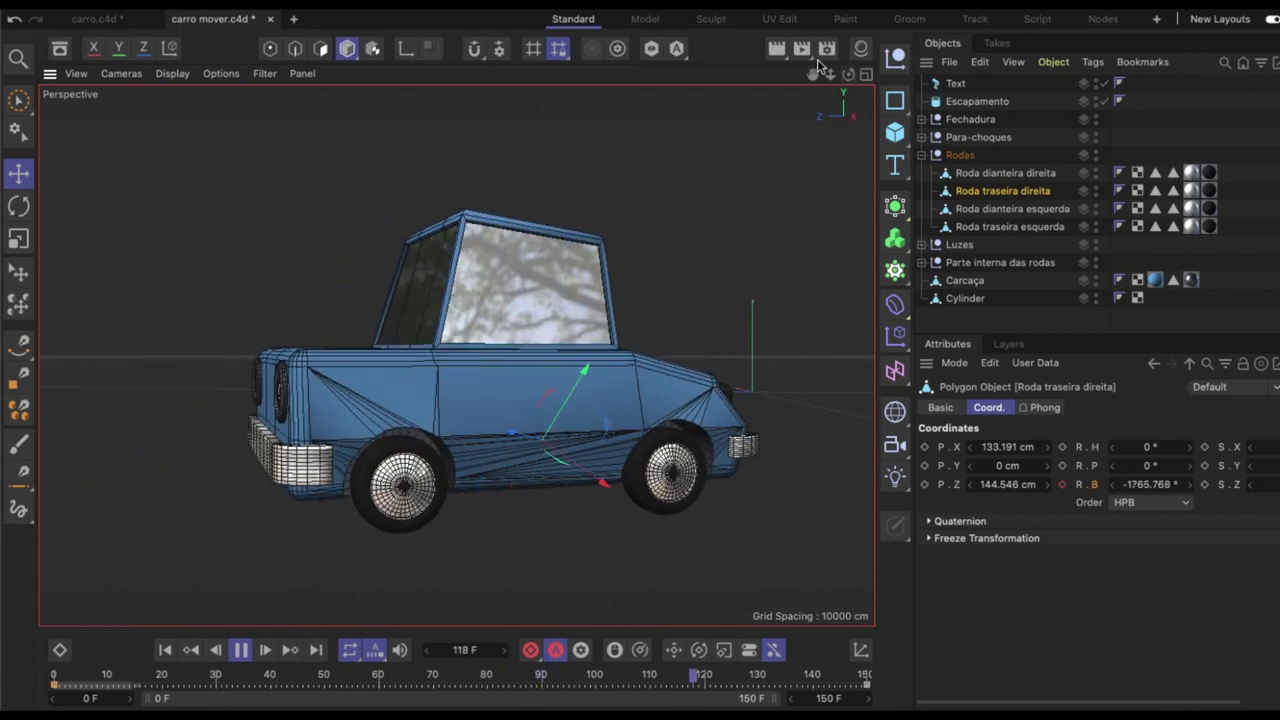
{"action": "left_click_drag", "start_coordinate": [186, 682], "coordinate": [3, 680]}
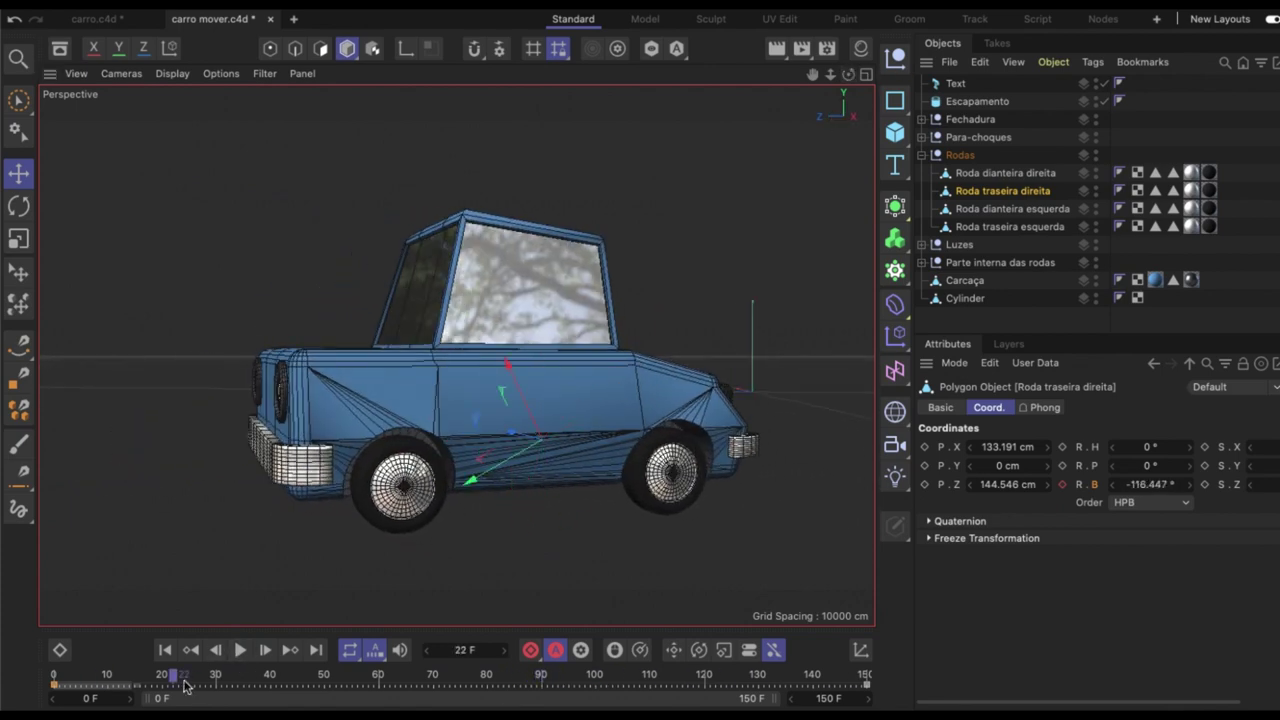
{"action": "mouse_move", "coordinate": [844, 90]}
{"action": "left_mouse_down", "text": "alt"}
{"action": "mouse_move", "coordinate": [864, 87]}
{"action": "mouse_move", "coordinate": [1065, 281]}
{"action": "left_mouse_up", "text": "alt"}
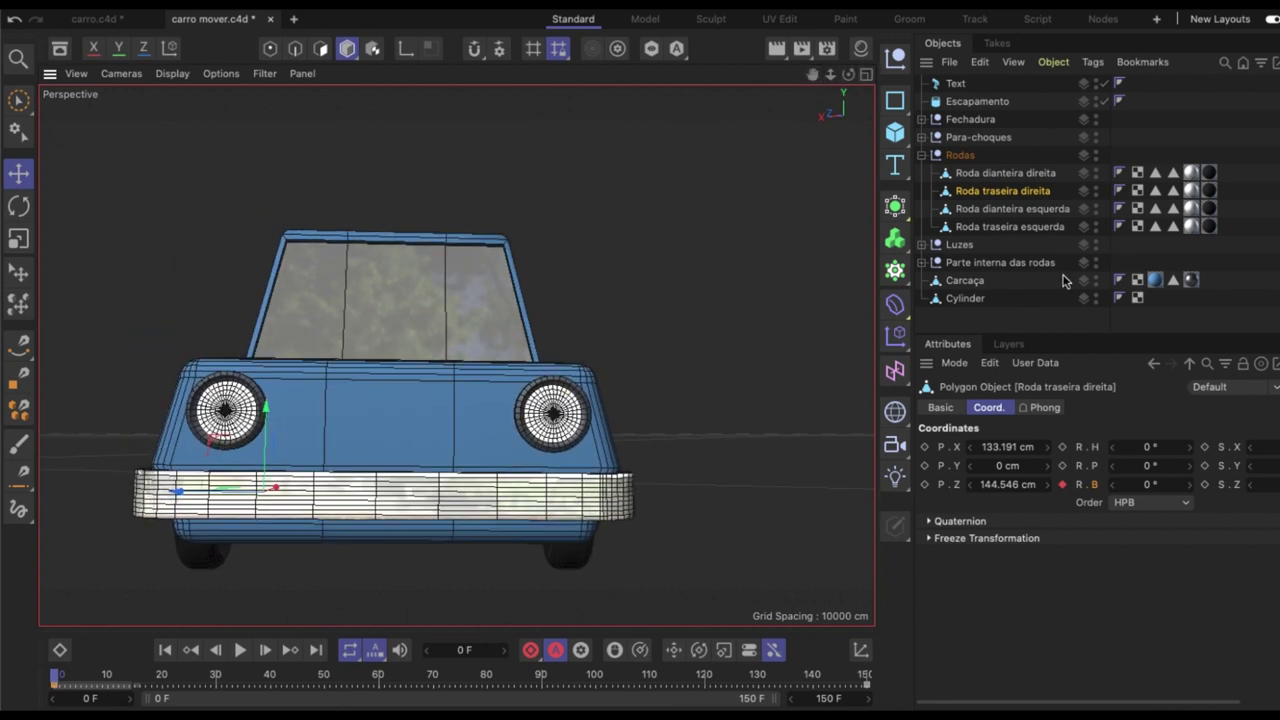
- Select Text through Parte interna das rodas and parent them under Carcaça
{"action": "left_click", "coordinate": [966, 281]}
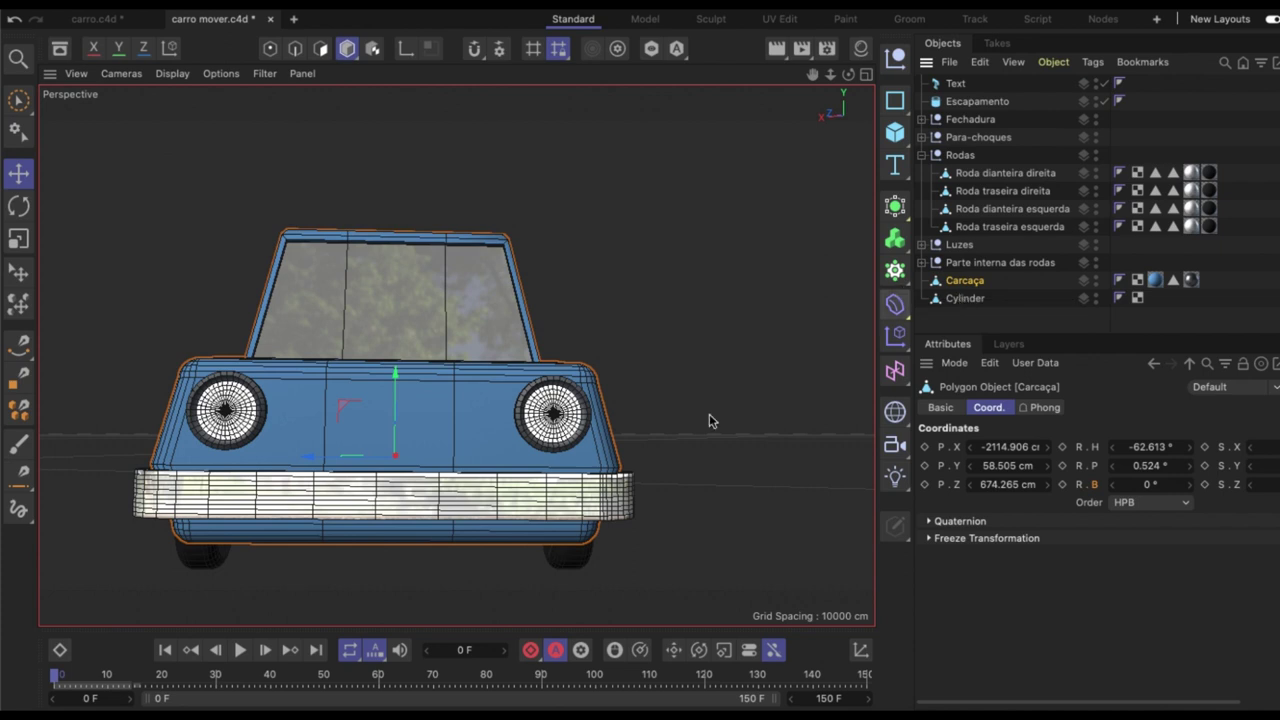
{"action": "left_click", "coordinate": [956, 84]}
{"action": "left_click", "coordinate": [993, 264], "text": "shift"}
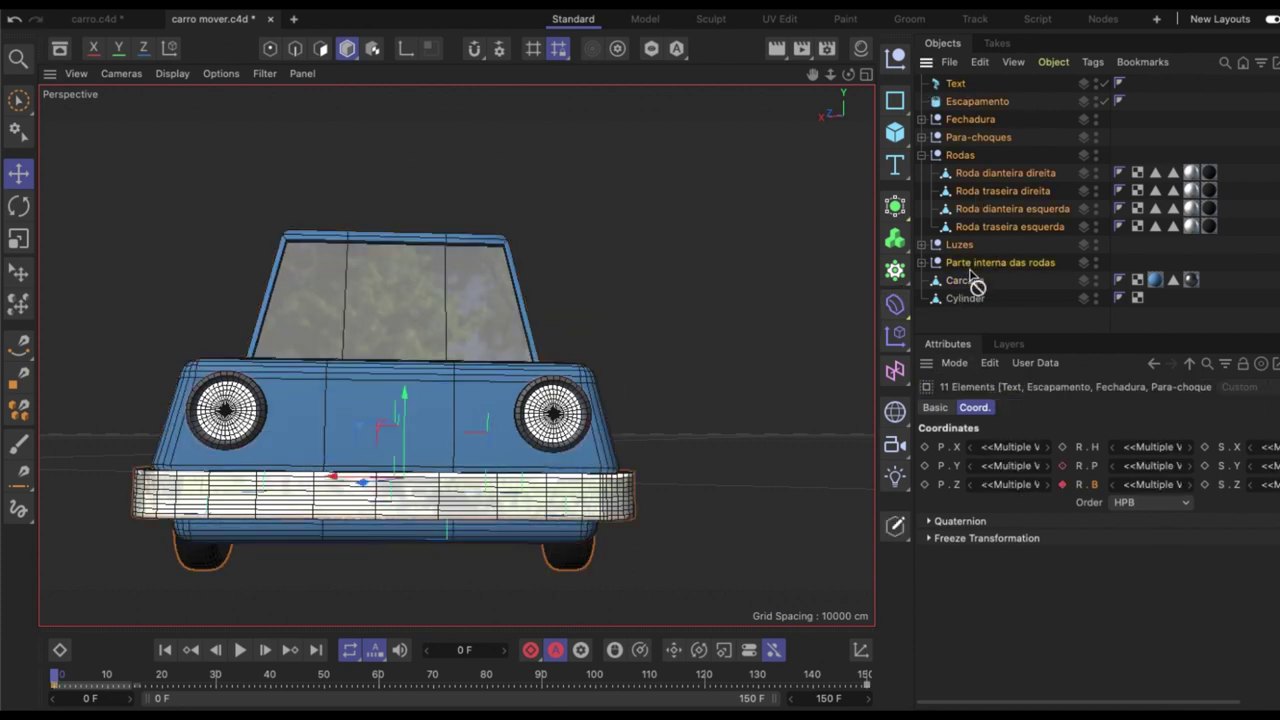
{"action": "left_click_drag", "start_coordinate": [975, 284], "coordinate": [969, 287]}
{"action": "left_click_drag", "start_coordinate": [399, 454], "coordinate": [427, 241]}
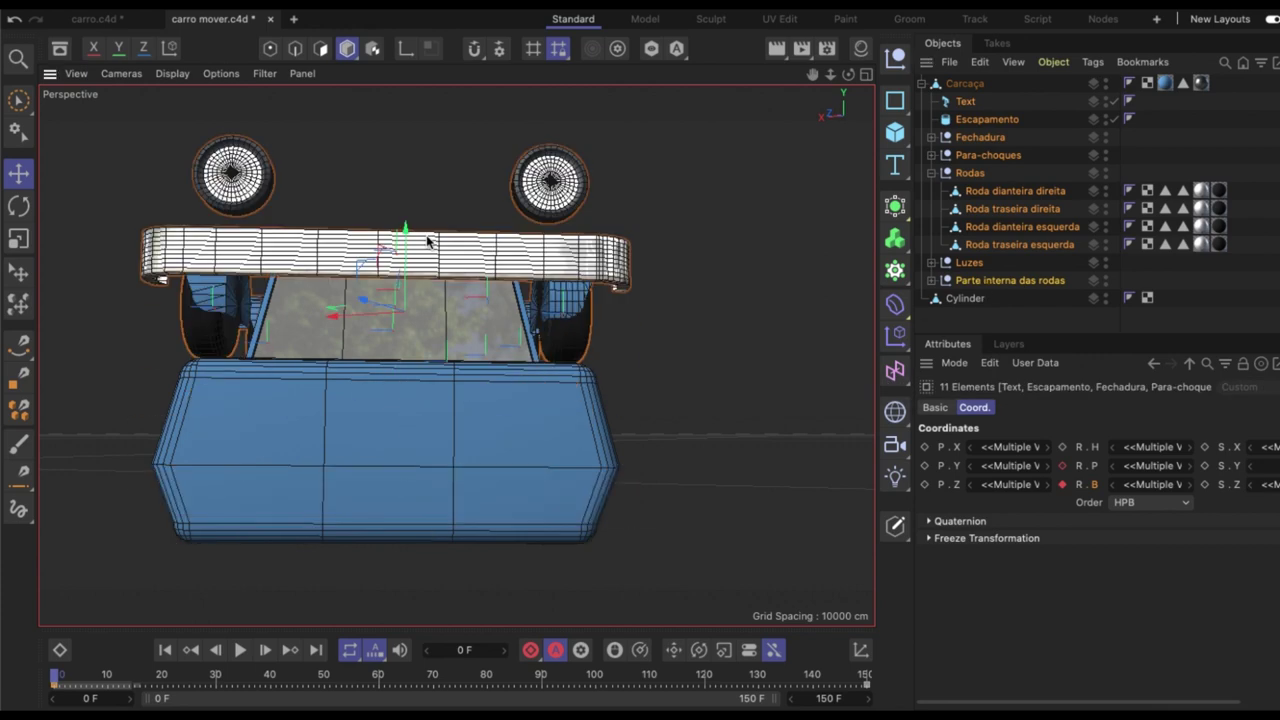
{"action": "key", "text": "ctrl+z"}
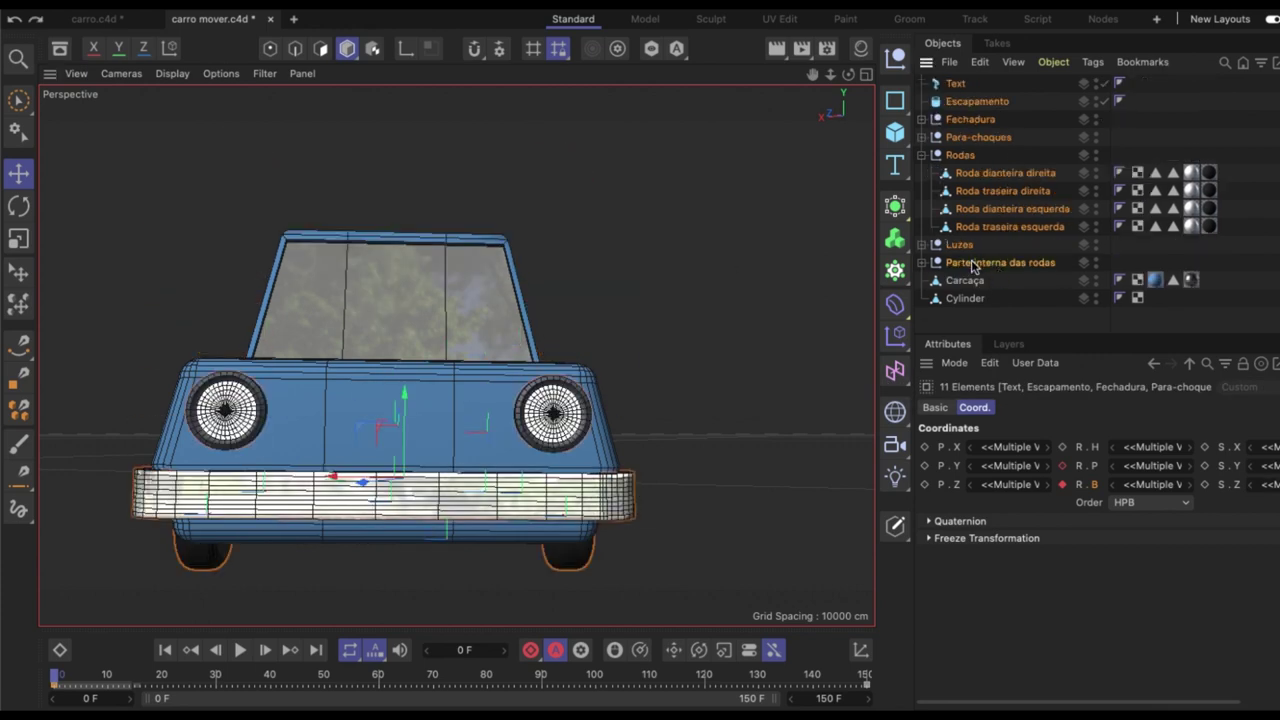
{"action": "left_click_drag", "start_coordinate": [972, 265], "coordinate": [965, 282]}
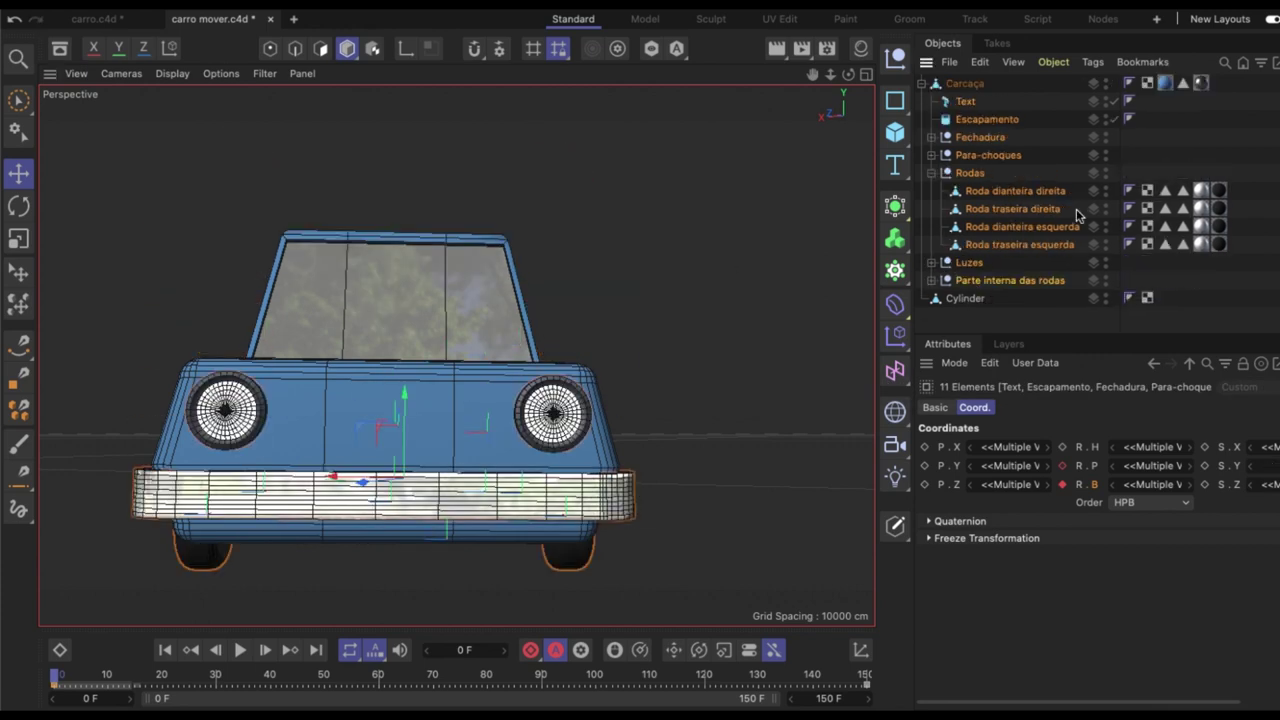
- Undo stray edits and move Text, Escapamento, Fechadura and Para-choques under Carcaça
{"action": "left_click", "coordinate": [965, 83]}
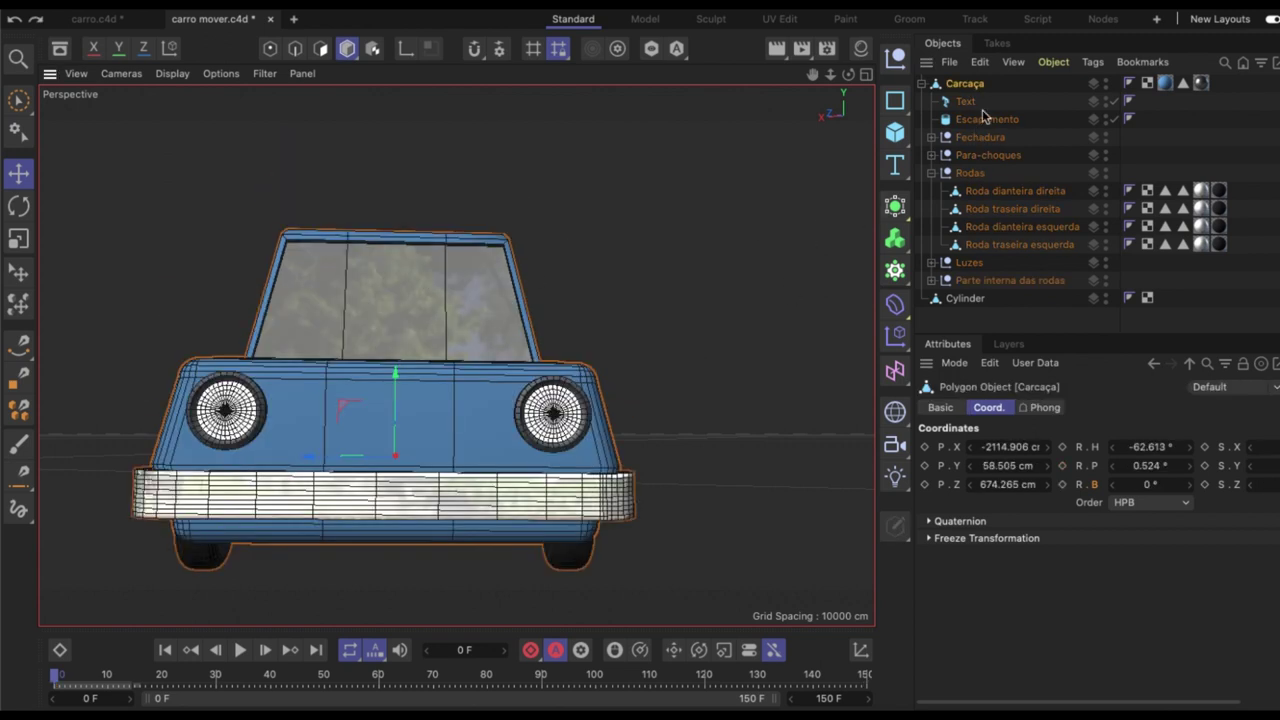
{"action": "left_click", "coordinate": [938, 150]}
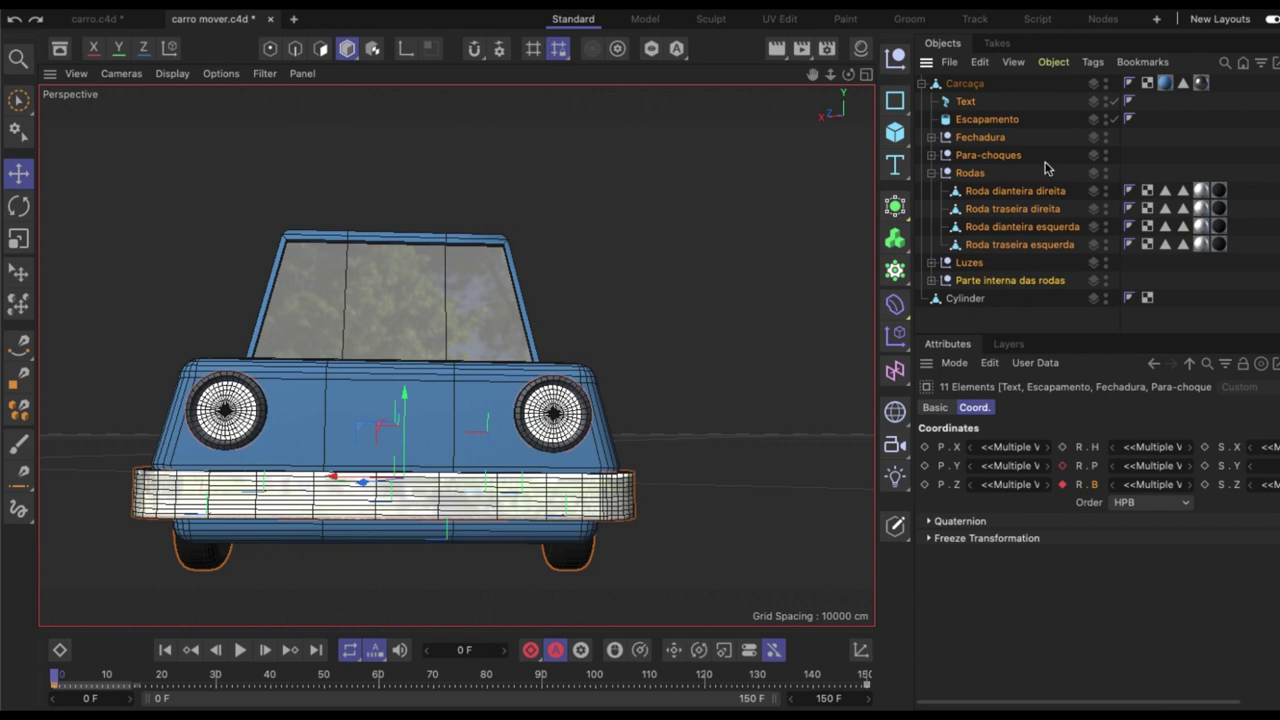
{"action": "left_click_drag", "start_coordinate": [421, 397], "coordinate": [420, 331]}
{"action": "key", "text": "ctrl+z"}
{"action": "left_click", "coordinate": [973, 299]}
{"action": "left_click", "coordinate": [960, 84]}
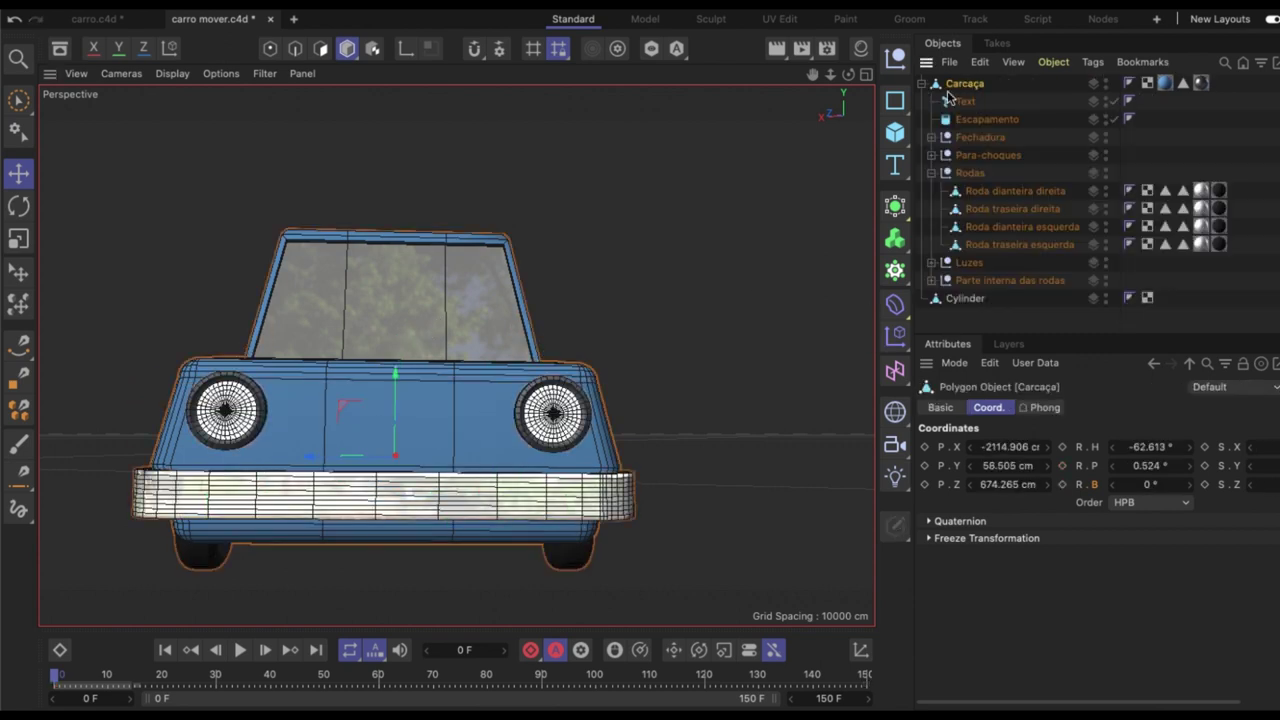
{"action": "left_click", "coordinate": [956, 300]}
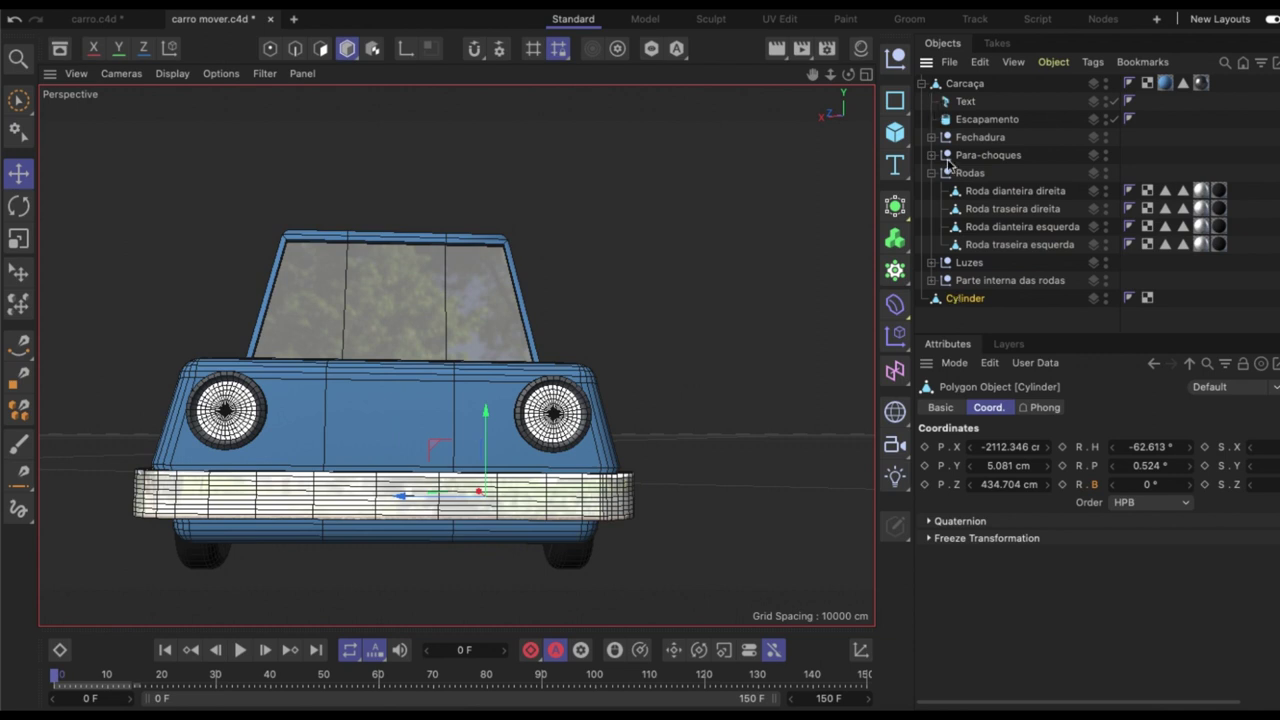
{"action": "key", "text": "ctrl+z"}
{"action": "key", "text": "ctrl+z"}
{"action": "key", "text": "ctrl+z"}
{"action": "key", "text": "ctrl+z"}
{"action": "left_click", "coordinate": [974, 274]}
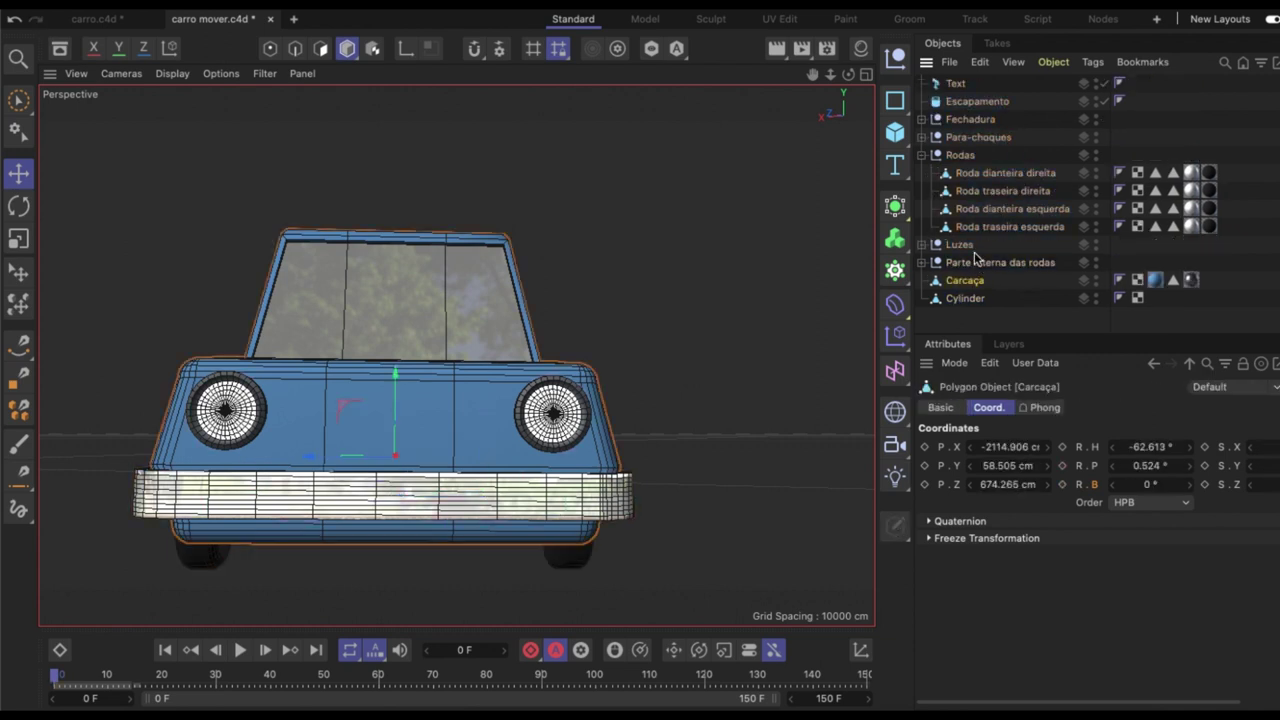
{"action": "left_click", "coordinate": [958, 86]}
{"action": "left_click_drag", "start_coordinate": [978, 142], "coordinate": [980, 284]}
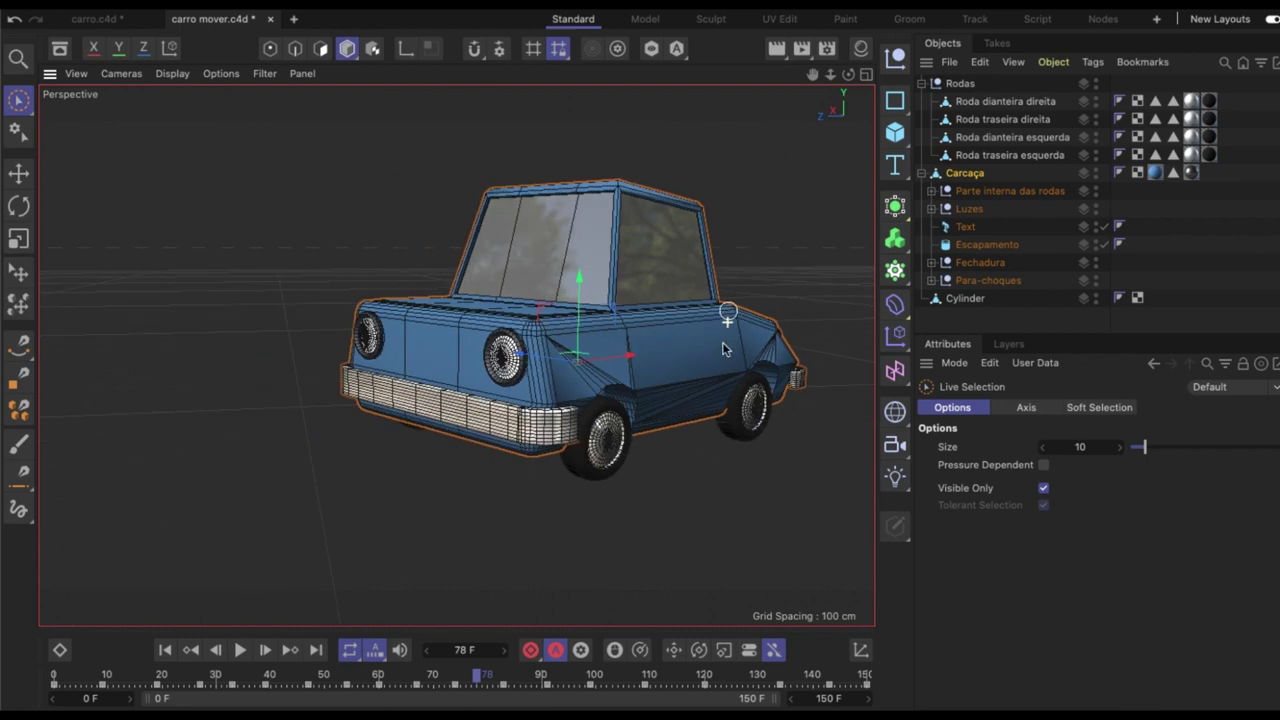
- Move Roda dianteira esquerda directly below Roda dianteira direita in the Rodas group
{"action": "left_click_drag", "start_coordinate": [850, 76], "coordinate": [769, 333]}
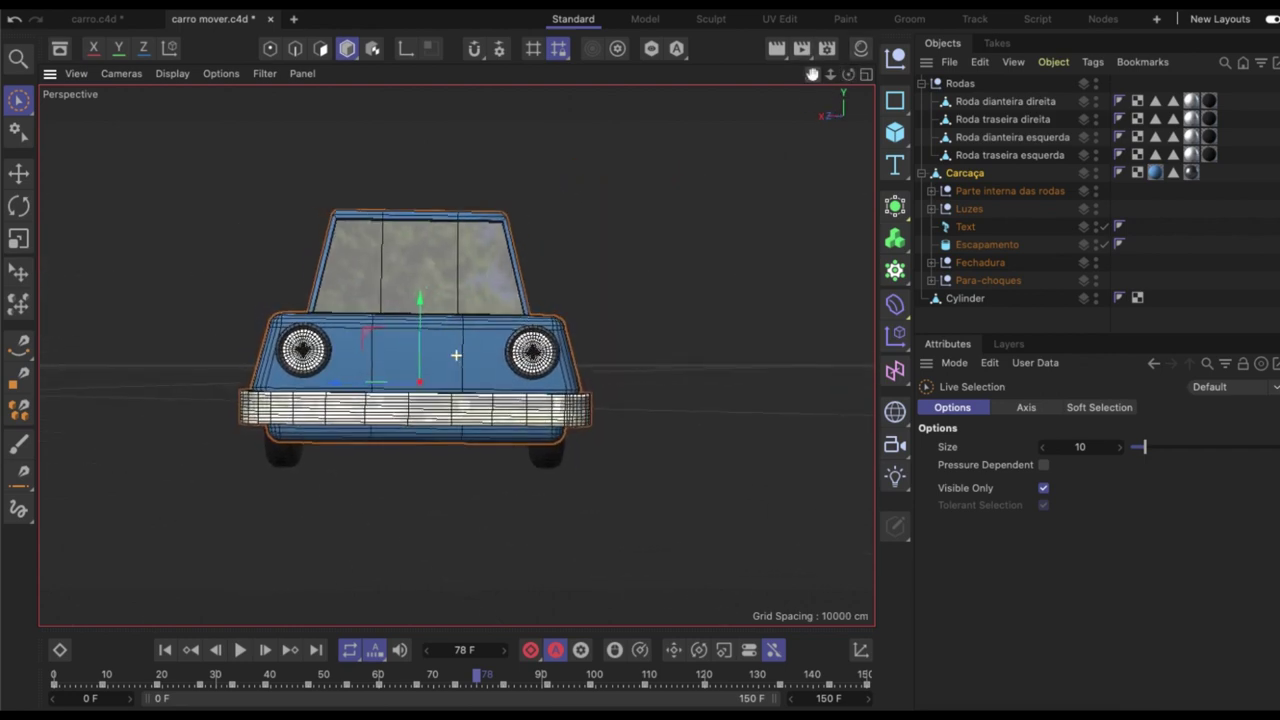
{"action": "left_click_drag", "start_coordinate": [257, 678], "coordinate": [3, 690]}
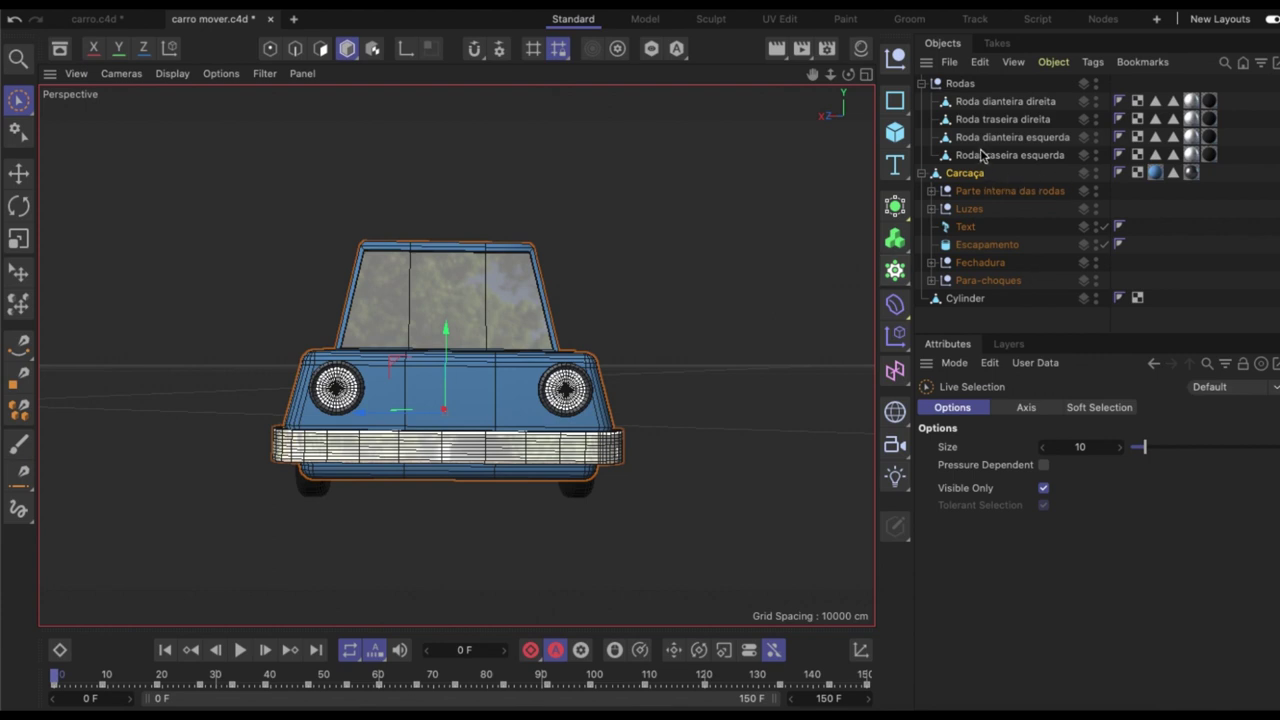
{"action": "left_click", "coordinate": [996, 102]}
{"action": "left_click", "coordinate": [991, 120]}
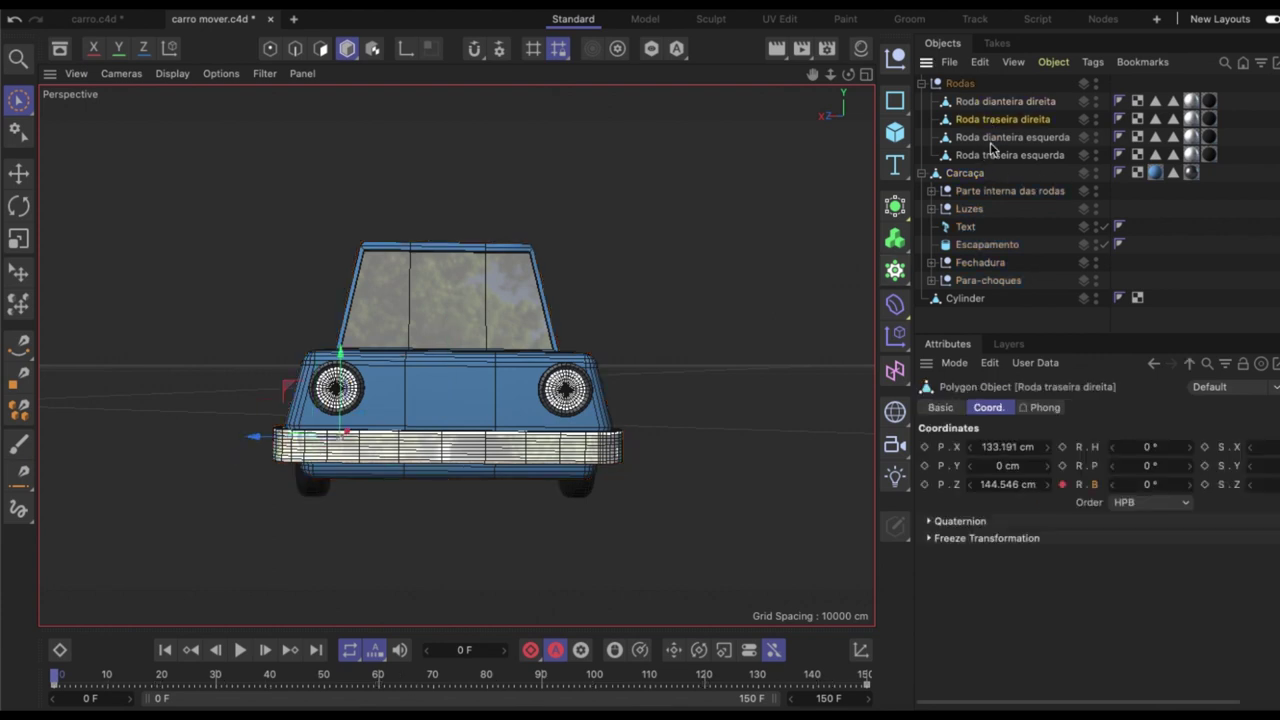
{"action": "left_click", "coordinate": [993, 155]}
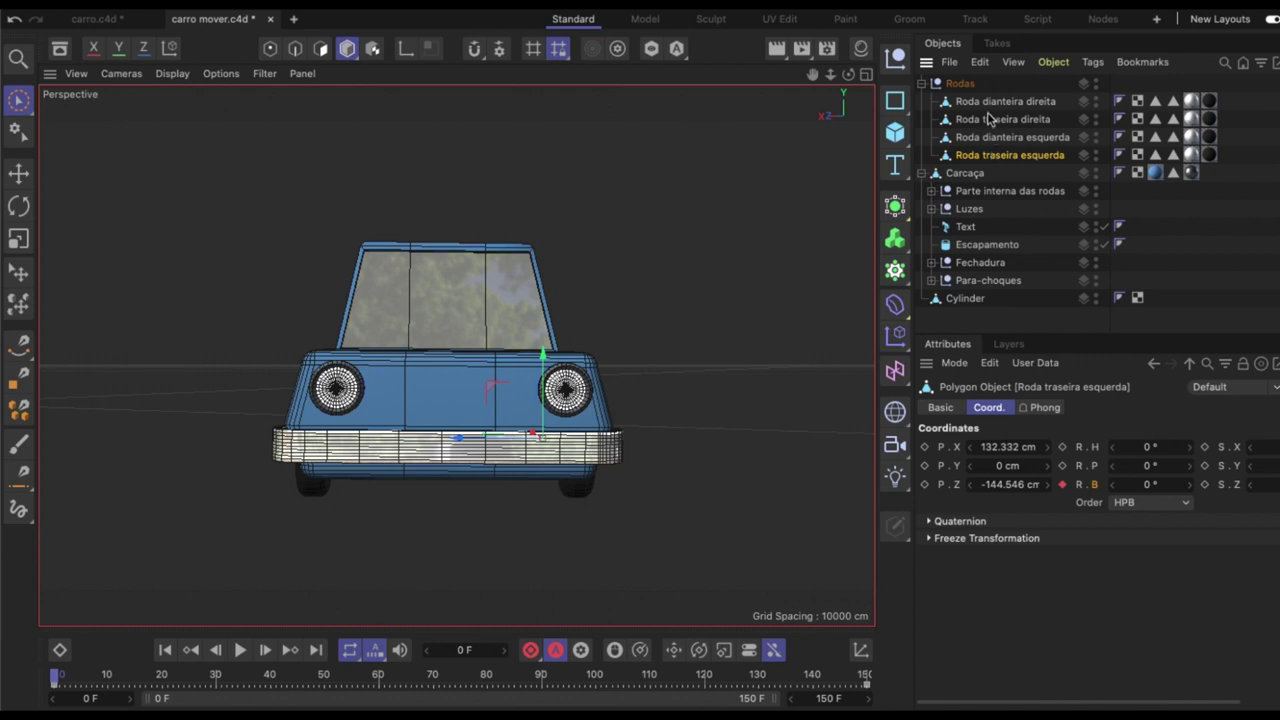
{"action": "left_click", "coordinate": [990, 104]}
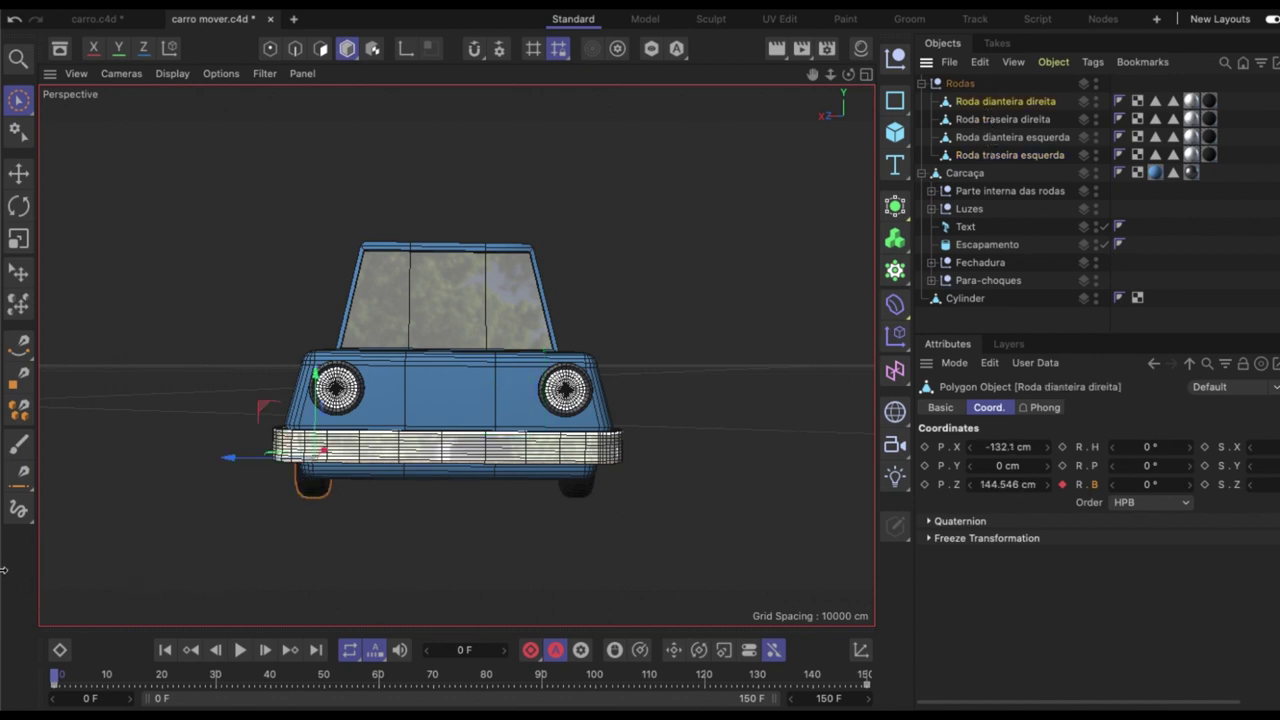
{"action": "left_click", "coordinate": [1022, 157]}
{"action": "left_click", "coordinate": [1020, 140]}
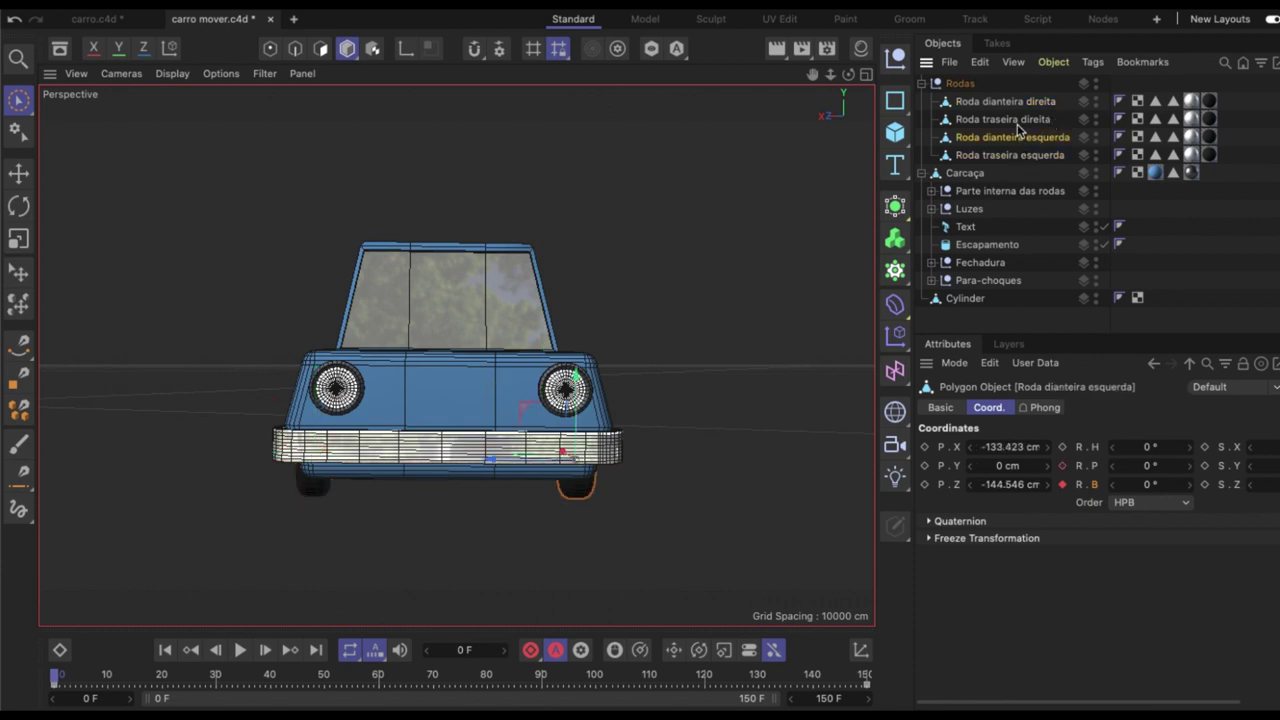
{"action": "left_click_drag", "start_coordinate": [1015, 143], "coordinate": [1020, 113]}
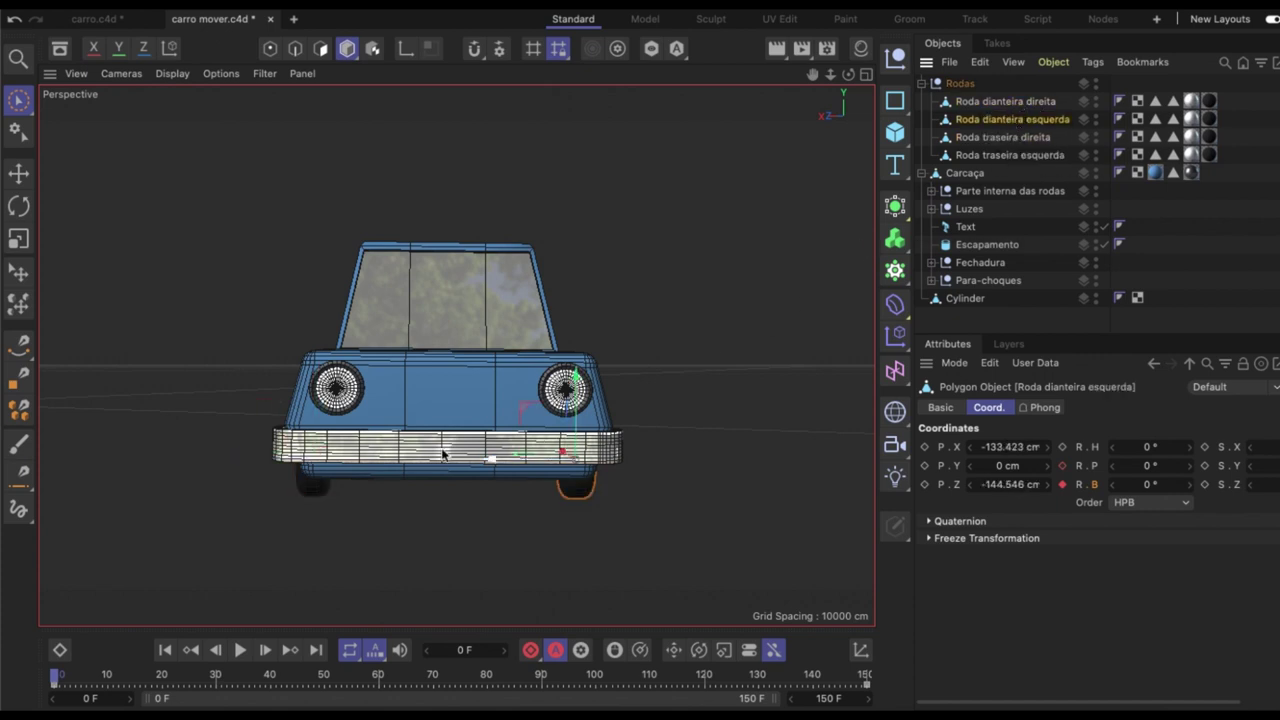
- Select the front-right wheel in the viewport and scrub to frame 7 to see it turn
{"action": "left_click", "coordinate": [18, 173]}
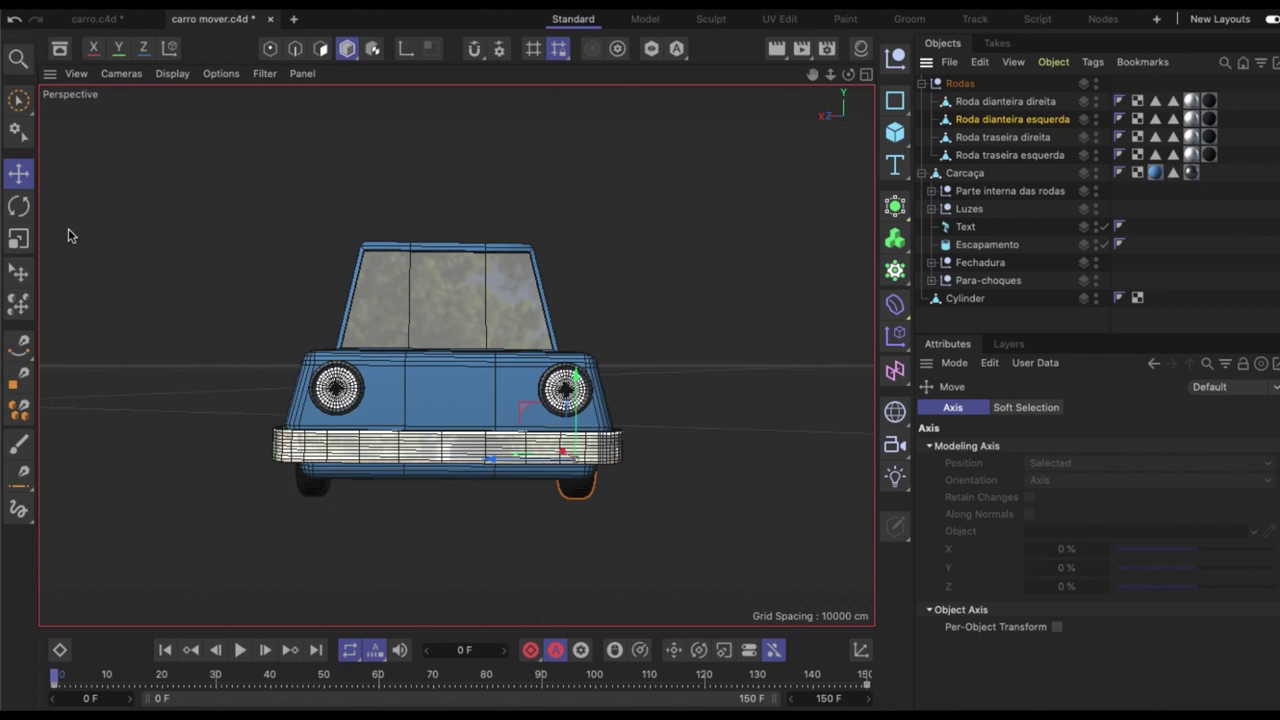
{"action": "left_click", "coordinate": [309, 491]}
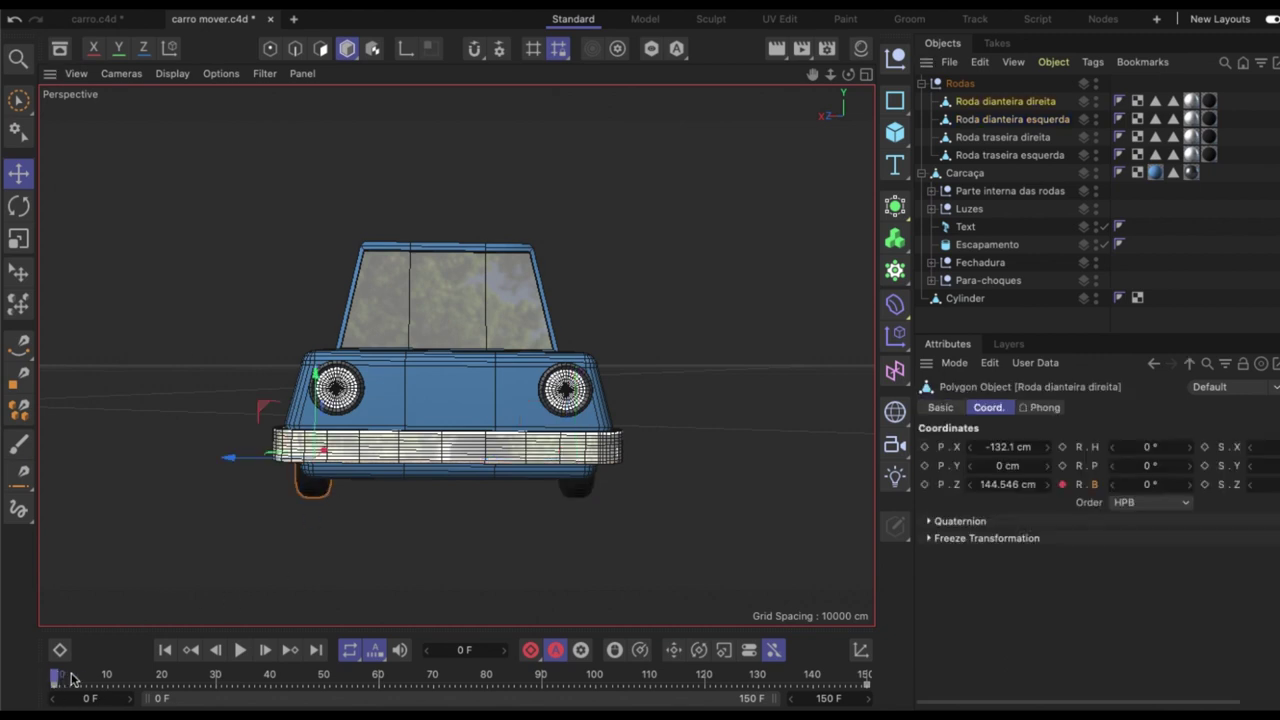
{"action": "left_click_drag", "start_coordinate": [70, 679], "coordinate": [95, 675]}
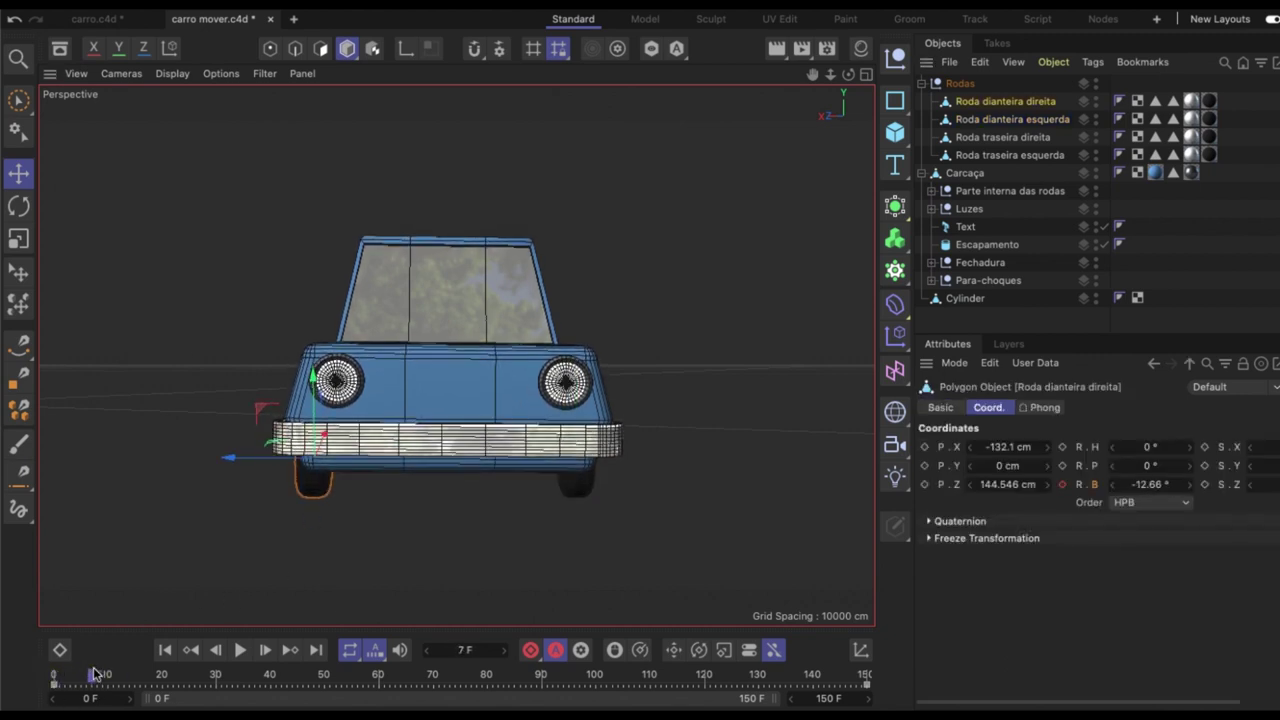
{"action": "left_click", "coordinate": [19, 205]}
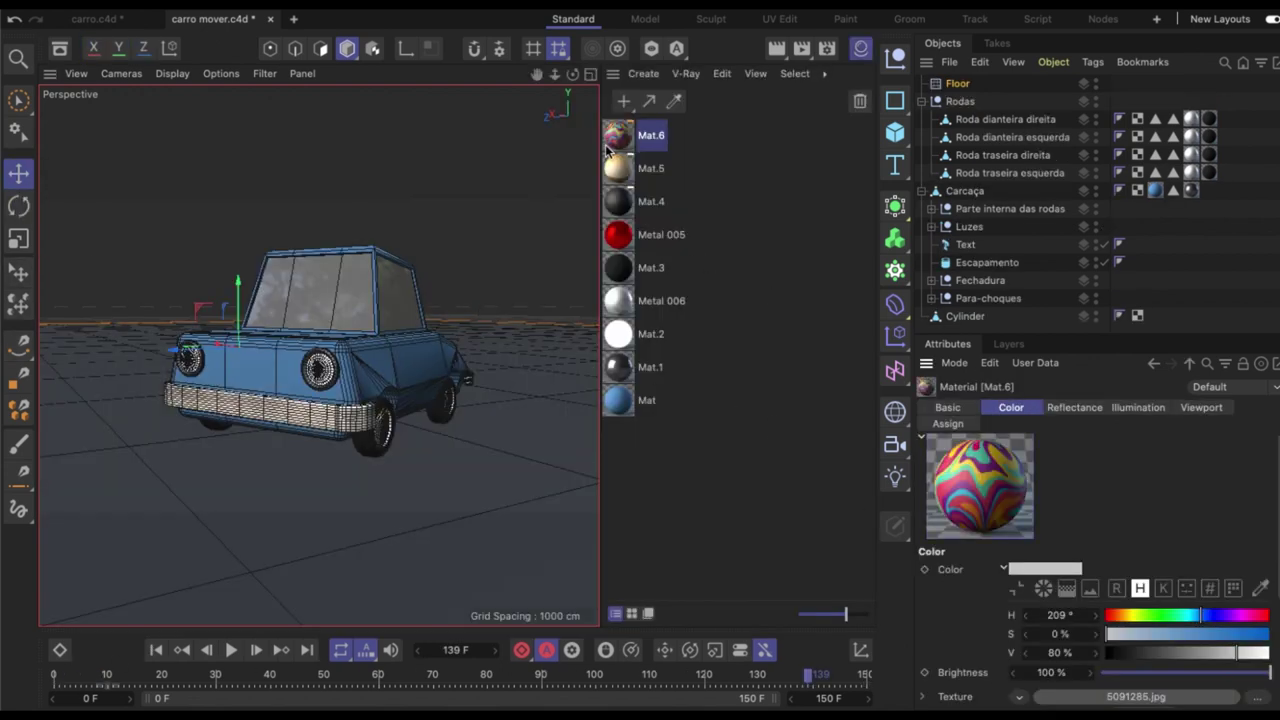
- Apply the Mat.6 swirl material to the Floor and test the tag's Offset U
{"action": "left_click_drag", "start_coordinate": [607, 148], "coordinate": [486, 371]}
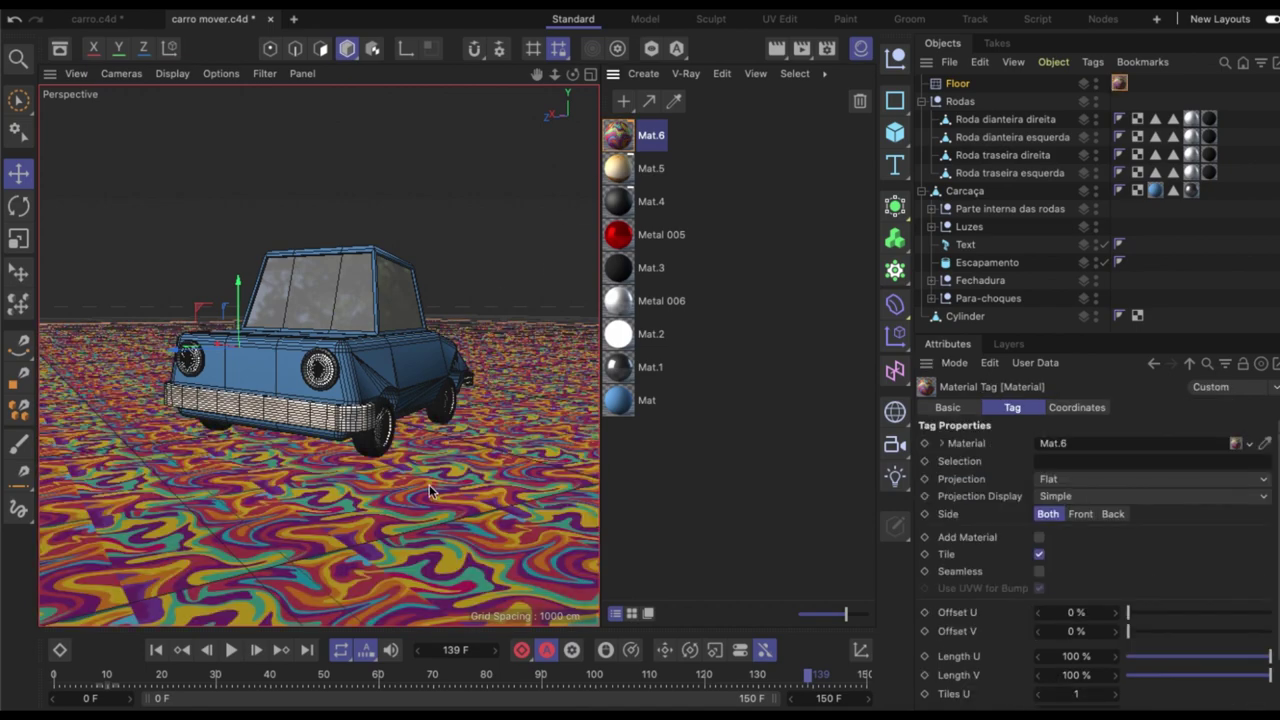
{"action": "mouse_move", "coordinate": [1135, 621]}
{"action": "left_mouse_down"}
{"action": "mouse_move", "coordinate": [1200, 622]}
{"action": "mouse_move", "coordinate": [1088, 638]}
{"action": "mouse_move", "coordinate": [1214, 634]}
{"action": "mouse_move", "coordinate": [1015, 657]}
{"action": "left_mouse_up"}
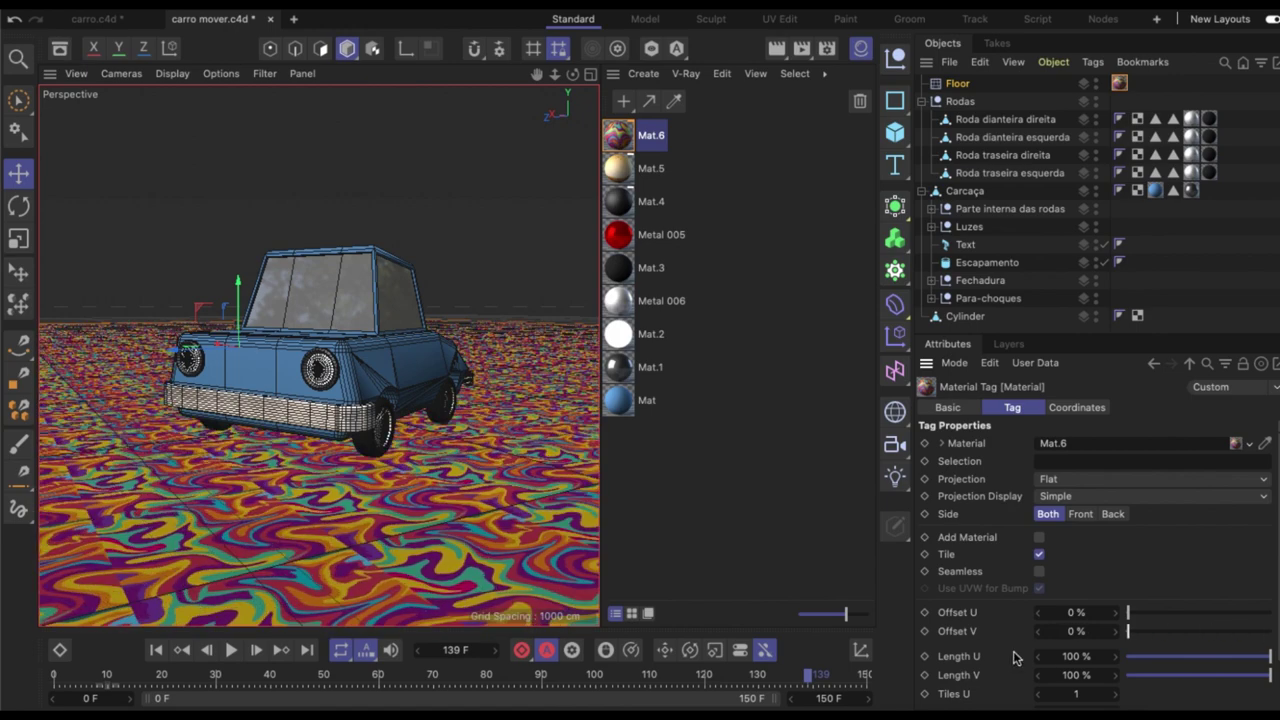
{"action": "left_click_drag", "start_coordinate": [573, 74], "coordinate": [520, 80]}
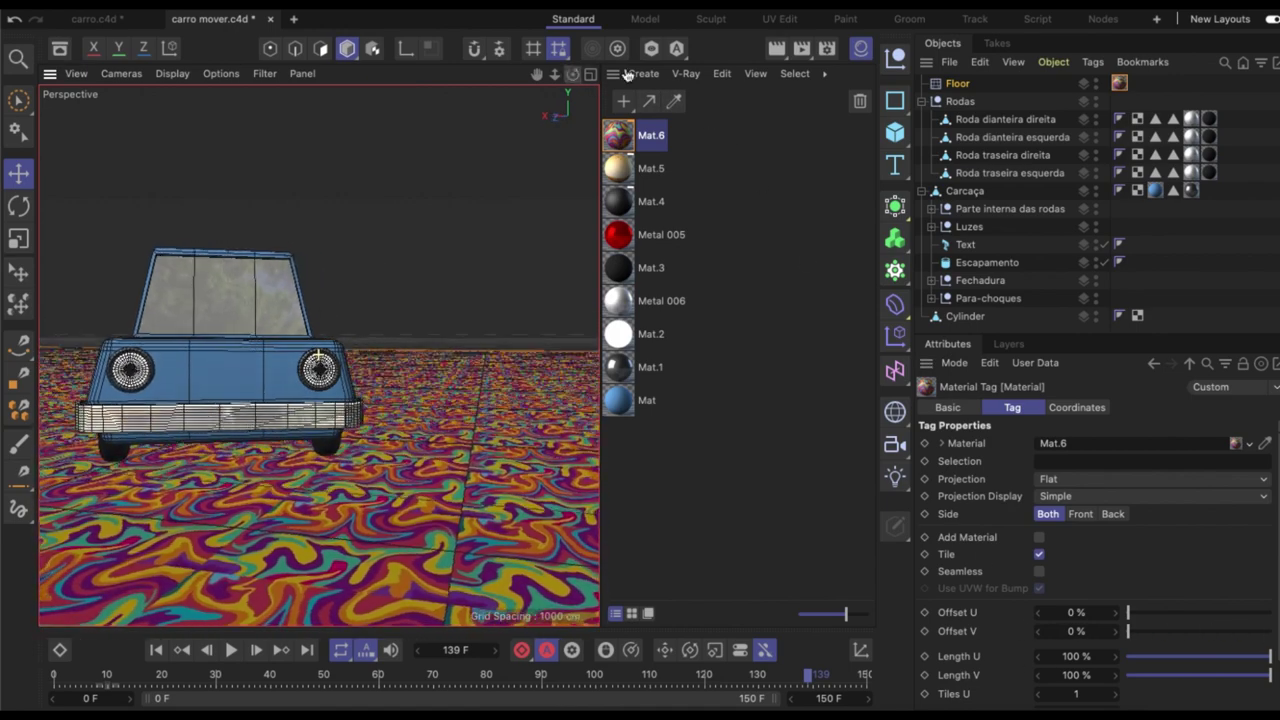
{"action": "left_click_drag", "start_coordinate": [520, 80], "coordinate": [553, 139]}
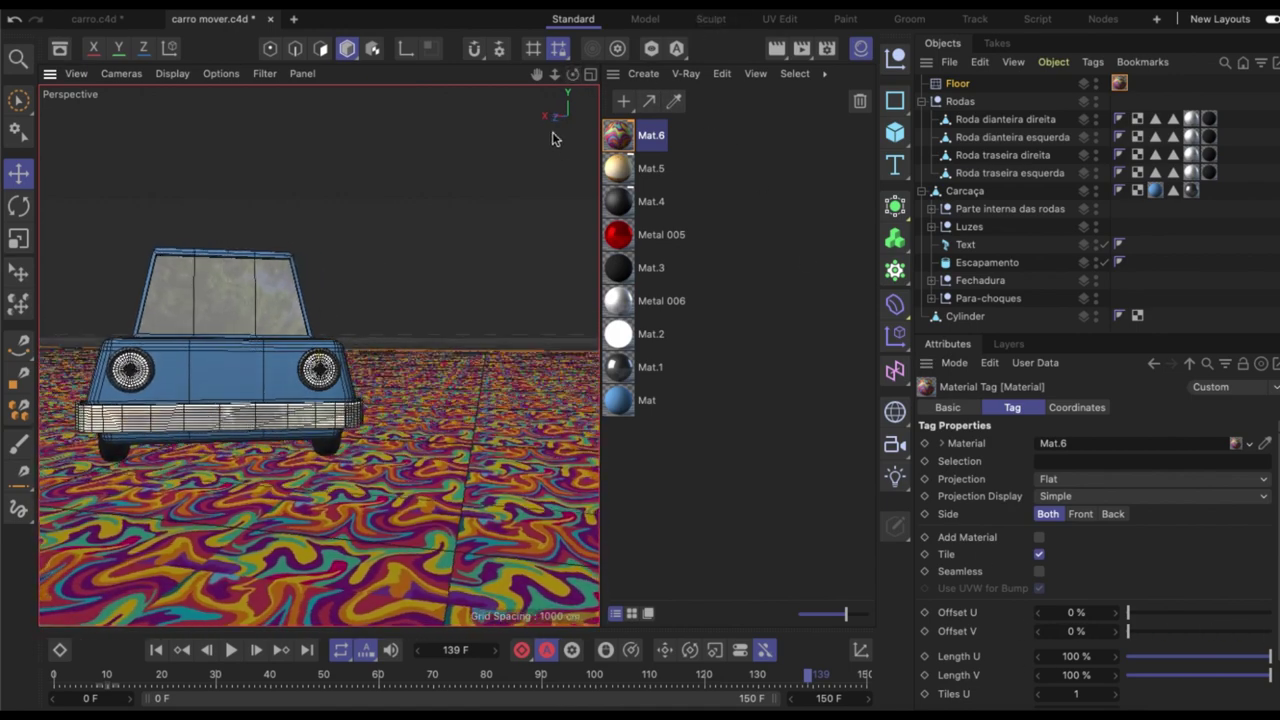
{"action": "left_click", "coordinate": [860, 48]}
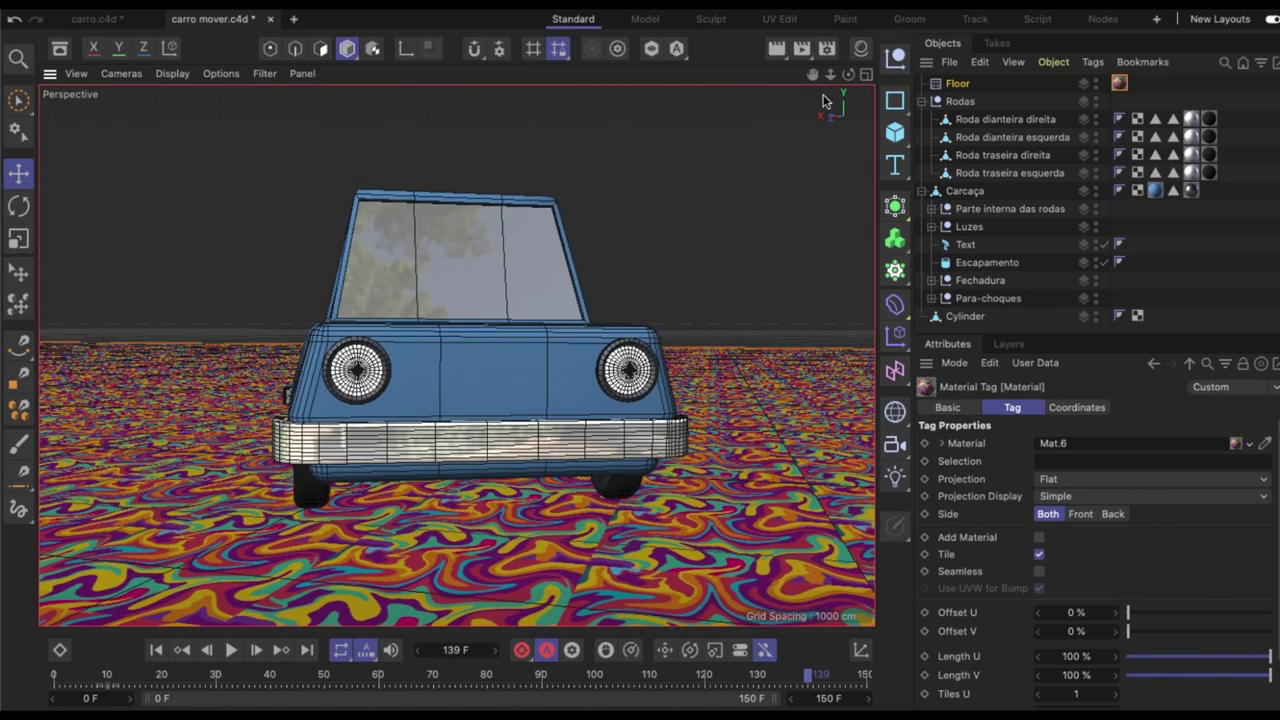
- Rotate the car by about -25 degrees and view it from the right-front three-quarter
{"action": "left_click", "coordinate": [450, 390]}
{"action": "key", "text": "r"}
{"action": "left_click_drag", "start_coordinate": [497, 412], "coordinate": [400, 418]}
{"action": "left_click_drag", "start_coordinate": [848, 74], "coordinate": [735, 50]}
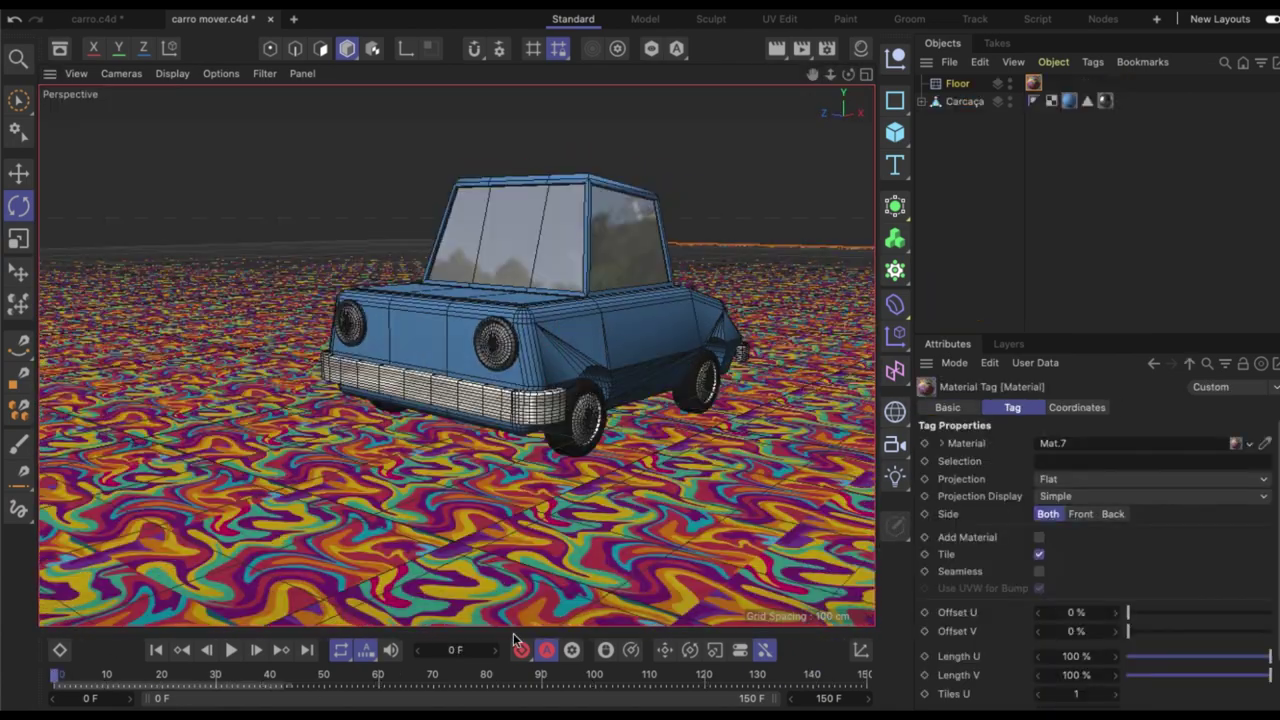
- Play the animation, check the Offset U key at frame 150, and replay from a low angle
{"action": "left_click", "coordinate": [231, 650]}
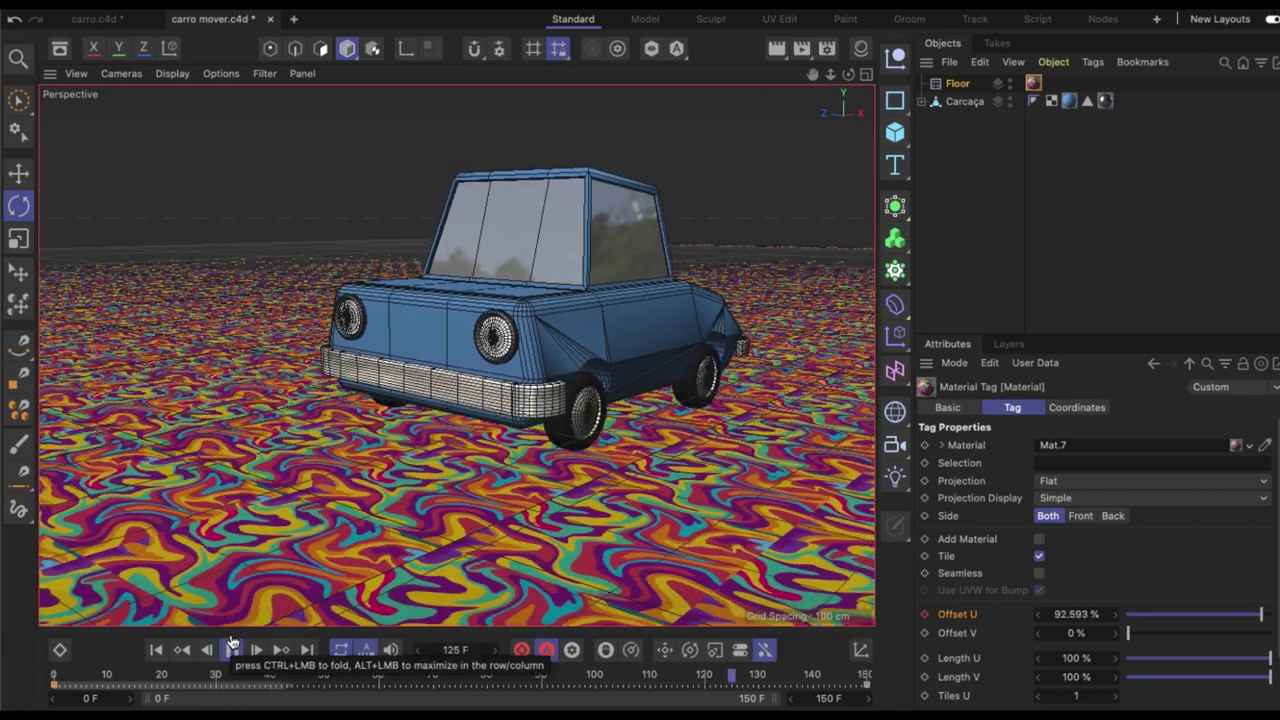
{"action": "left_click", "coordinate": [62, 628]}
{"action": "left_click", "coordinate": [864, 676]}
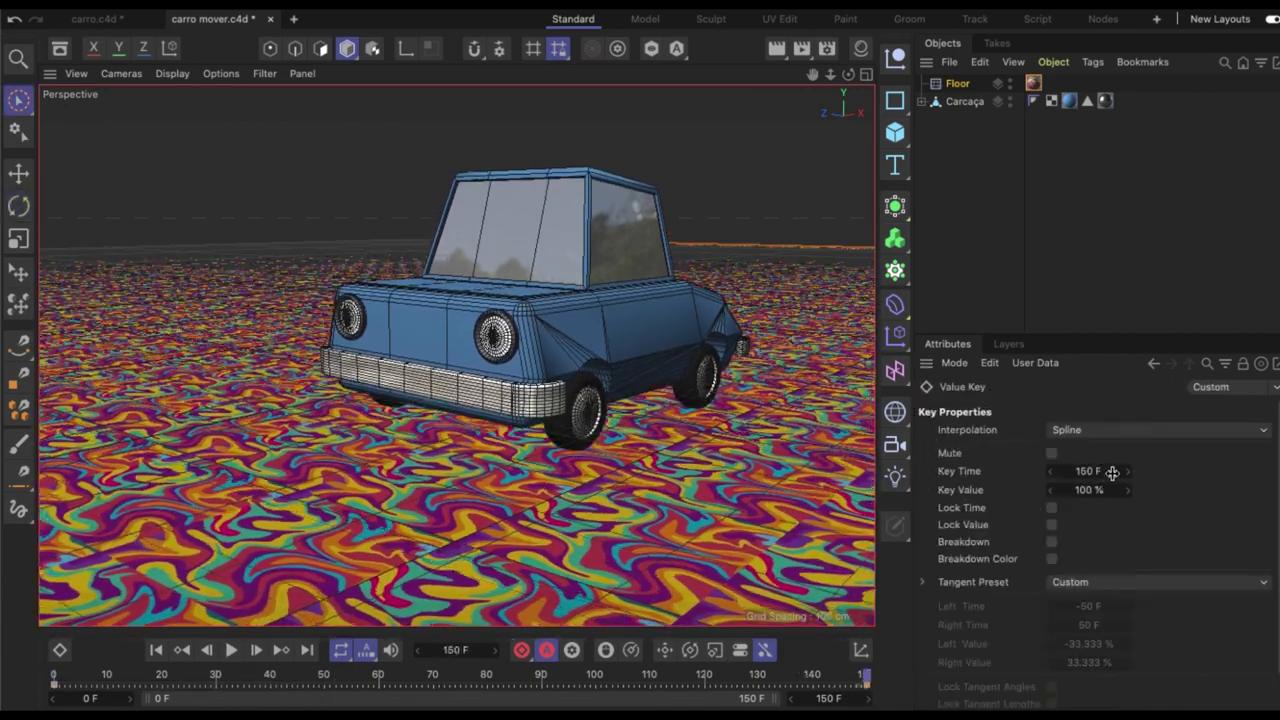
{"action": "left_click", "coordinate": [1033, 84]}
{"action": "left_click", "coordinate": [231, 650]}
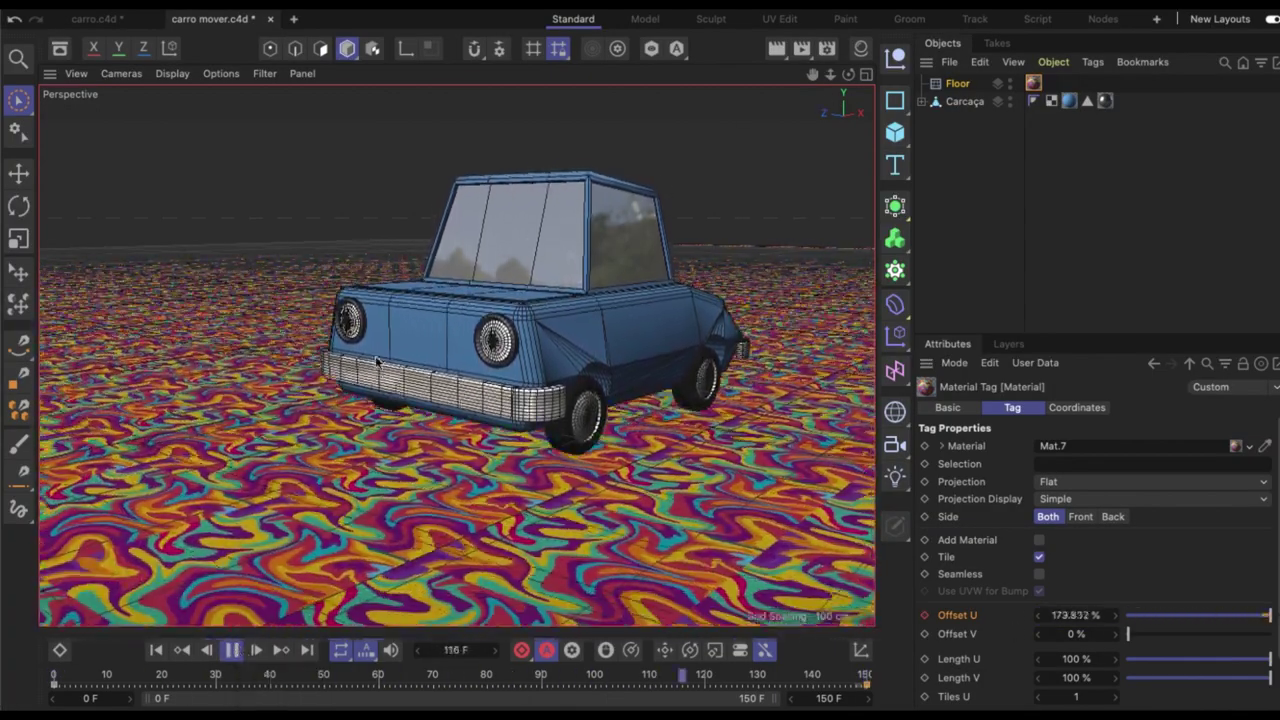
{"action": "left_click", "coordinate": [231, 650]}
{"action": "mouse_move", "coordinate": [373, 408]}
{"action": "left_mouse_down", "text": "alt"}
{"action": "mouse_move", "coordinate": [456, 354]}
{"action": "mouse_move", "coordinate": [655, 357]}
{"action": "left_mouse_up", "text": "alt"}
{"action": "key", "text": "F8"}
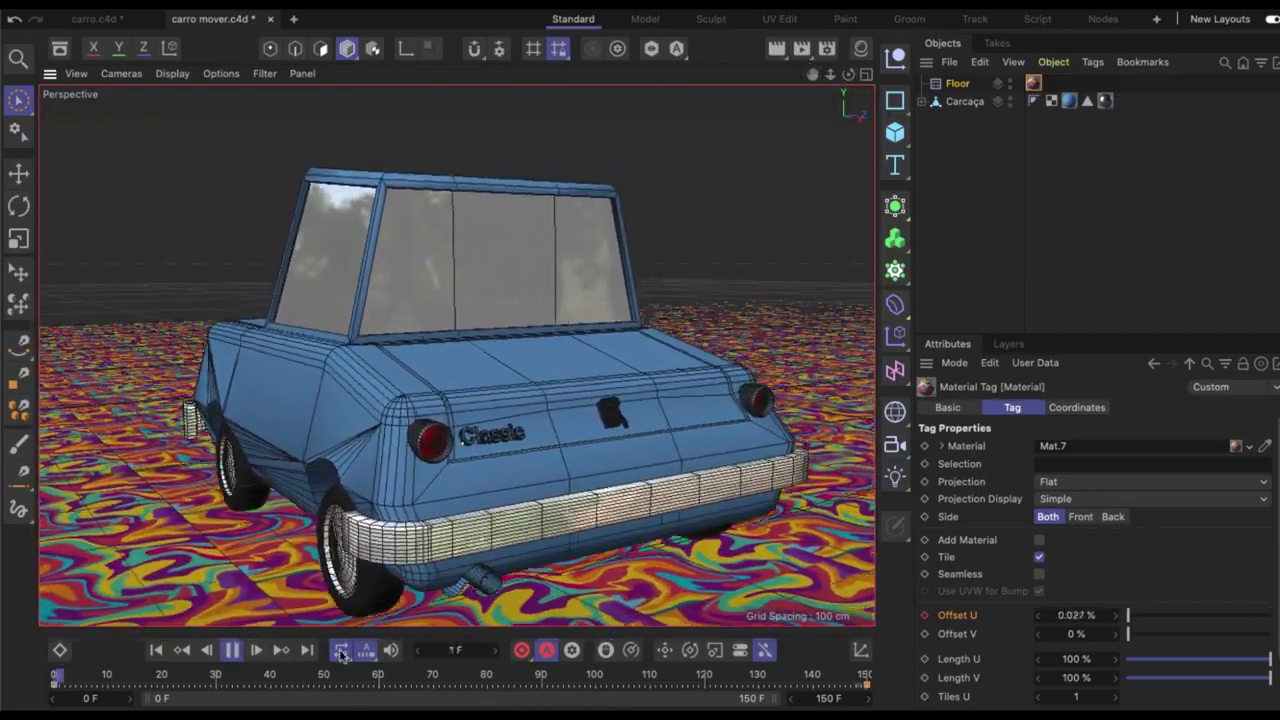
{"action": "key", "text": "F8"}
- Expand and select the Carcaça group, then scrub the timeline around frame 50
{"action": "left_click", "coordinate": [922, 101]}
{"action": "left_click", "coordinate": [156, 650]}
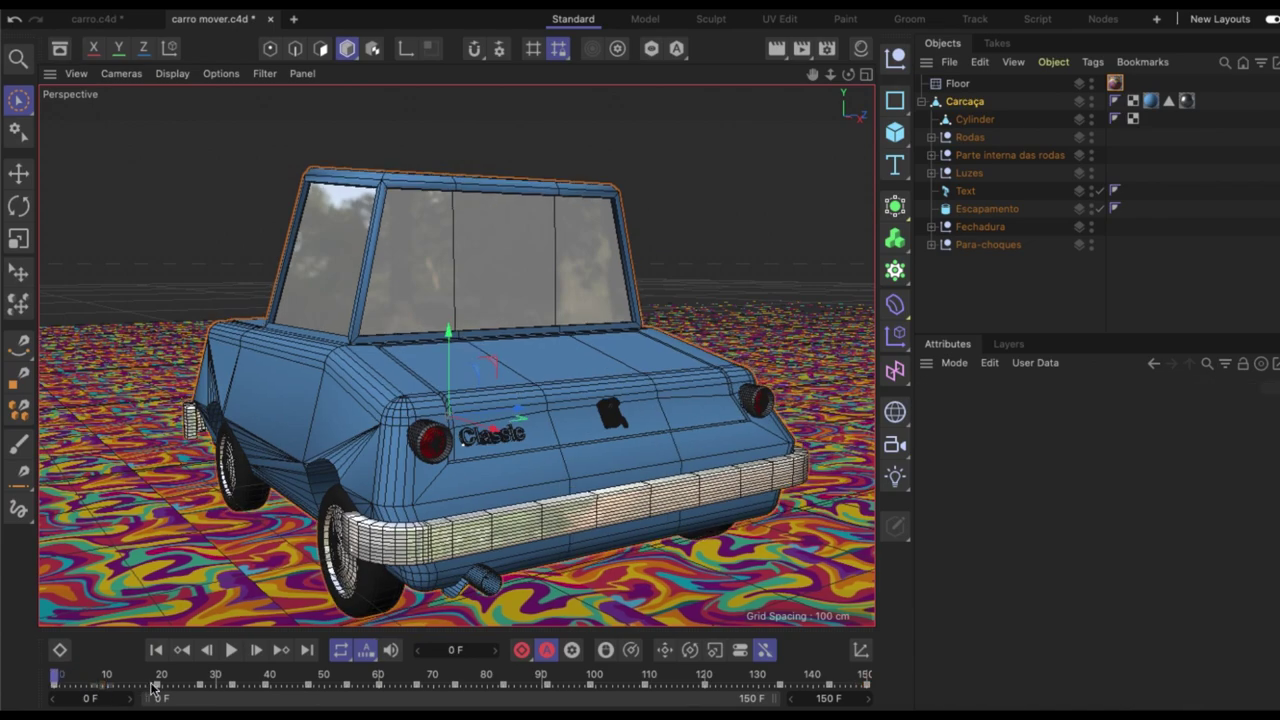
{"action": "left_click", "coordinate": [200, 688]}
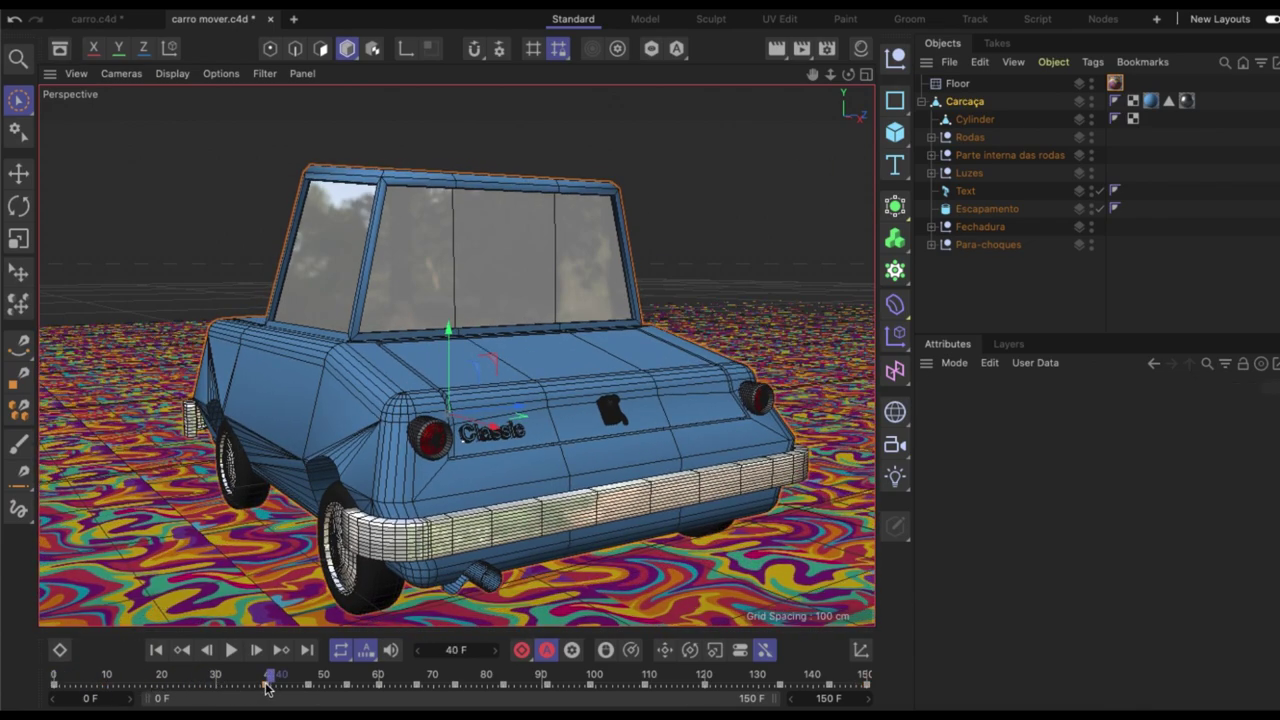
{"action": "mouse_move", "coordinate": [268, 690]}
{"action": "left_mouse_down"}
{"action": "mouse_move", "coordinate": [323, 690]}
{"action": "mouse_move", "coordinate": [308, 688]}
{"action": "left_mouse_up"}
- Drag Carcaça's frame-74 keyframe to 99, then near 140, and play the animation
{"action": "left_click", "coordinate": [455, 688]}
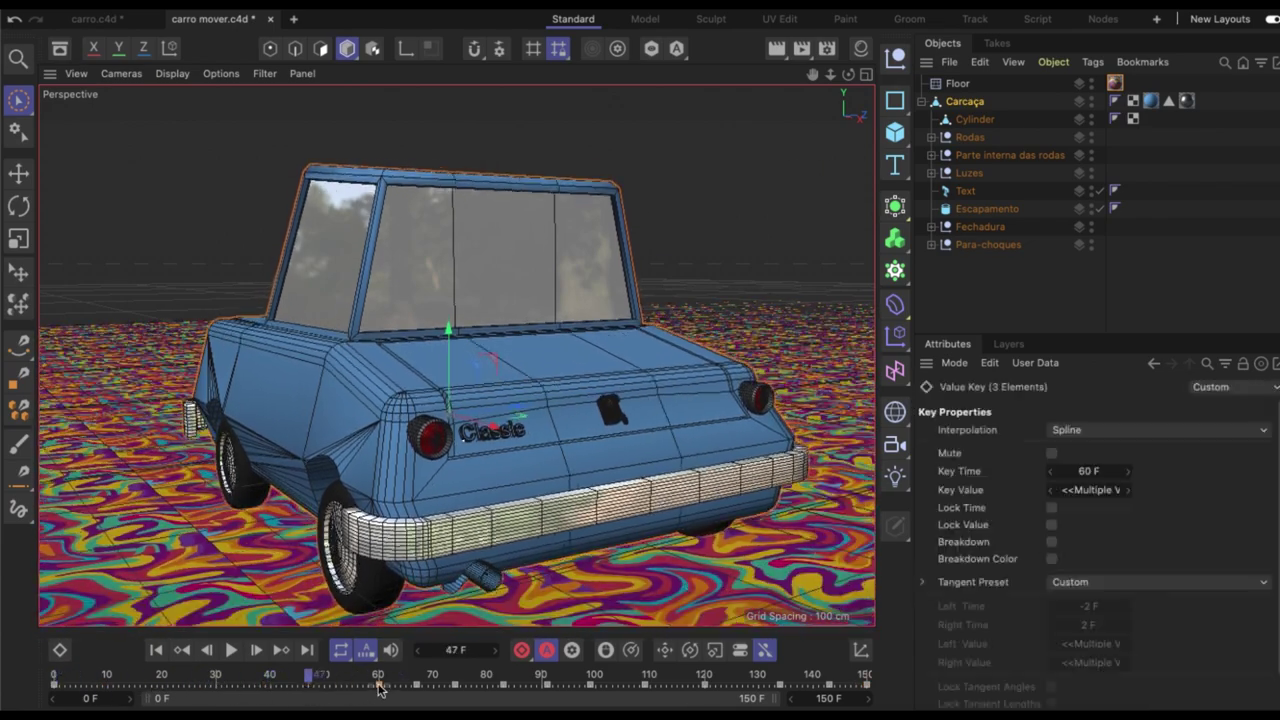
{"action": "left_click_drag", "start_coordinate": [455, 688], "coordinate": [608, 693]}
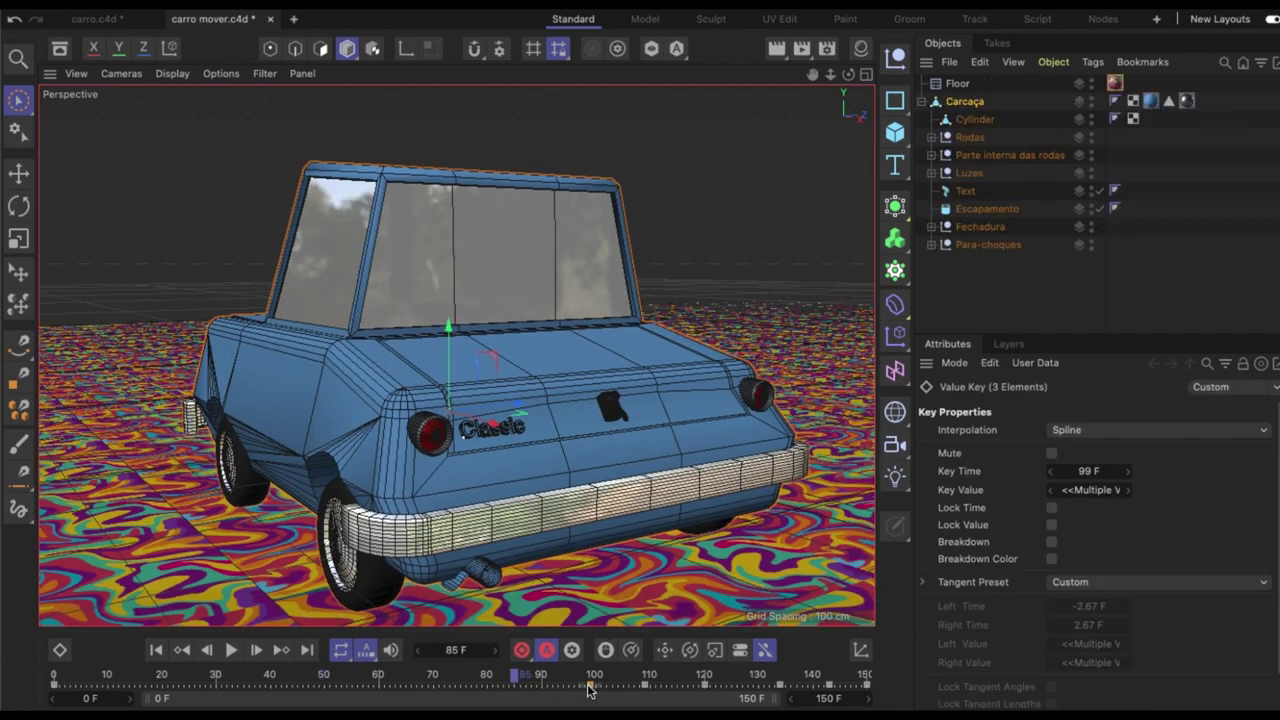
{"action": "left_click", "coordinate": [644, 692]}
{"action": "left_click_drag", "start_coordinate": [594, 688], "coordinate": [828, 688]}
{"action": "left_click", "coordinate": [231, 650]}
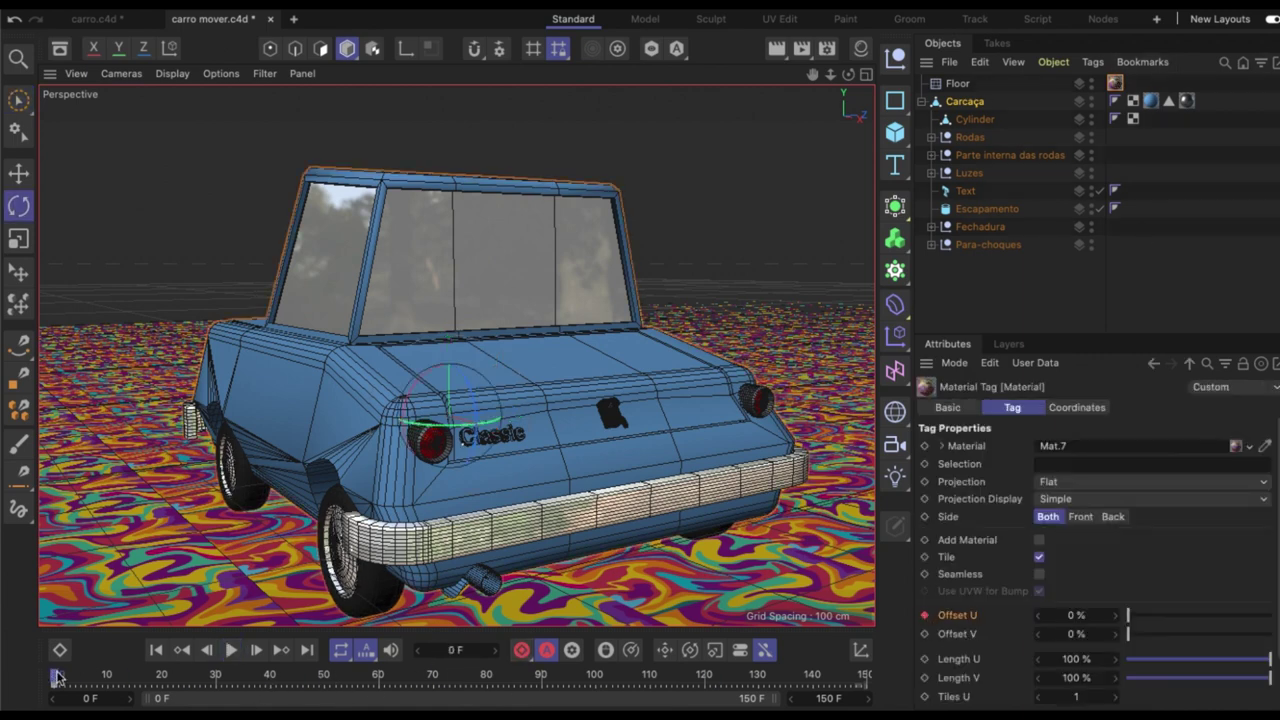
{"action": "left_click", "coordinate": [231, 650]}
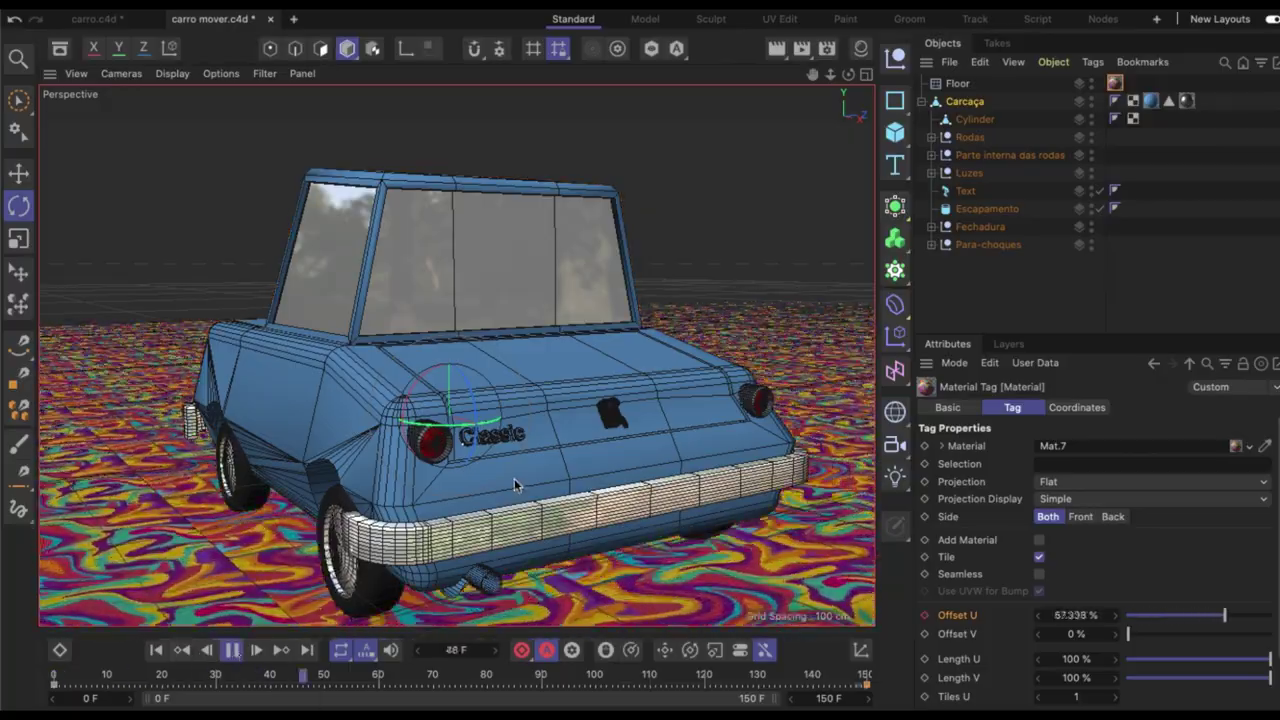